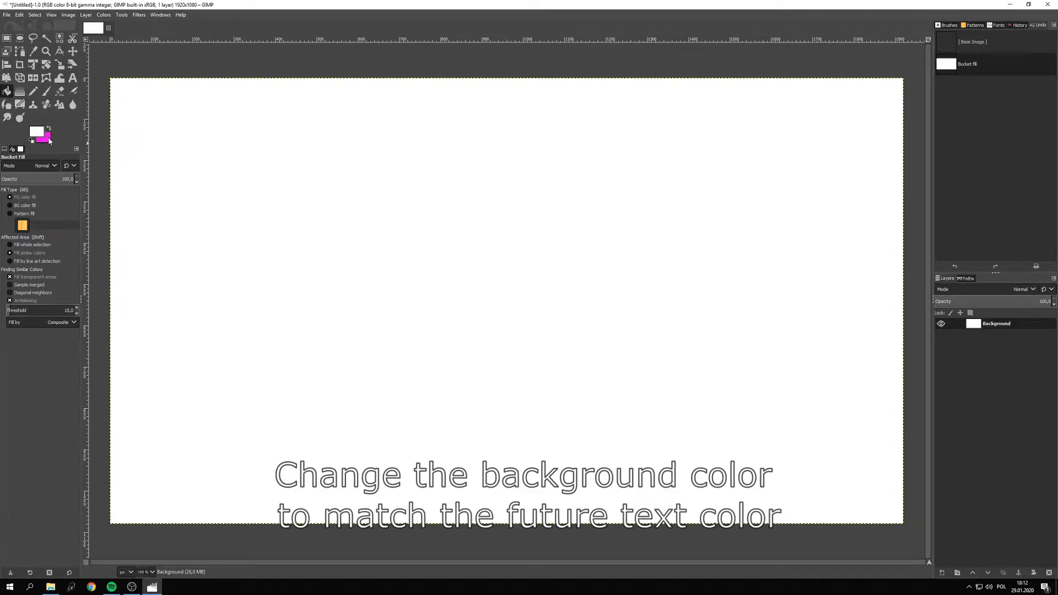
# Fill the background layer with magenta e800ff and reduce its layer opacity to about 30%
pyautogui.click(36, 132)
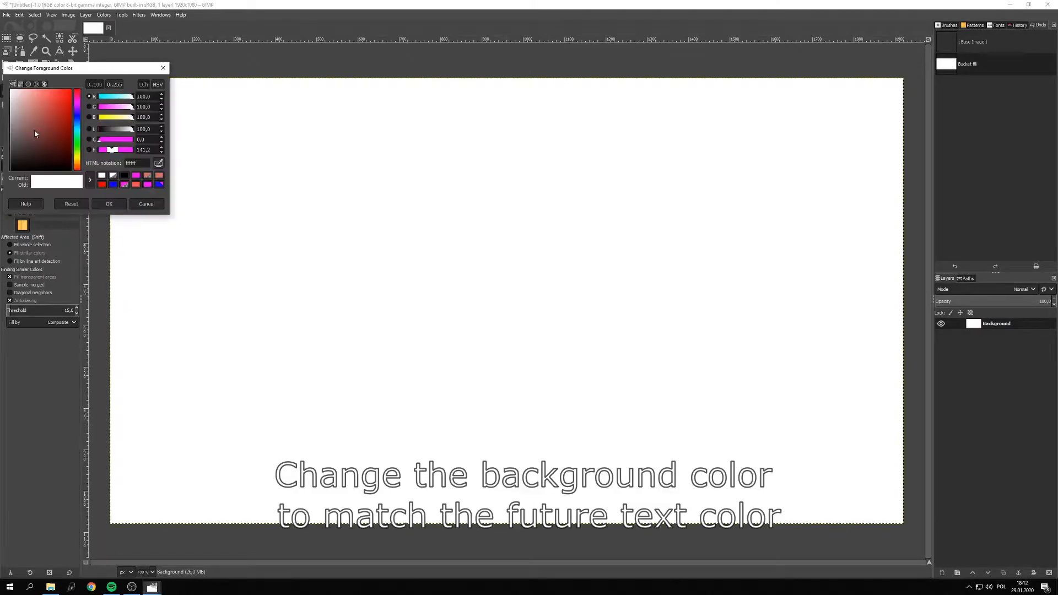
pyautogui.click(78, 104)
pyautogui.moveTo(66, 96); pyautogui.dragTo(81, 80)
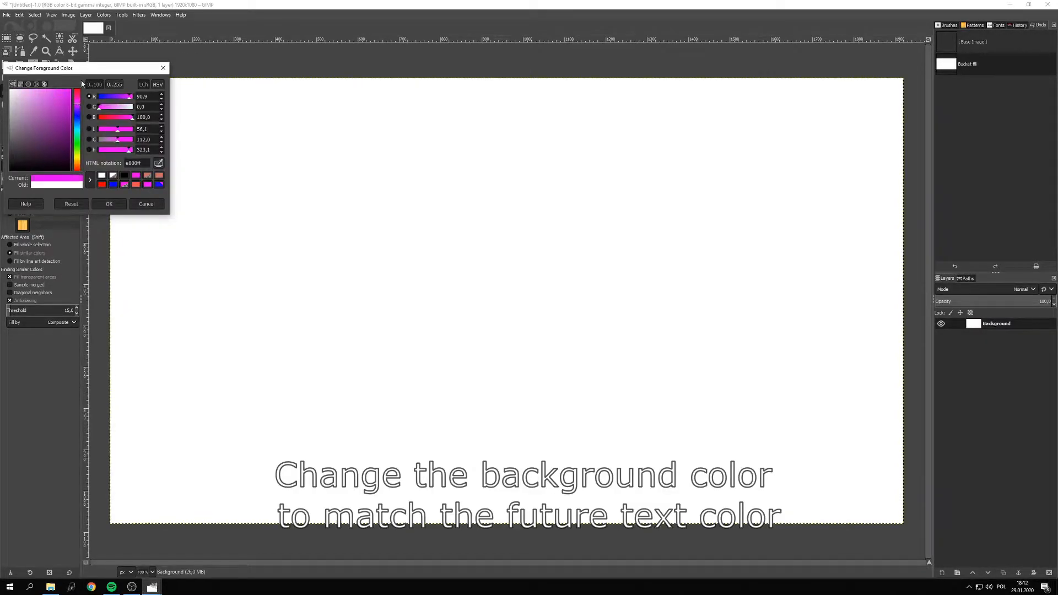
pyautogui.click(114, 203)
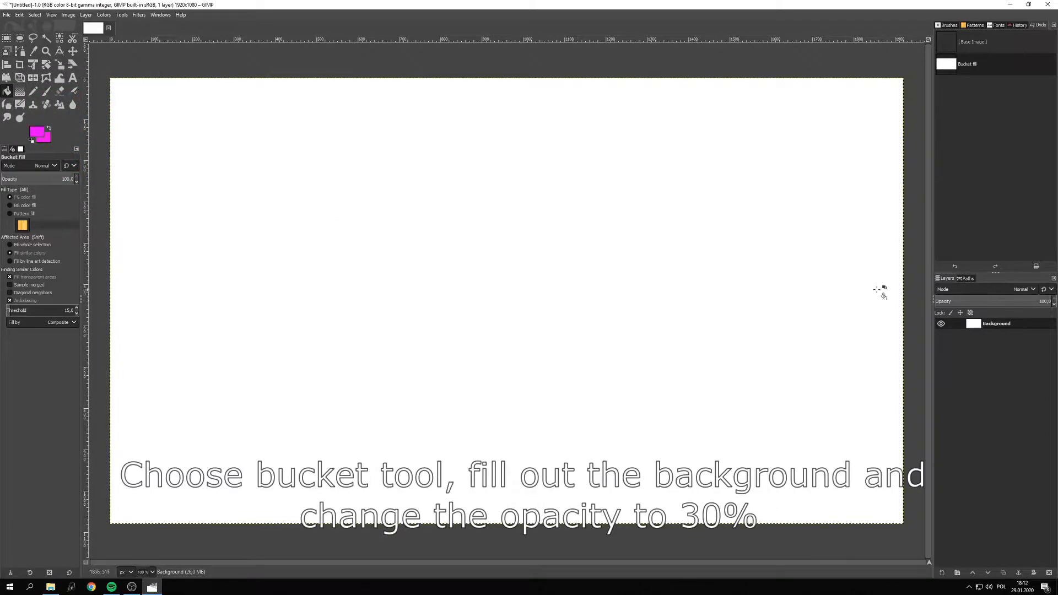
pyautogui.click(602, 248)
pyautogui.moveTo(1003, 301); pyautogui.dragTo(974, 301)
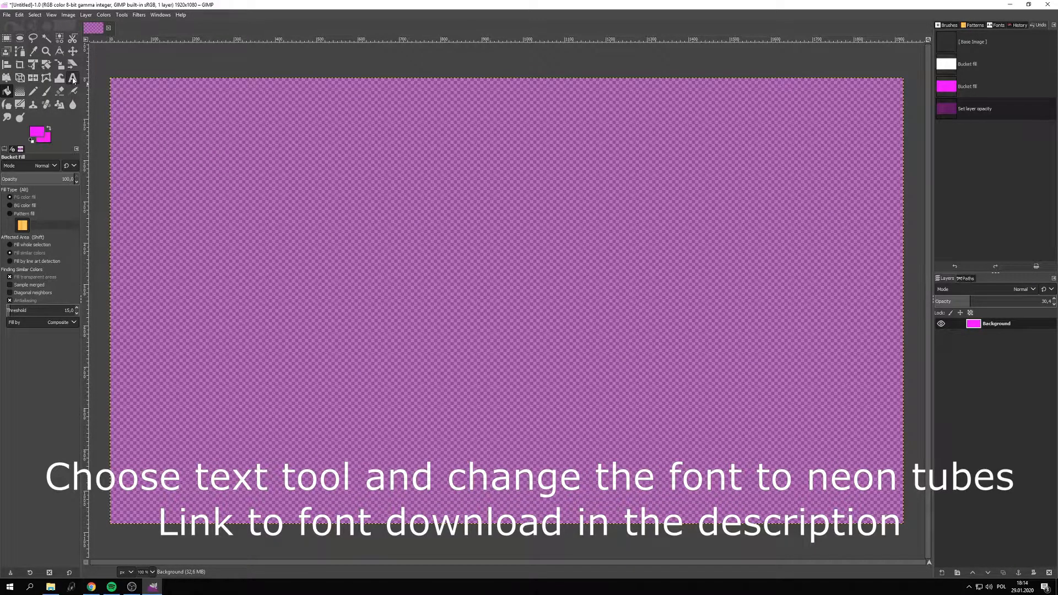
# Set up the Text tool with the Neon Tubes 2 font, a size of 200 px and white as the text color
pyautogui.click(72, 79)
pyautogui.click(8, 167)
pyautogui.scroll(-10, 44, 226)
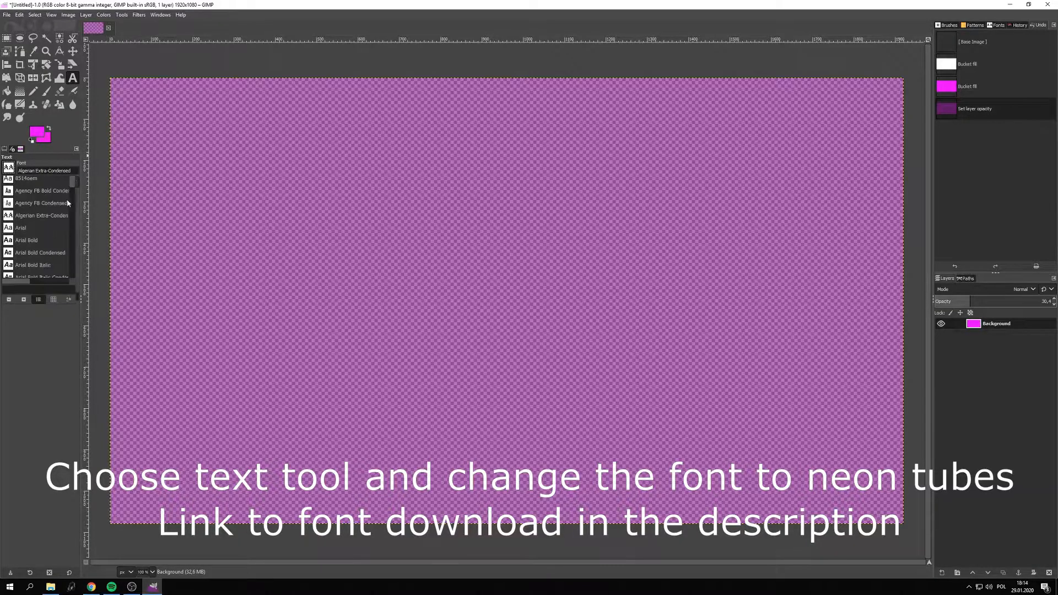
pyautogui.click(40, 200)
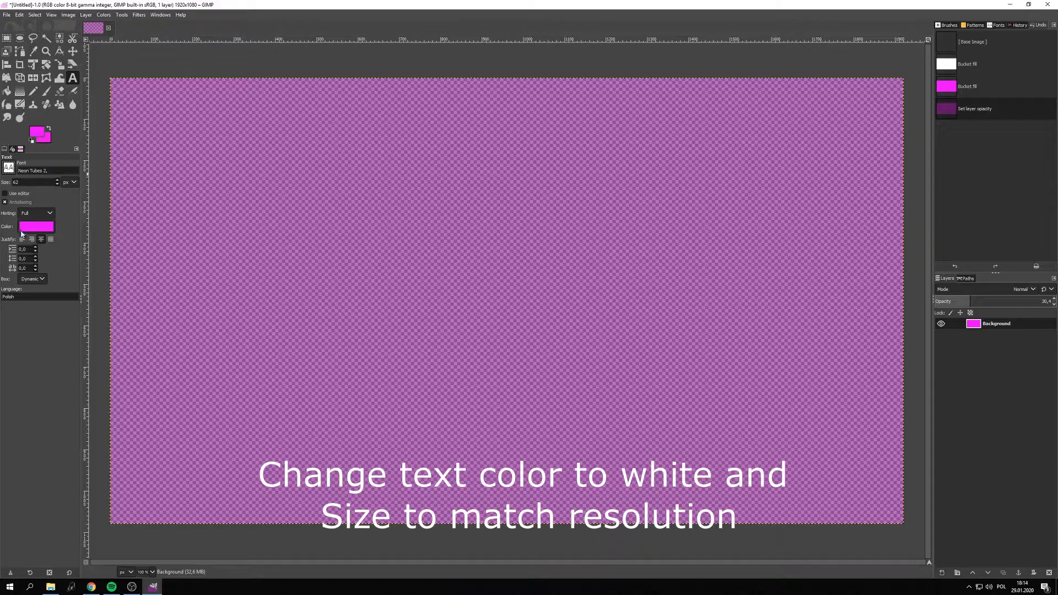
pyautogui.click(39, 229)
pyautogui.click(119, 267)
pyautogui.click(108, 297)
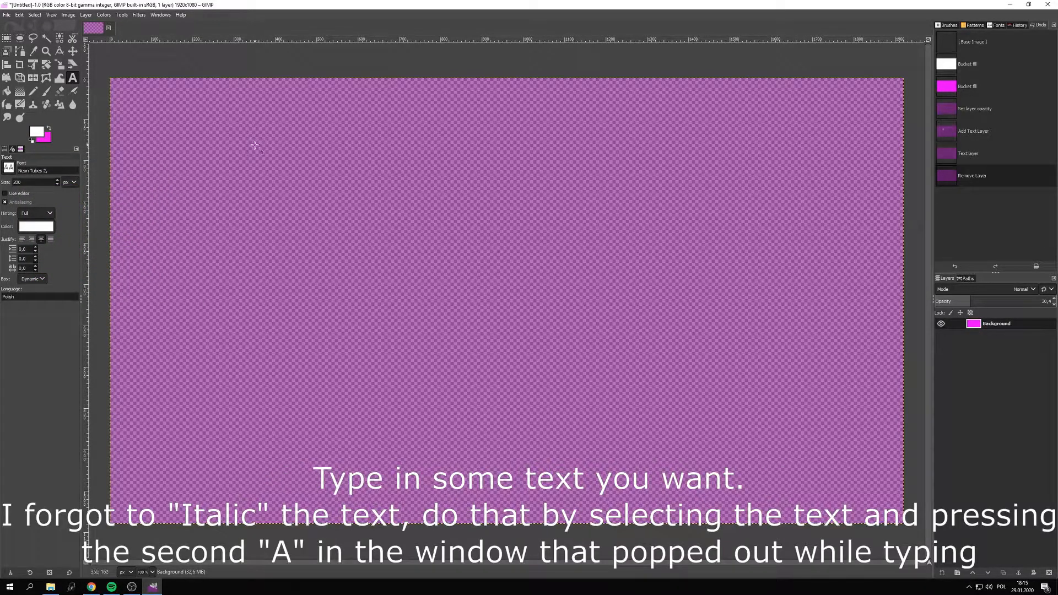
# Add the text "Beat Saber" in the upper part of the canvas
pyautogui.click(248, 150)
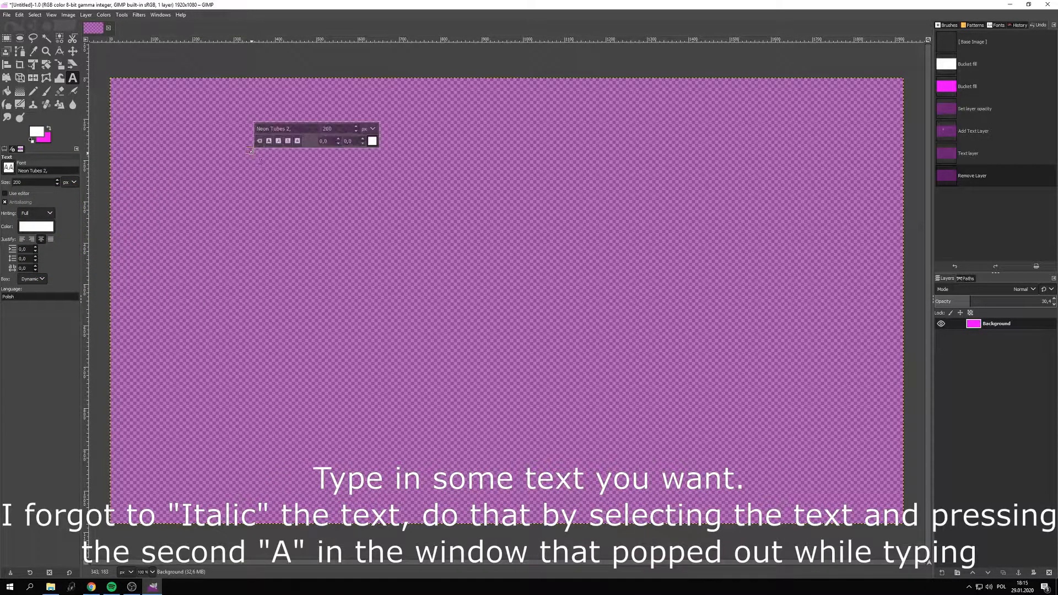
pyautogui.write('Best')
pyautogui.press('BackSpace')
pyautogui.press('BackSpace')
pyautogui.write('at Saber')
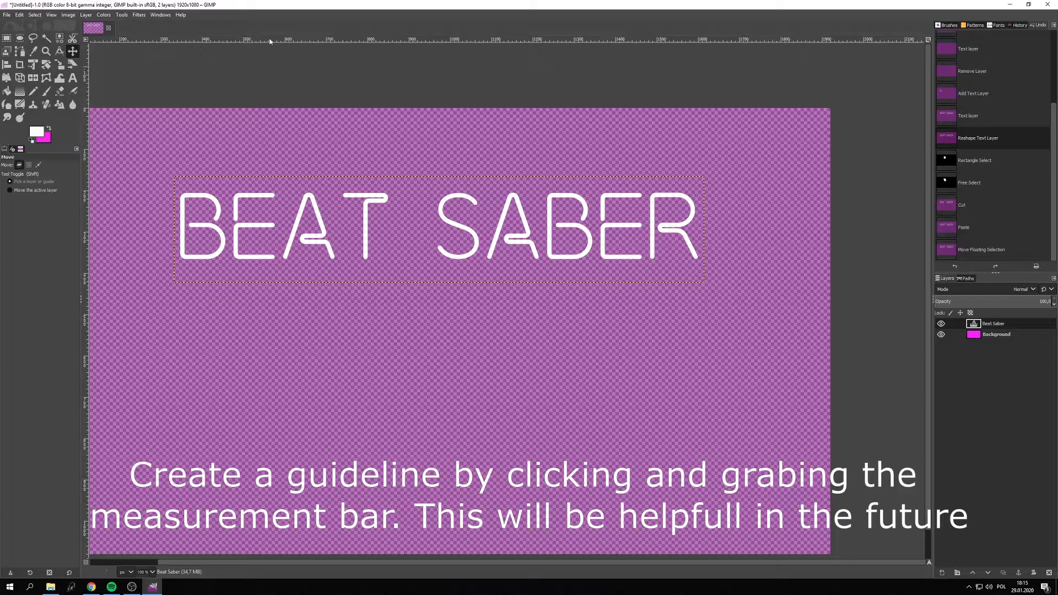
# Add a horizontal guide and align it with the top edge of the text's letters
pyautogui.moveTo(270, 41); pyautogui.dragTo(362, 192)
pyautogui.scroll(6, 362, 193)
pyautogui.scroll(1, 362, 194)
pyautogui.moveTo(264, 194); pyautogui.dragTo(263, 200)
pyautogui.scroll(-6, 725, 239)
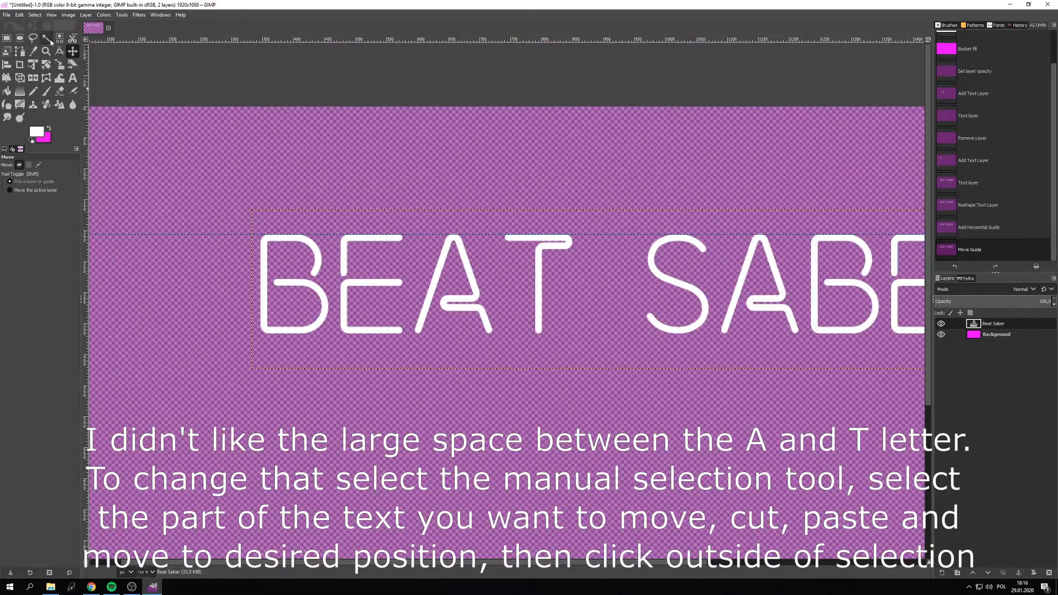
# Outline the letters BEA with Free Select, then cut and paste them as a floating selection
pyautogui.click(33, 38)
pyautogui.click(472, 203)
pyautogui.click(517, 364)
pyautogui.click(243, 222)
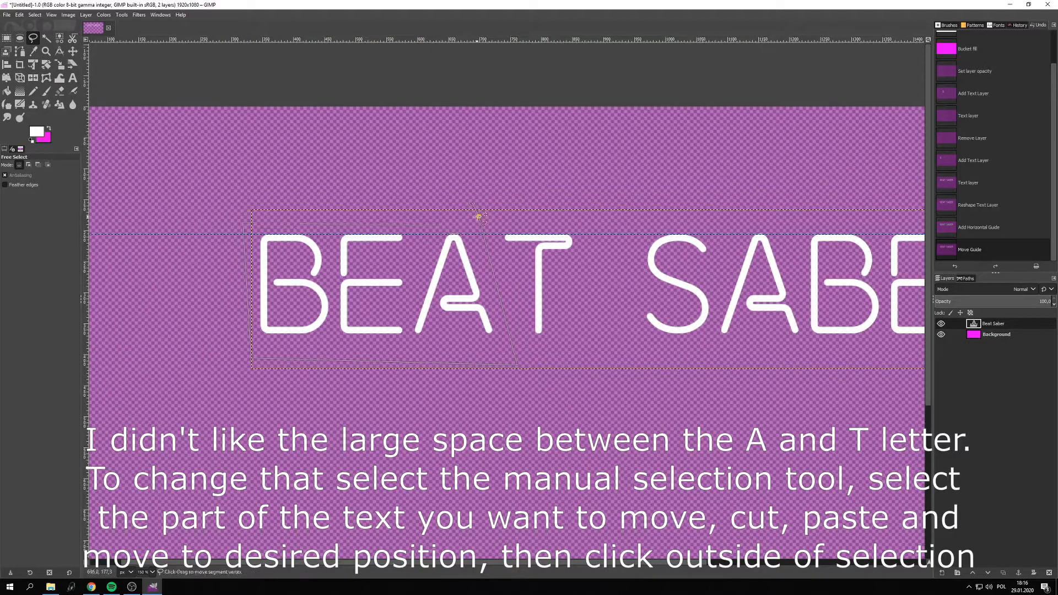
pyautogui.click(473, 204)
pyautogui.press('Return')
pyautogui.hotkey('ctrl', 'x')
pyautogui.hotkey('ctrl', 'v')
# Move the pasted letters BEA closer to the T, keeping them aligned with the guide, and anchor them
pyautogui.scroll(3, 110, 52)
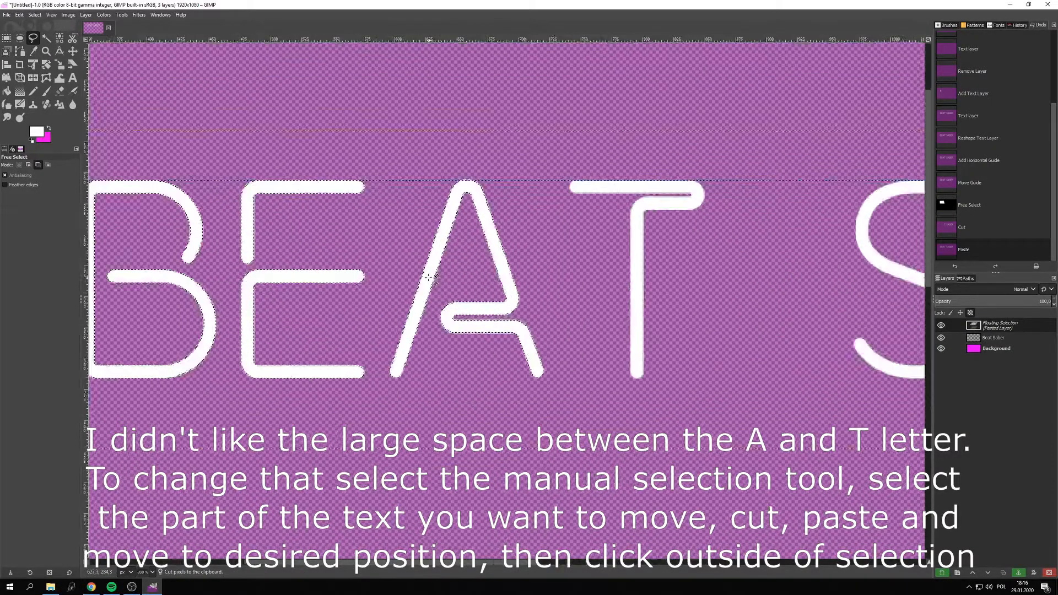
pyautogui.press('m')
pyautogui.moveTo(483, 163); pyautogui.dragTo(528, 163)
pyautogui.scroll(-4, 528, 163)
pyautogui.scroll(2, 421, 182)
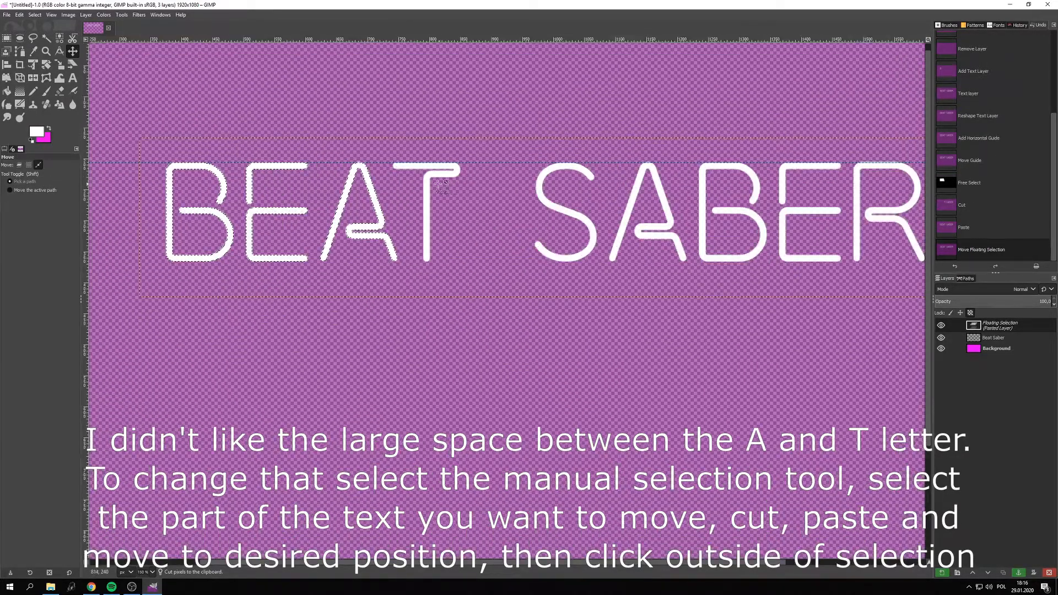
pyautogui.scroll(-1, 420, 182)
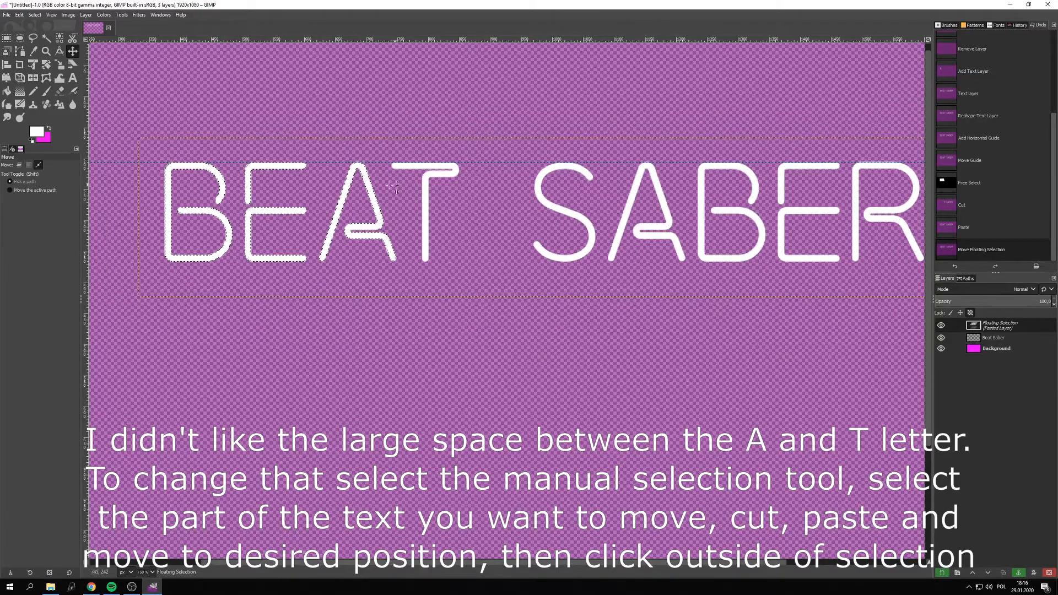
pyautogui.moveTo(363, 168); pyautogui.dragTo(361, 168)
pyautogui.click(367, 174)
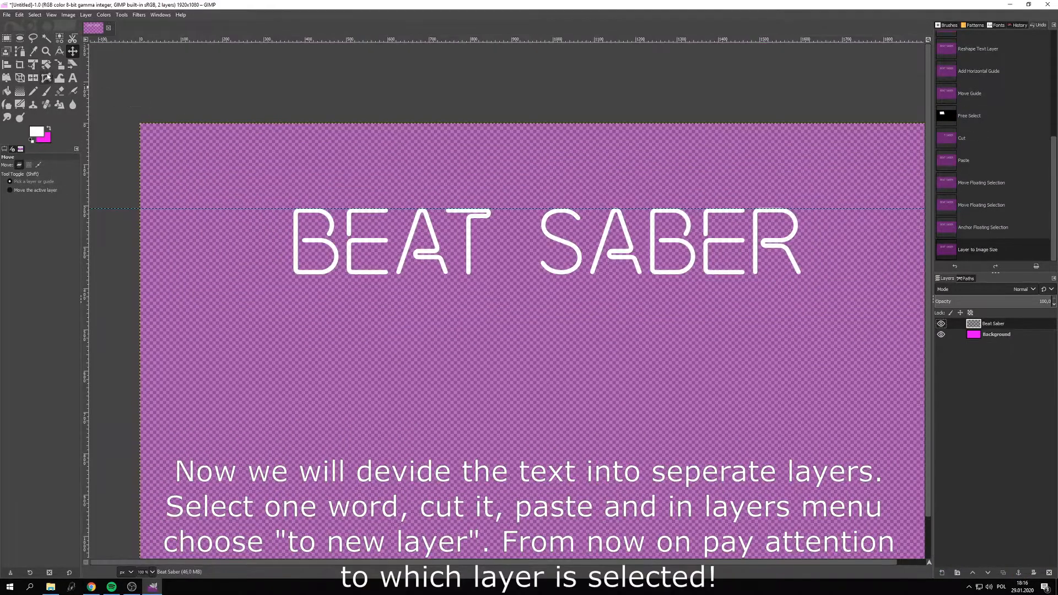
# Select the word BEAT with a rectangle, cut it and paste it into a new layer
pyautogui.click(6, 40)
pyautogui.moveTo(509, 182); pyautogui.dragTo(255, 293)
pyautogui.hotkey('ctrl', 'x')
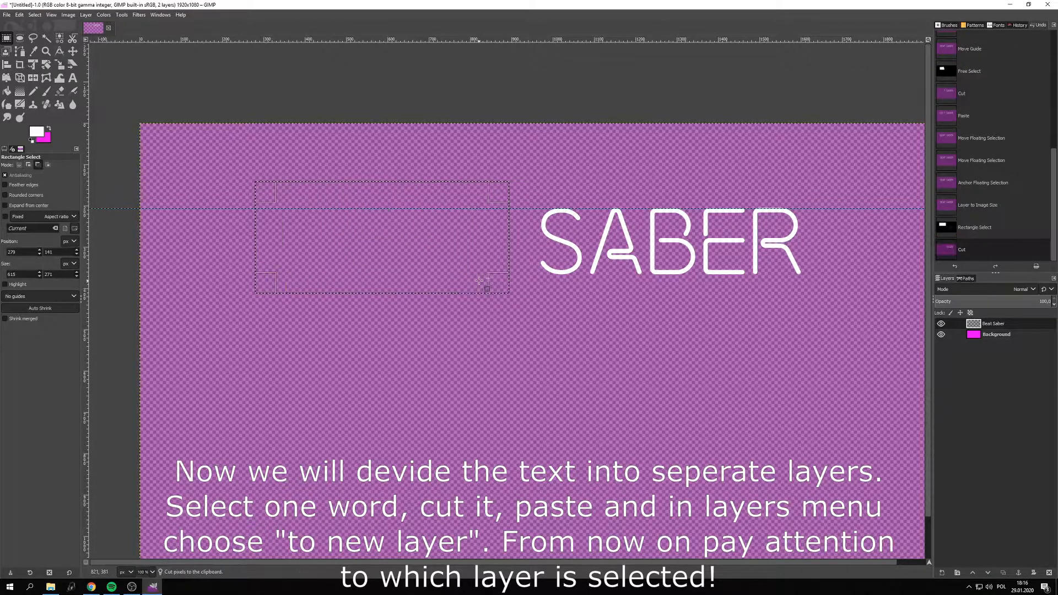
pyautogui.hotkey('ctrl', 'v')
pyautogui.rightClick(996, 329)
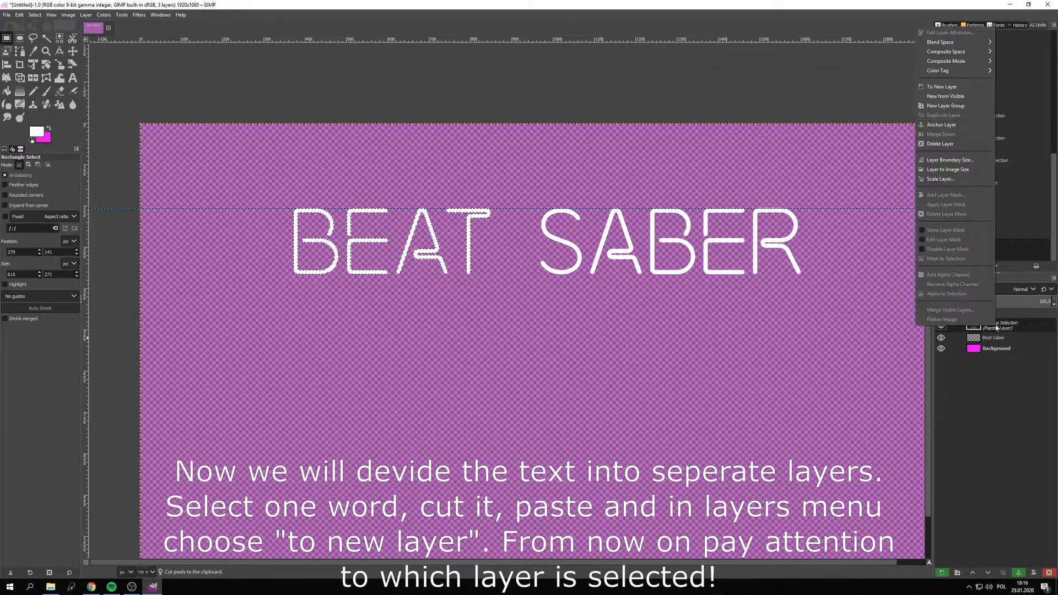
pyautogui.click(942, 86)
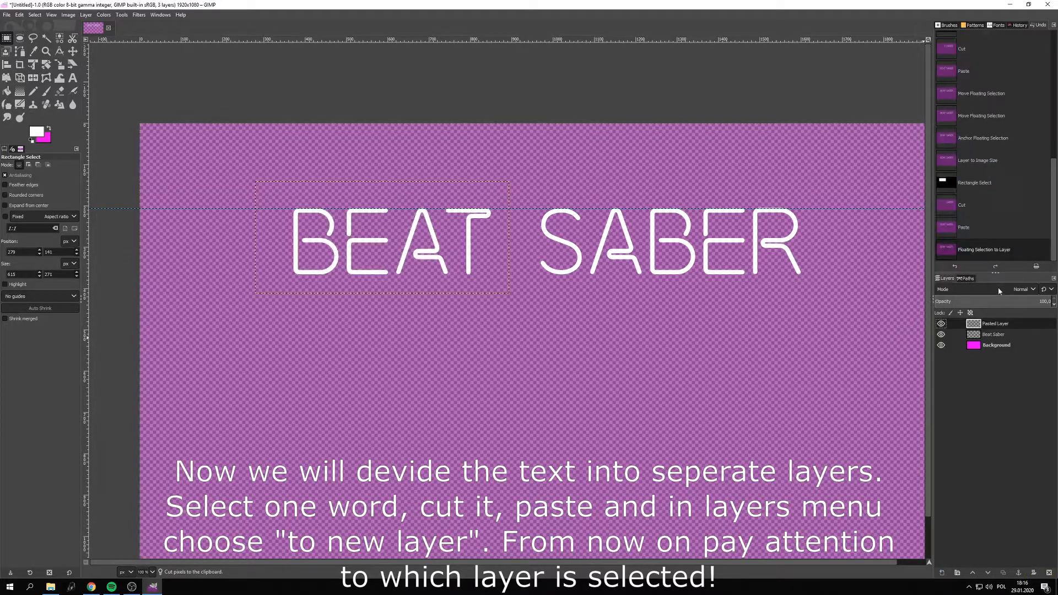
# Rename the pasted layer "Beat" and the original text layer "Saber"
pyautogui.doubleClick(992, 327)
pyautogui.write('Beat')
pyautogui.doubleClick(991, 334)
pyautogui.write('Sa')
pyautogui.press('Return')
# Give the Beat layer a red color tag and the Saber layer a blue one
pyautogui.click(1001, 326)
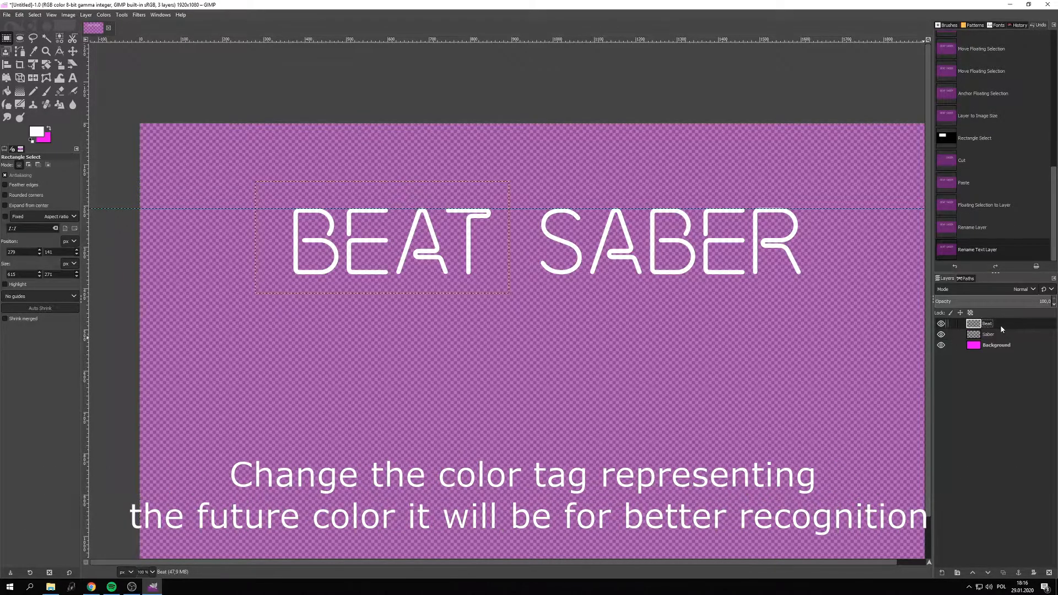
pyautogui.rightClick(996, 325)
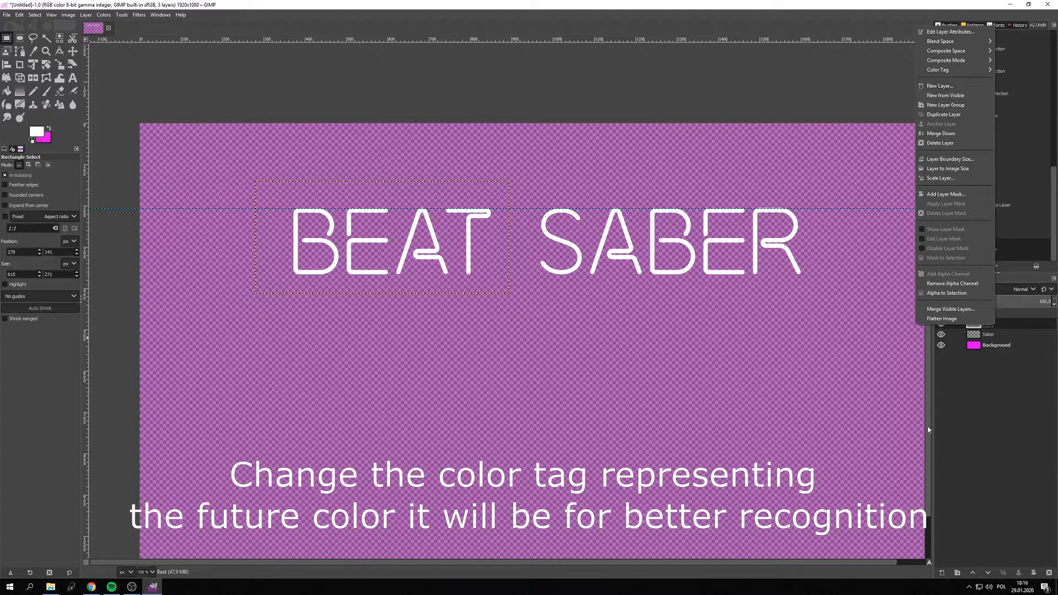
pyautogui.click(1021, 402)
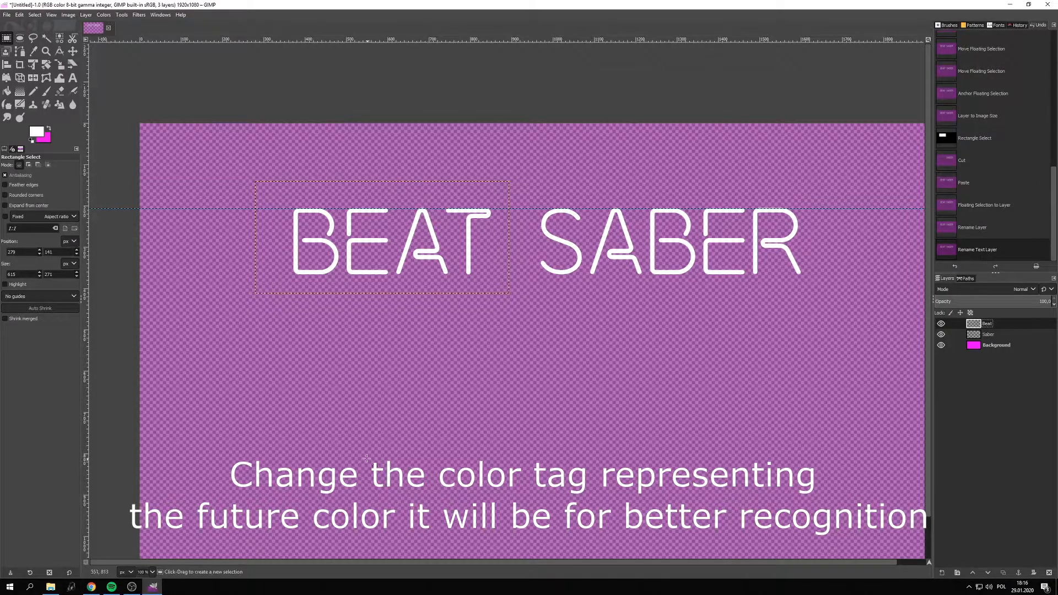
pyautogui.rightClick(993, 327)
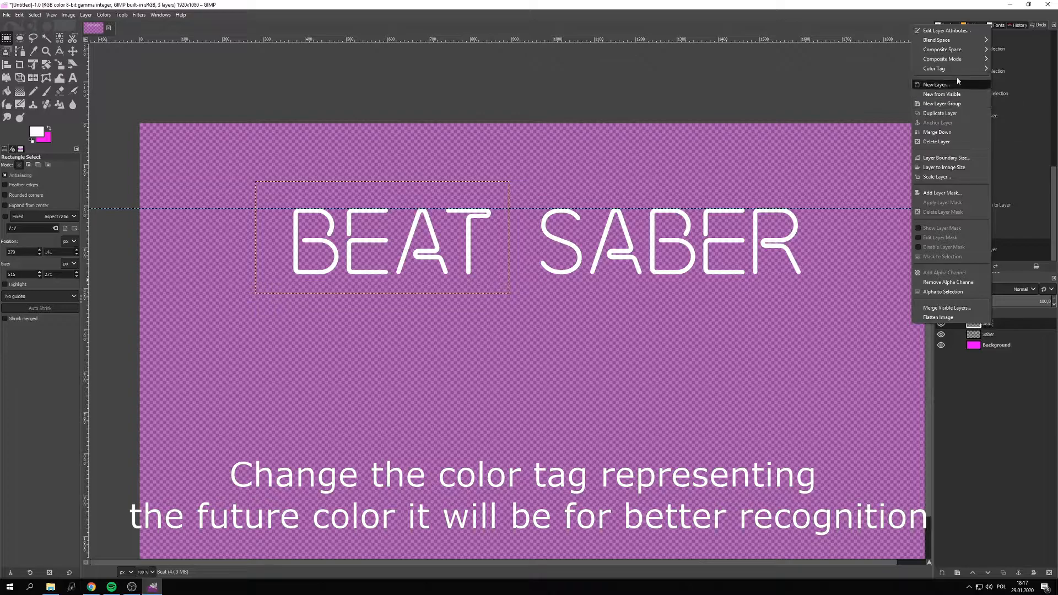
pyautogui.moveTo(966, 73)
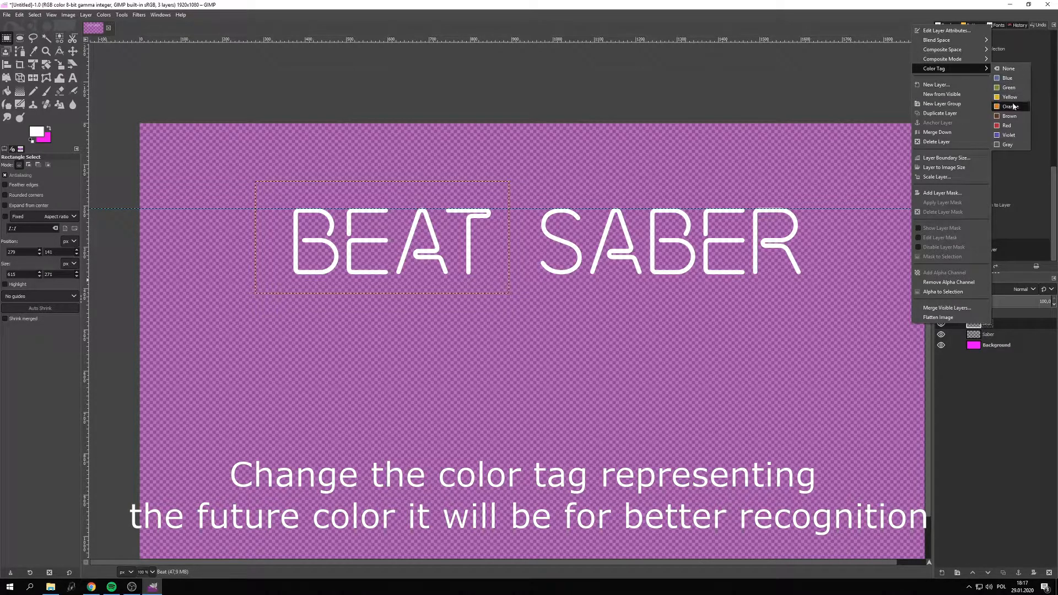
pyautogui.click(1011, 126)
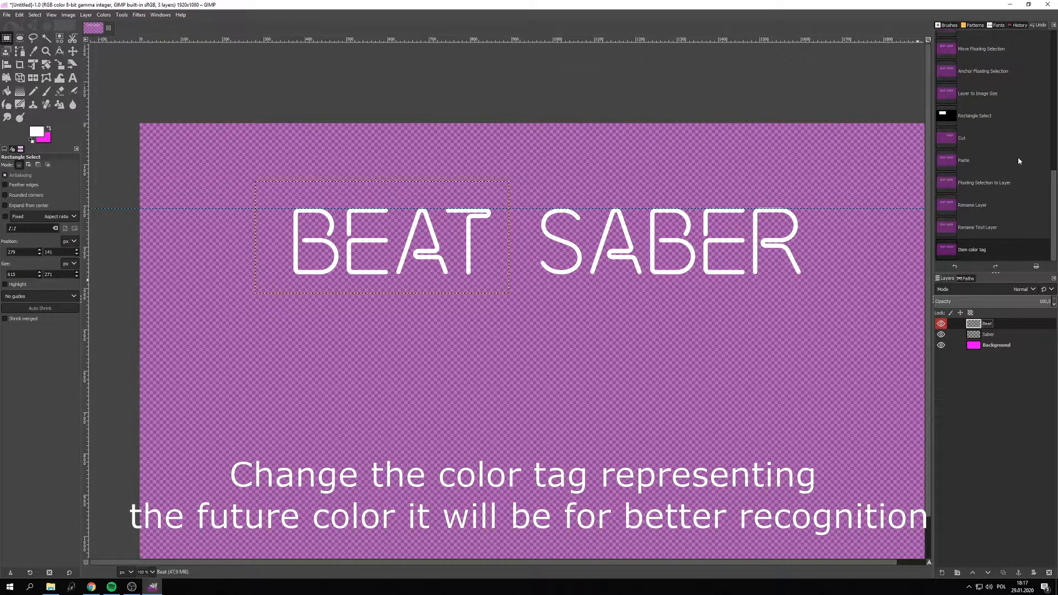
pyautogui.rightClick(987, 334)
pyautogui.moveTo(973, 80)
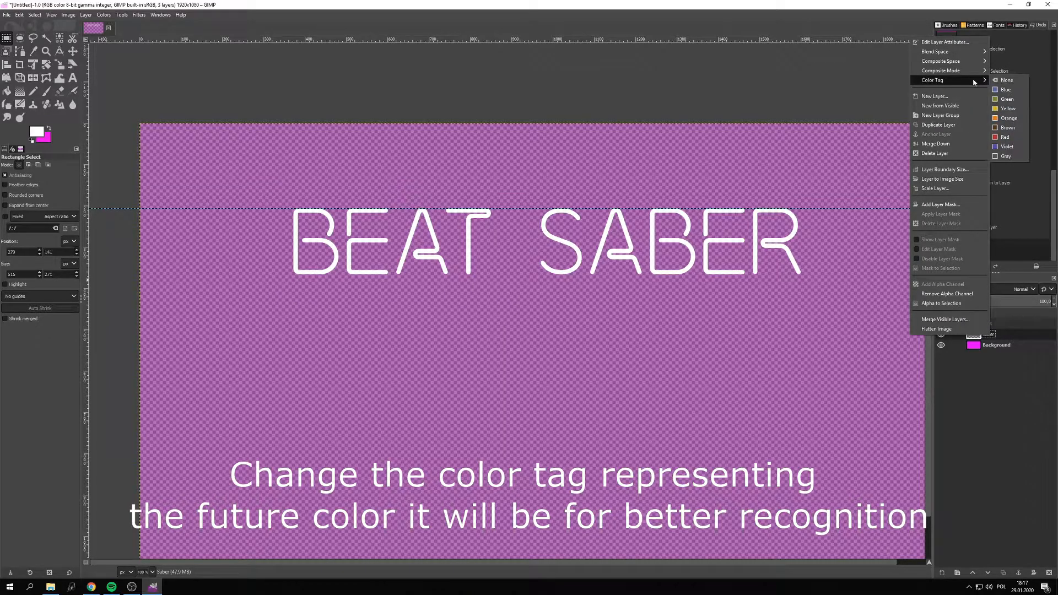
pyautogui.click(1009, 94)
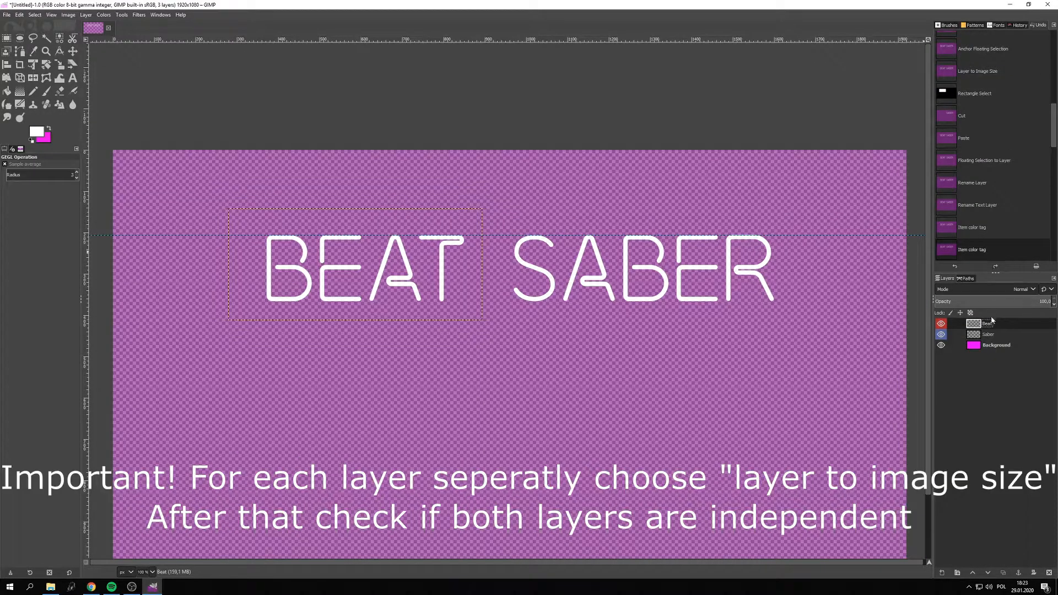
# Expand the Beat layer to the image size
pyautogui.rightClick(991, 327)
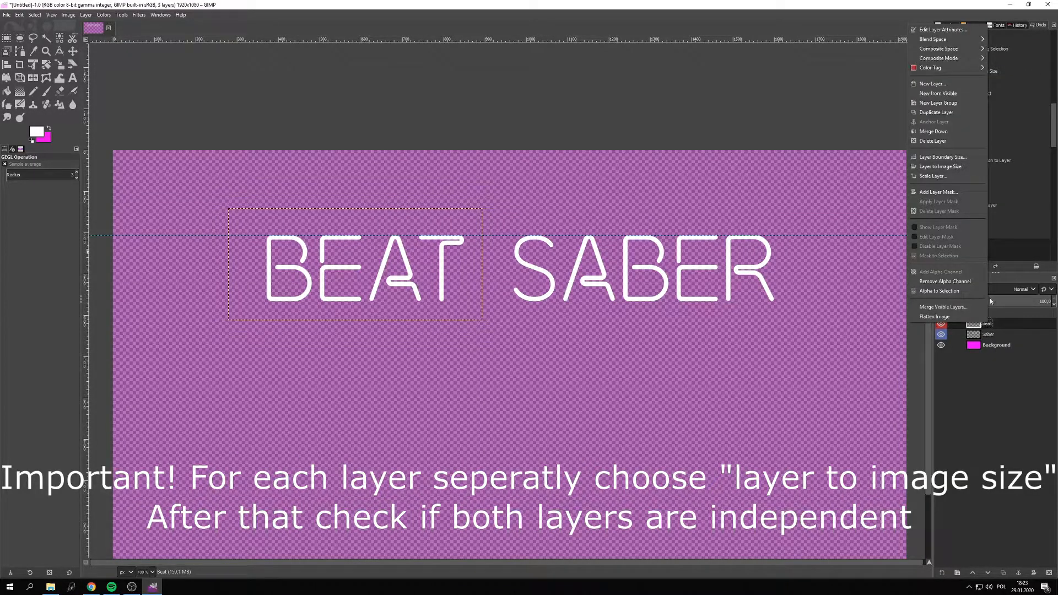
pyautogui.click(957, 166)
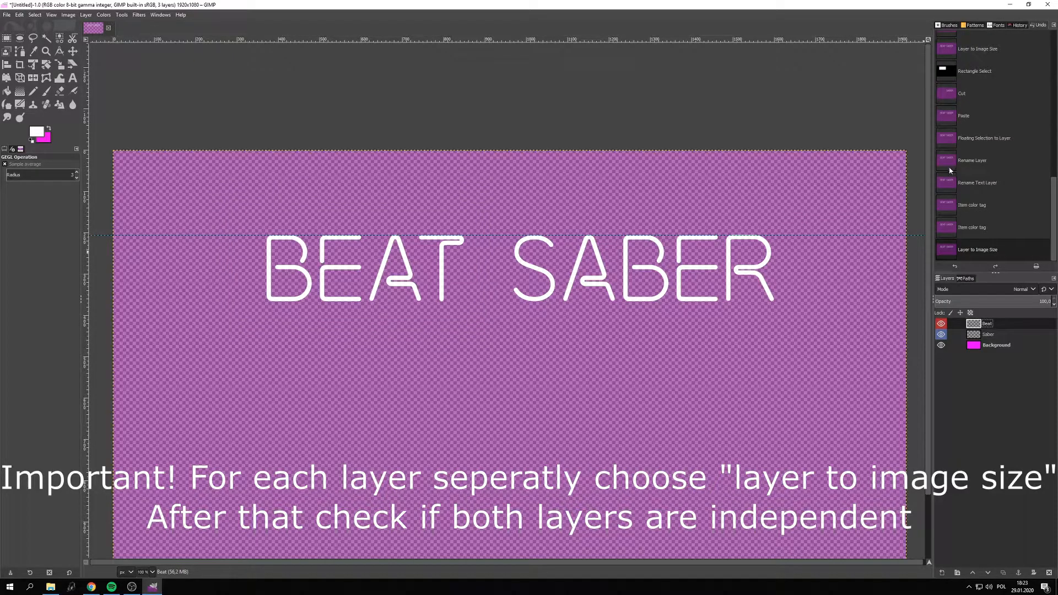
pyautogui.click(994, 335)
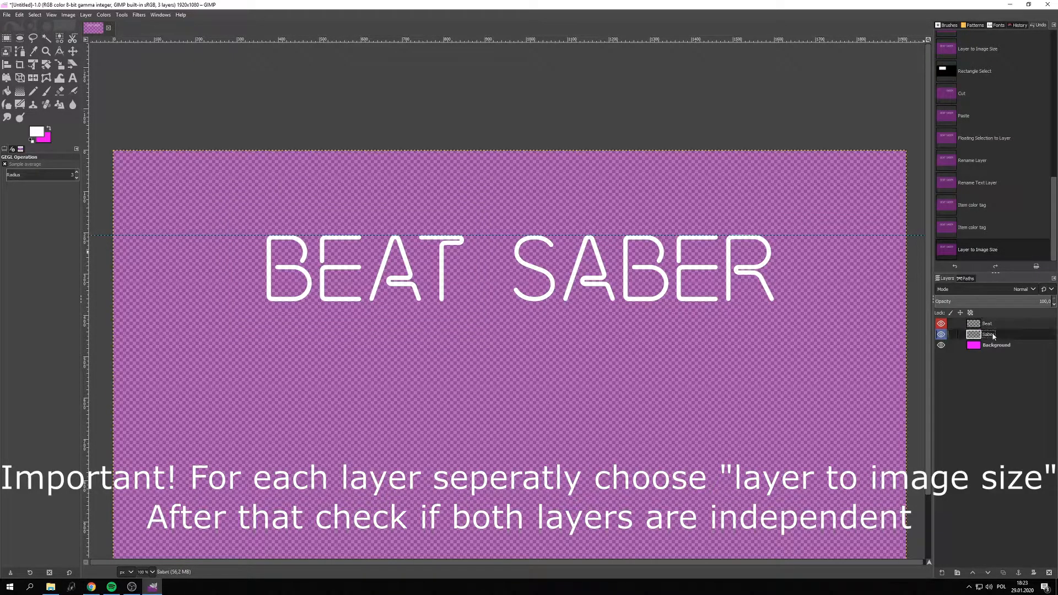
pyautogui.click(991, 327)
# Toggle the visibility of the Saber and Beat layers to check that each word is on its own layer
pyautogui.click(941, 334)
pyautogui.click(941, 335)
pyautogui.click(941, 324)
pyautogui.click(941, 324)
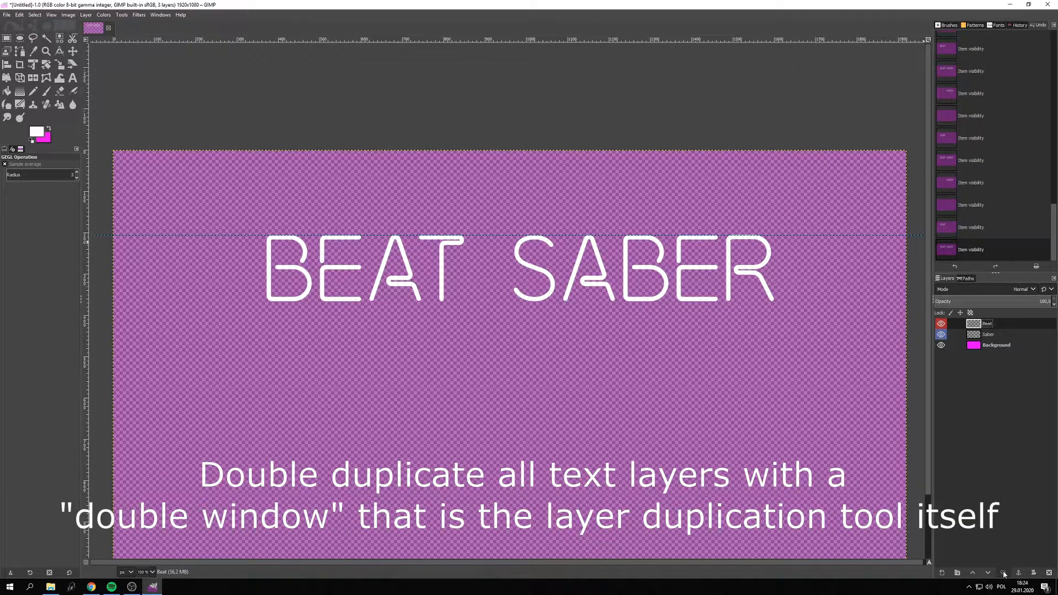
# Duplicate the Beat layer twice and the Saber layer twice
pyautogui.click(1004, 573)
pyautogui.click(1003, 573)
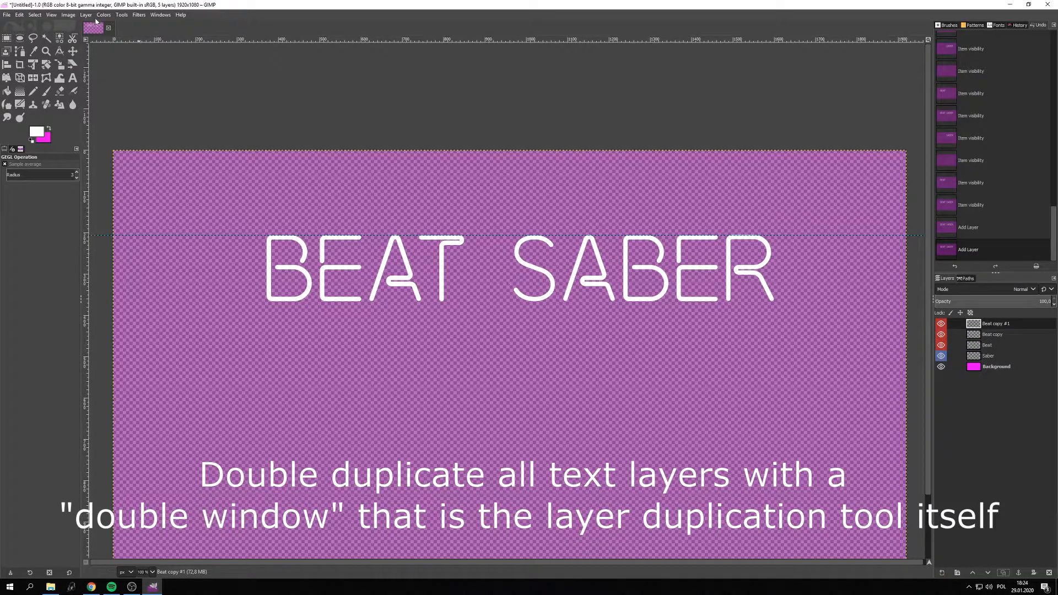
pyautogui.click(73, 50)
pyautogui.scroll(3, 281, 250)
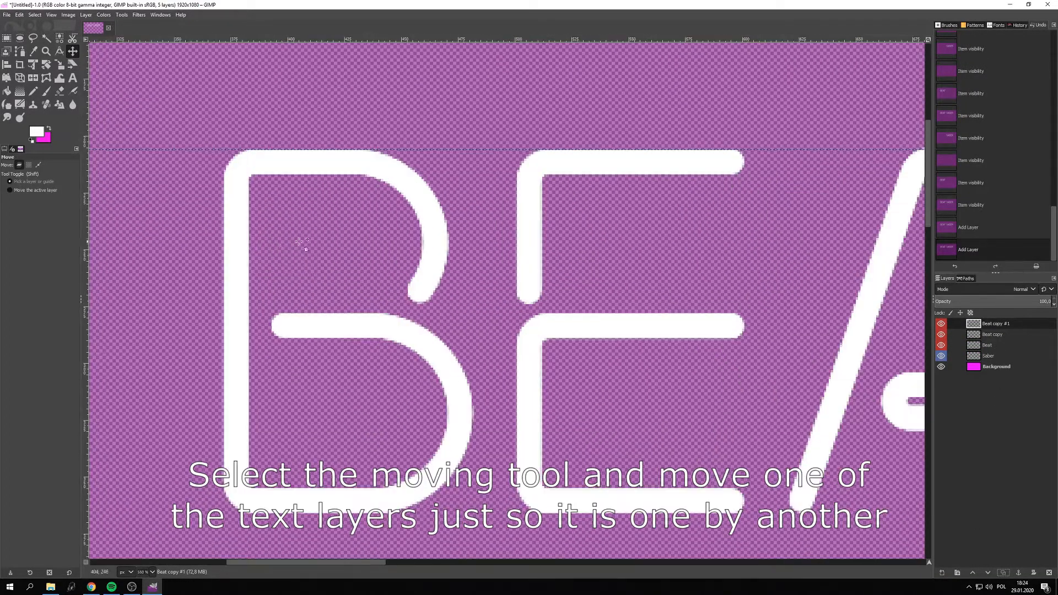
pyautogui.click(1005, 356)
pyautogui.click(1003, 573)
pyautogui.click(1003, 573)
# Shift Beat copy #1 left until it sits beside the original letters, and move Beat copy midway between the two
pyautogui.click(995, 324)
pyautogui.moveTo(434, 273); pyautogui.dragTo(414, 277)
pyautogui.click(991, 335)
pyautogui.moveTo(443, 238); pyautogui.dragTo(428, 239)
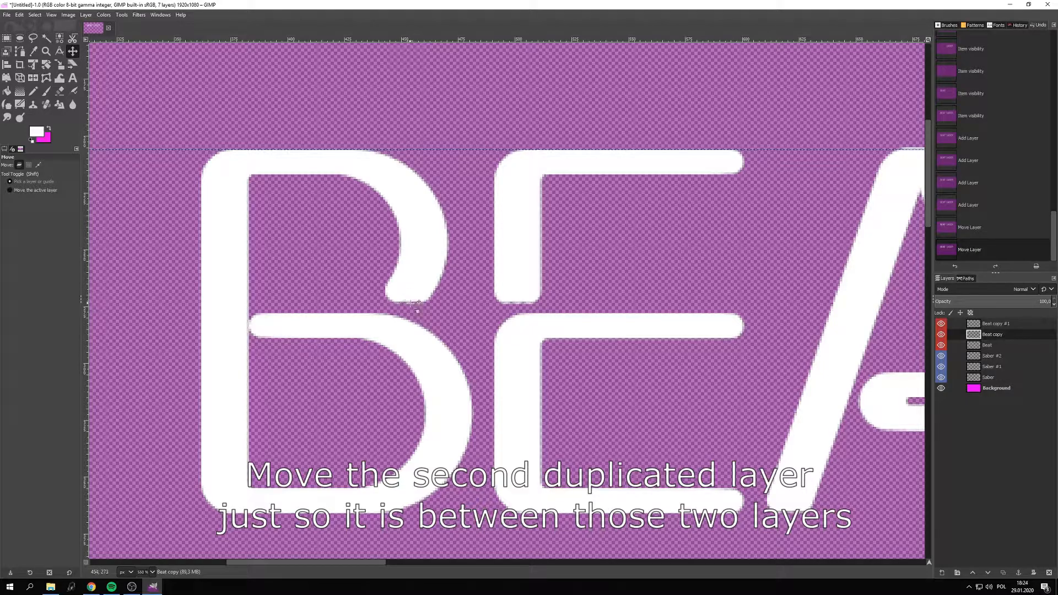
# Merge the Beat copy #1 layer down onto Beat copy
pyautogui.click(995, 323)
pyautogui.rightClick(997, 323)
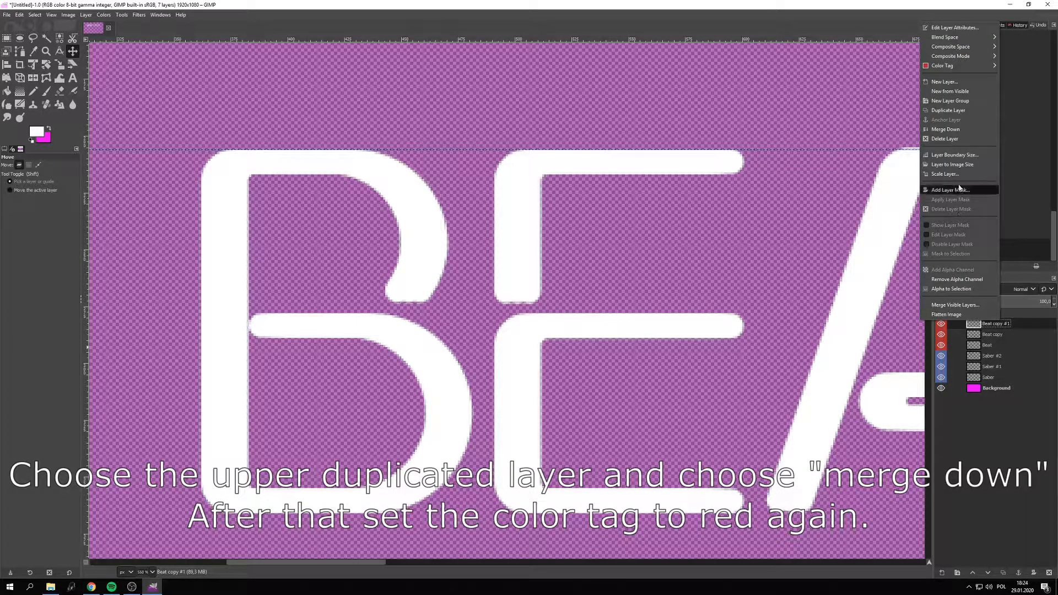
pyautogui.click(957, 131)
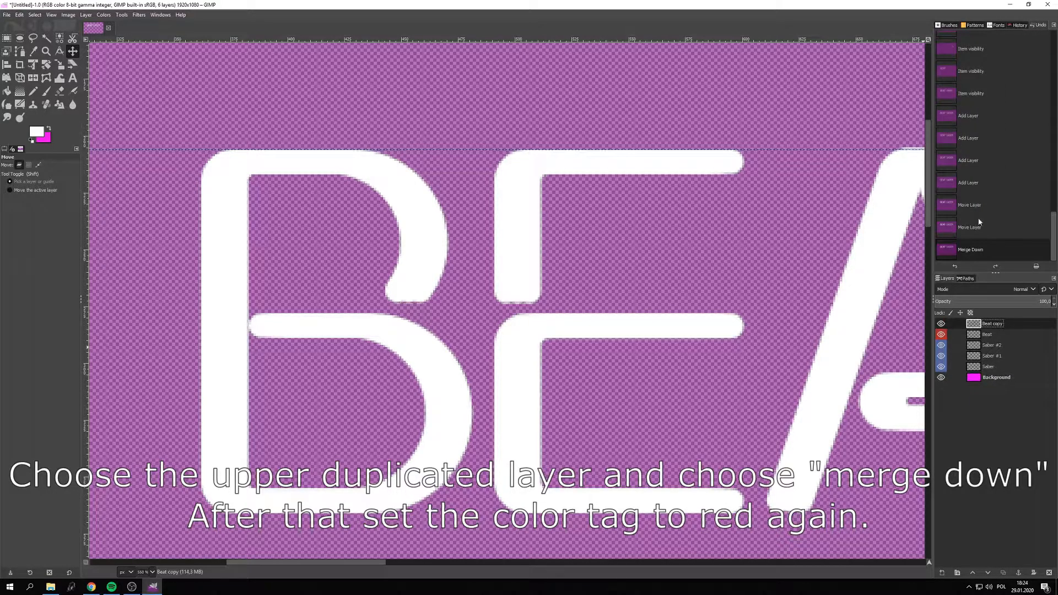
# Set the color tag of the merged Beat copy layer to red
pyautogui.rightClick(994, 329)
pyautogui.moveTo(970, 69)
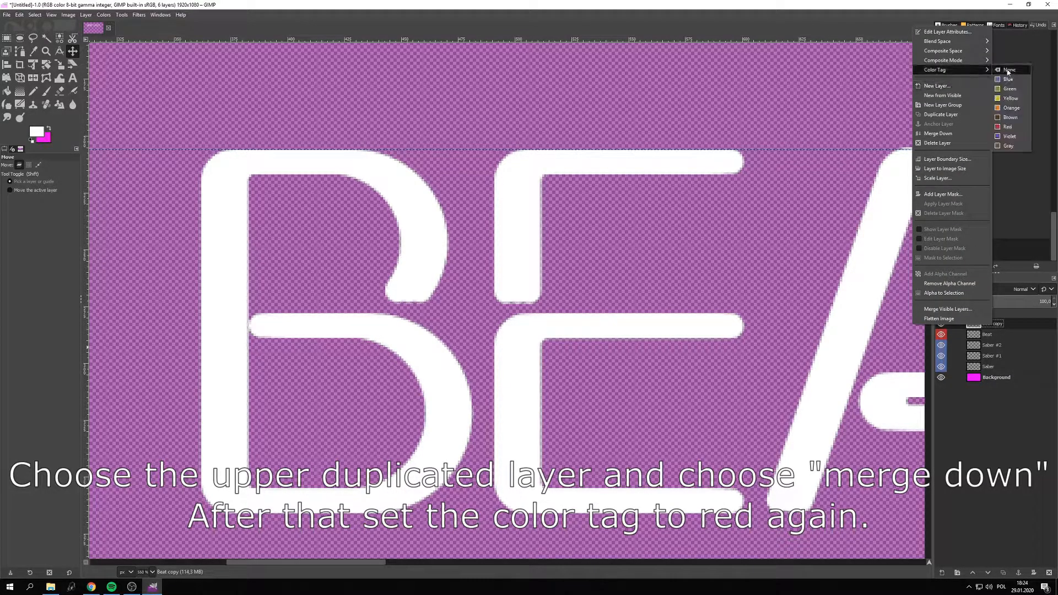
pyautogui.click(1008, 127)
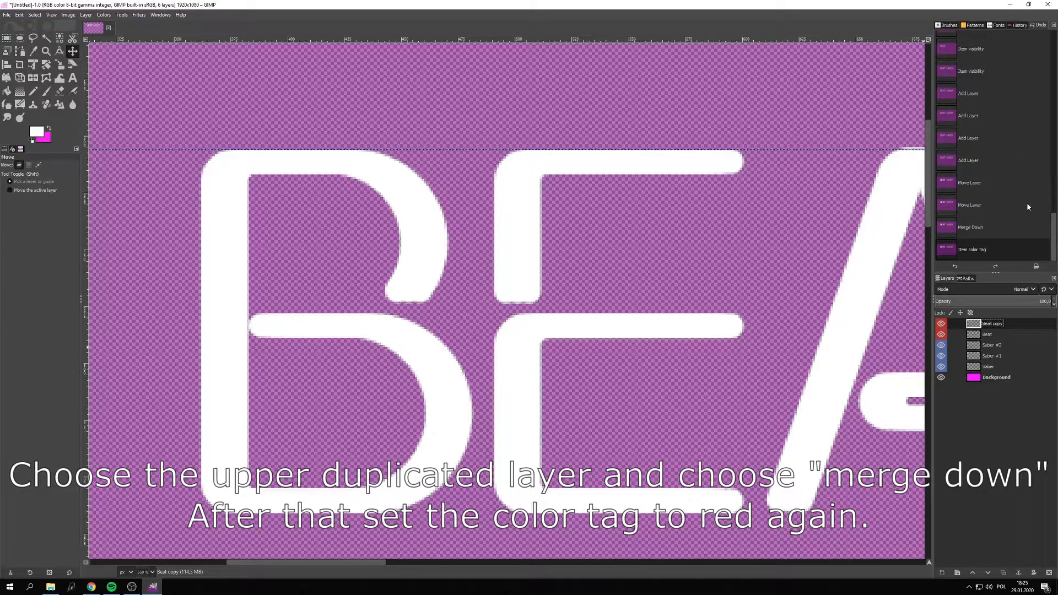
# Shift the Saber #2 layer left until it sits beside the original letters, and move Saber #1 midway between the two
pyautogui.click(992, 346)
pyautogui.hscroll(10, 697, 317)
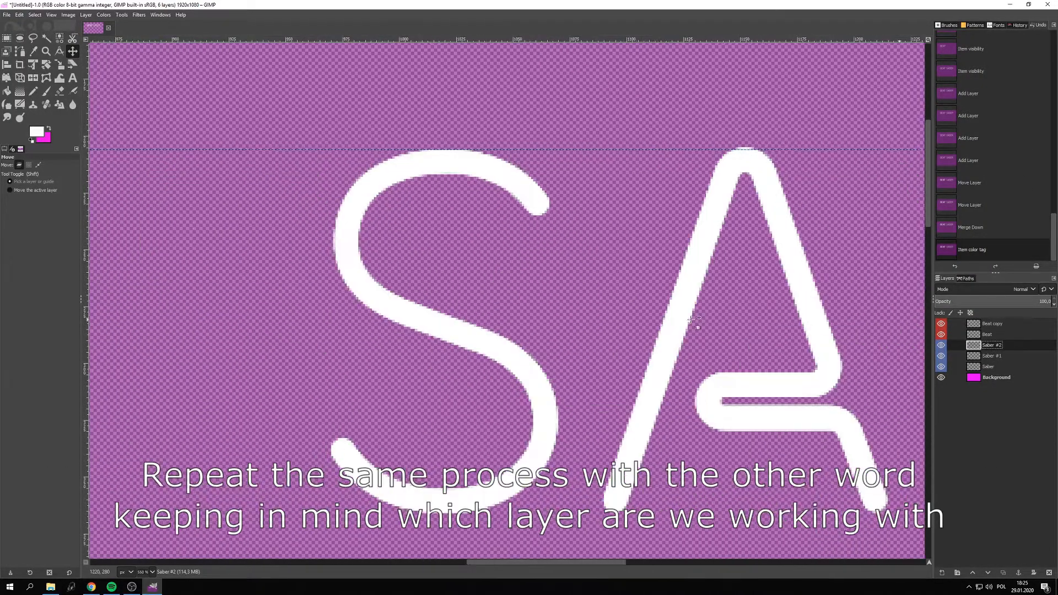
pyautogui.moveTo(471, 334); pyautogui.dragTo(447, 333)
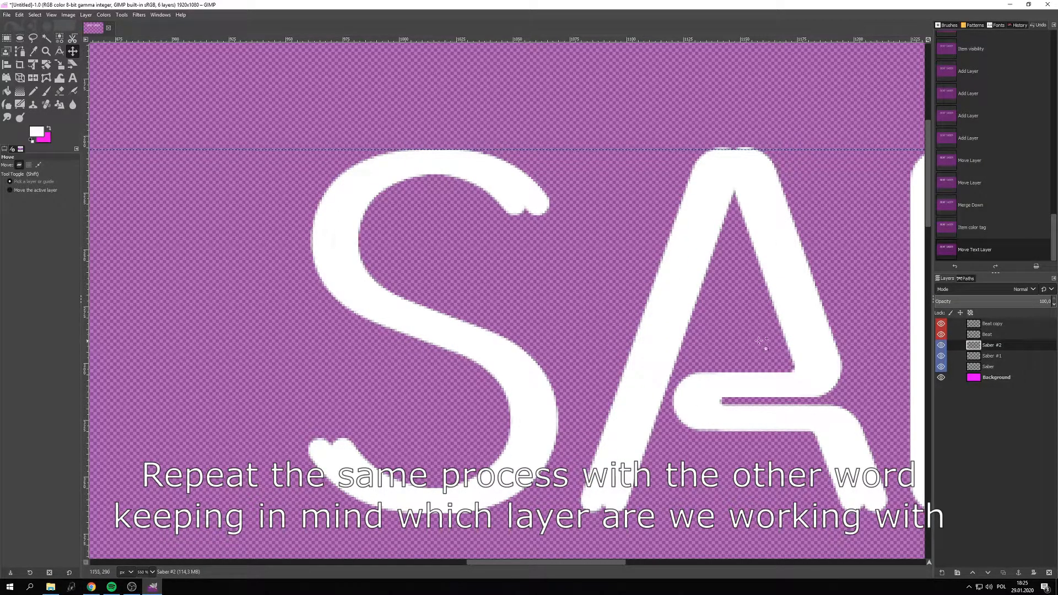
pyautogui.click(1001, 357)
pyautogui.moveTo(549, 399); pyautogui.dragTo(536, 398)
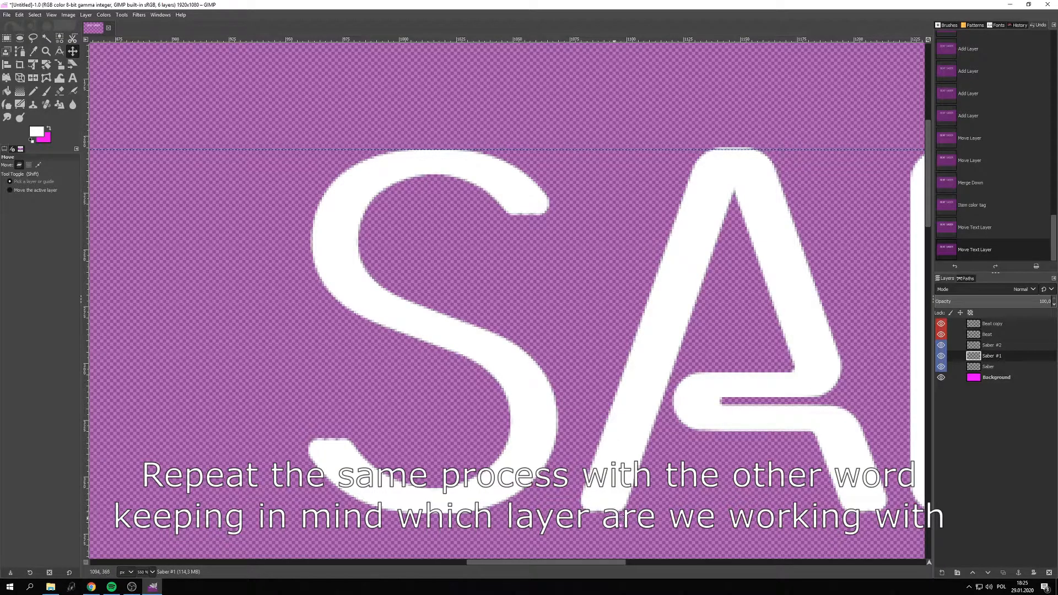
# Merge the Saber #2 layer down onto Saber #1 and set the merged layer's color tag to blue
pyautogui.rightClick(999, 359)
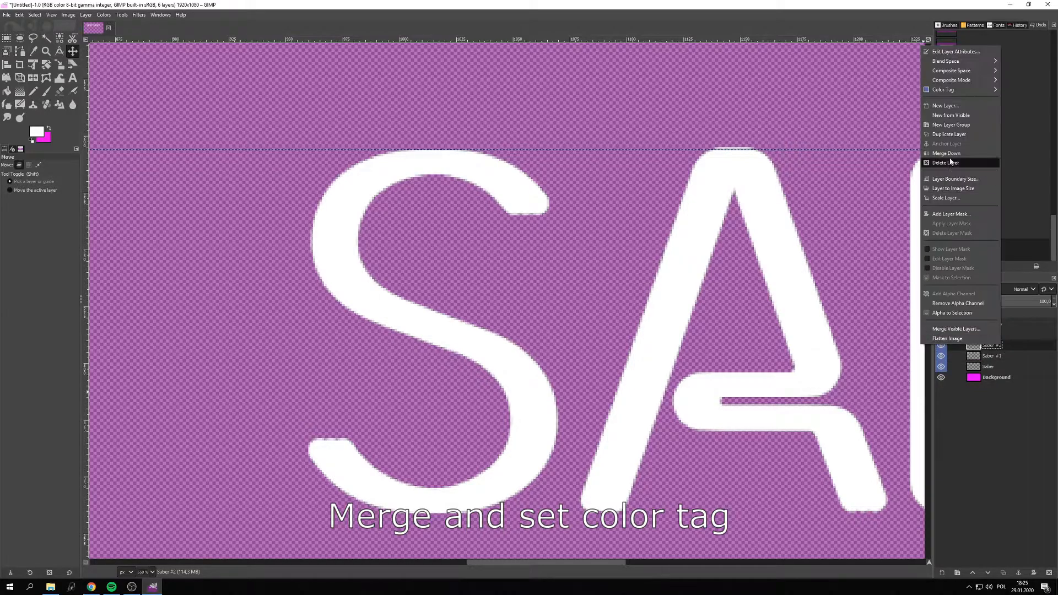
pyautogui.click(954, 163)
pyautogui.rightClick(998, 356)
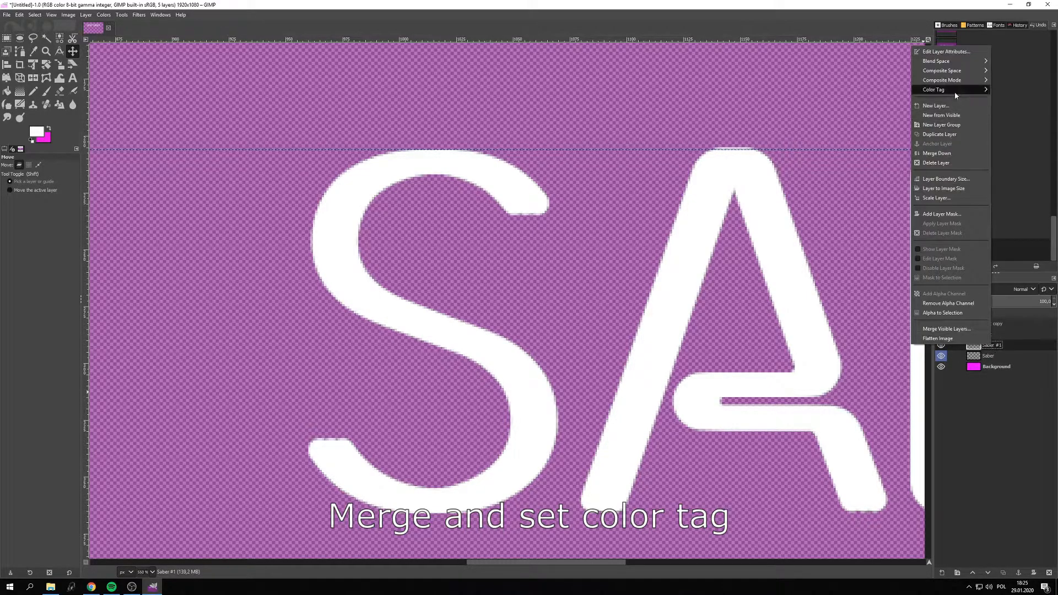
pyautogui.moveTo(958, 90)
pyautogui.click(1006, 99)
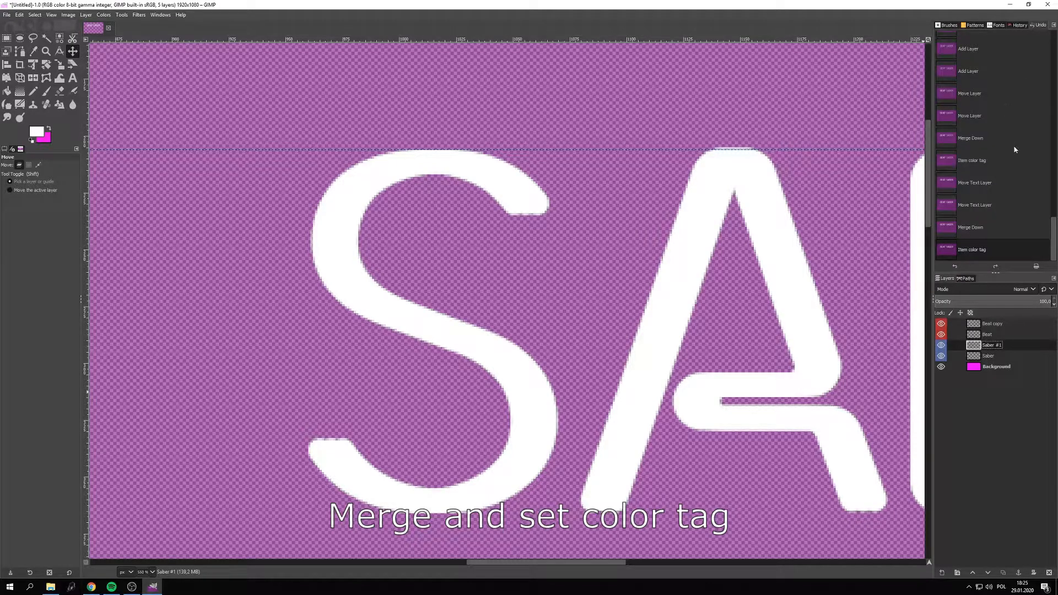
# Reorder the layers so that Beat lies above Beat copy and Saber lies above Saber #1
pyautogui.scroll(-6, 704, 308)
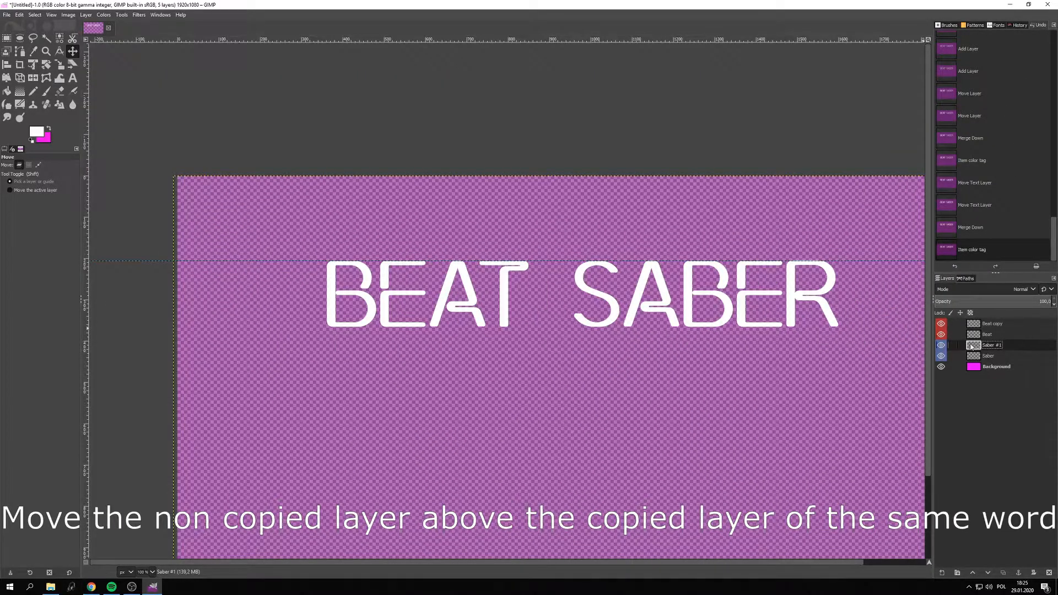
pyautogui.moveTo(996, 335)
pyautogui.mouseDown()
pyautogui.moveTo(994, 326)
pyautogui.moveTo(994, 355)
pyautogui.moveTo(996, 343)
pyautogui.mouseUp()
pyautogui.click(996, 334)
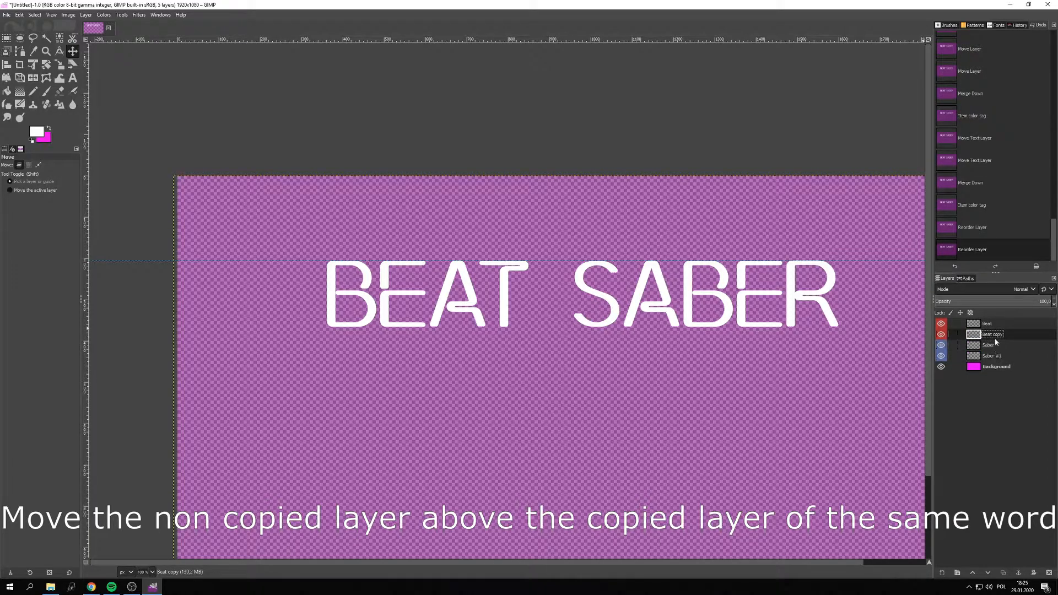
# Color the Beat copy layer red using Hue-Chroma with hue about -53, chroma 100 and lightness about -44
pyautogui.click(103, 15)
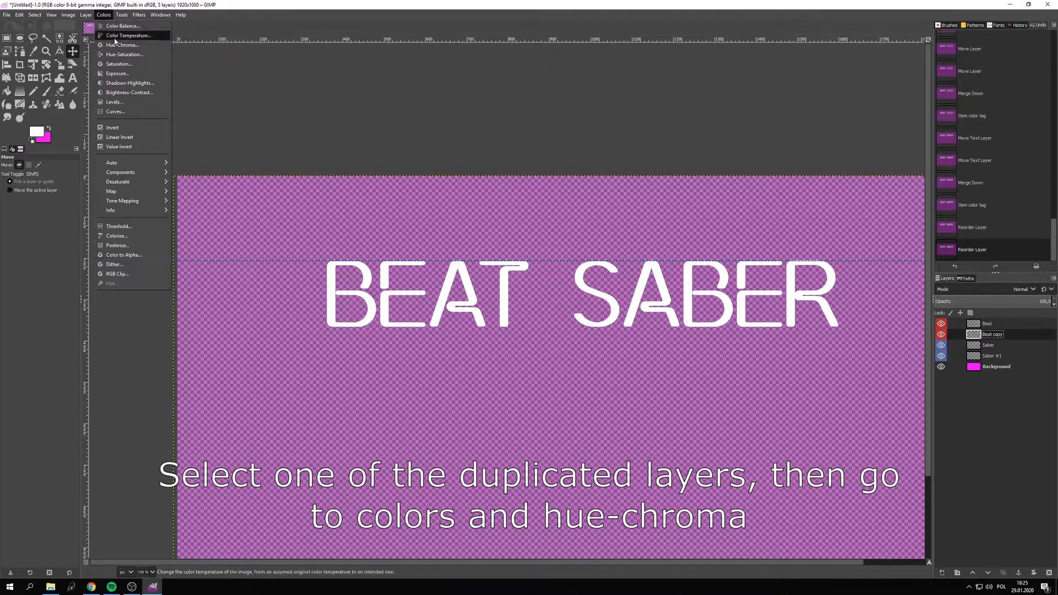
pyautogui.click(114, 44)
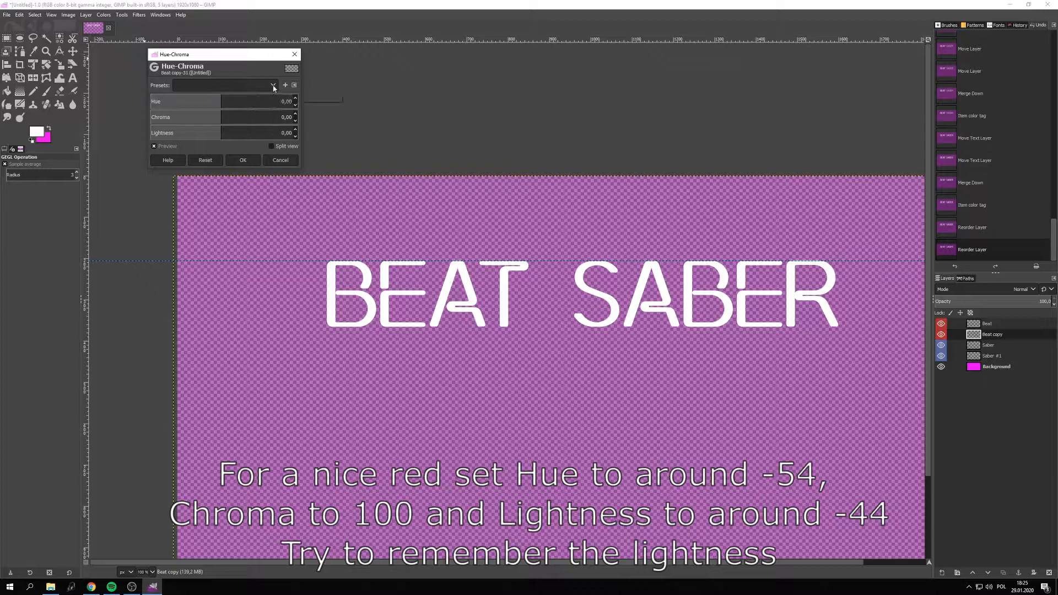
pyautogui.moveTo(221, 117); pyautogui.dragTo(313, 120)
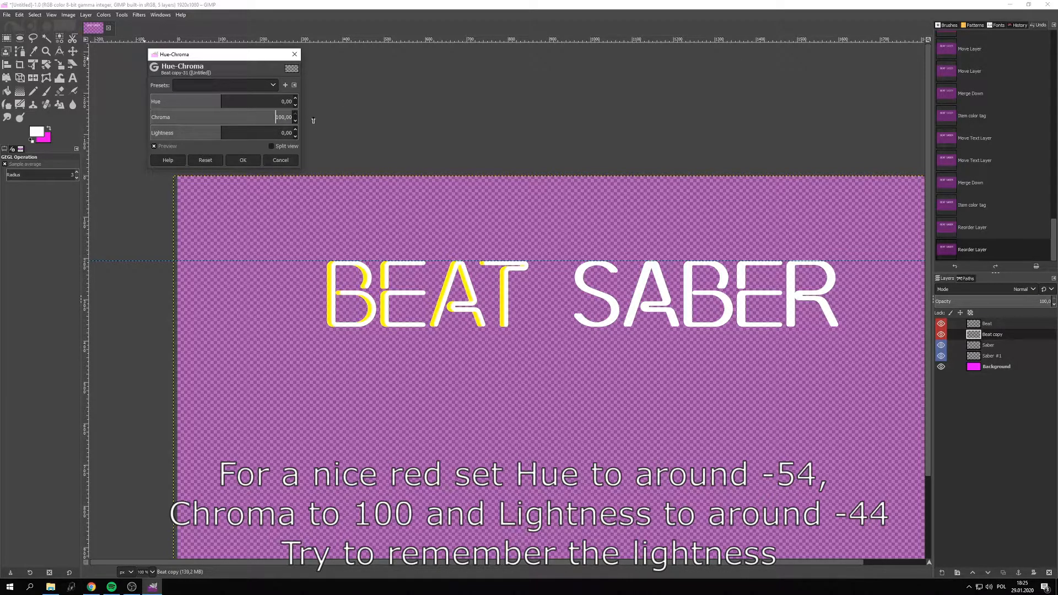
pyautogui.click(200, 100)
pyautogui.moveTo(200, 101); pyautogui.dragTo(196, 101)
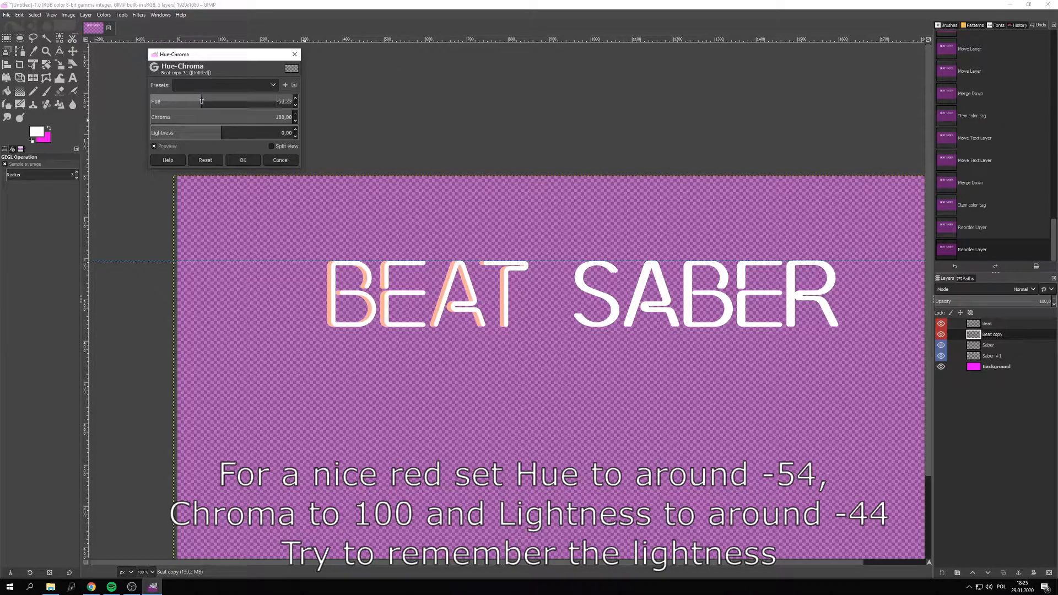
pyautogui.moveTo(204, 101); pyautogui.dragTo(190, 134)
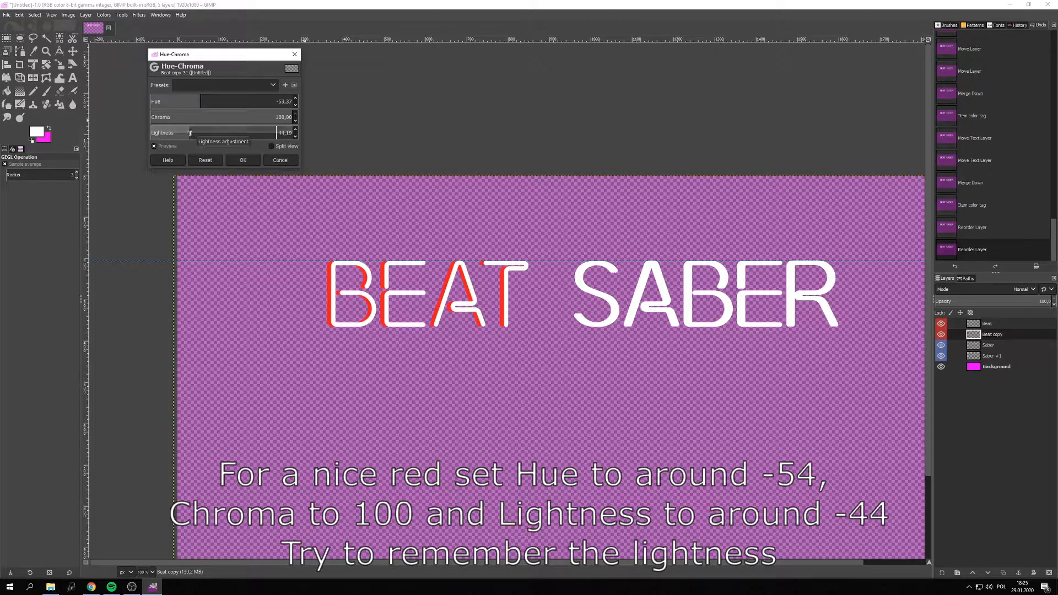
pyautogui.click(244, 160)
# Color the Saber #1 layer blue using Hue-Chroma with hue -180, chroma 100 and lightness about -45
pyautogui.click(1011, 356)
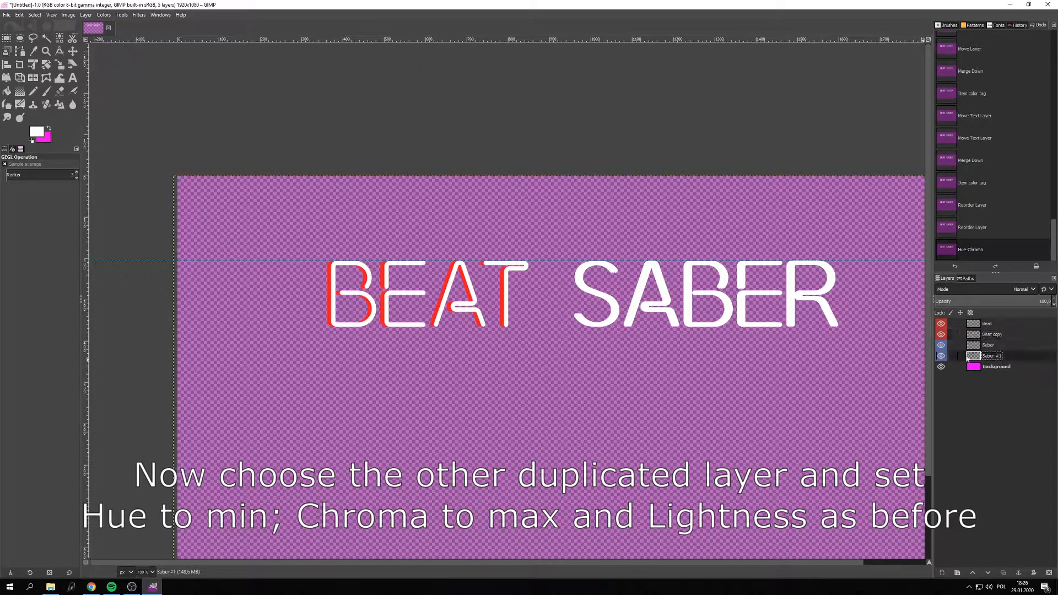
pyautogui.click(103, 15)
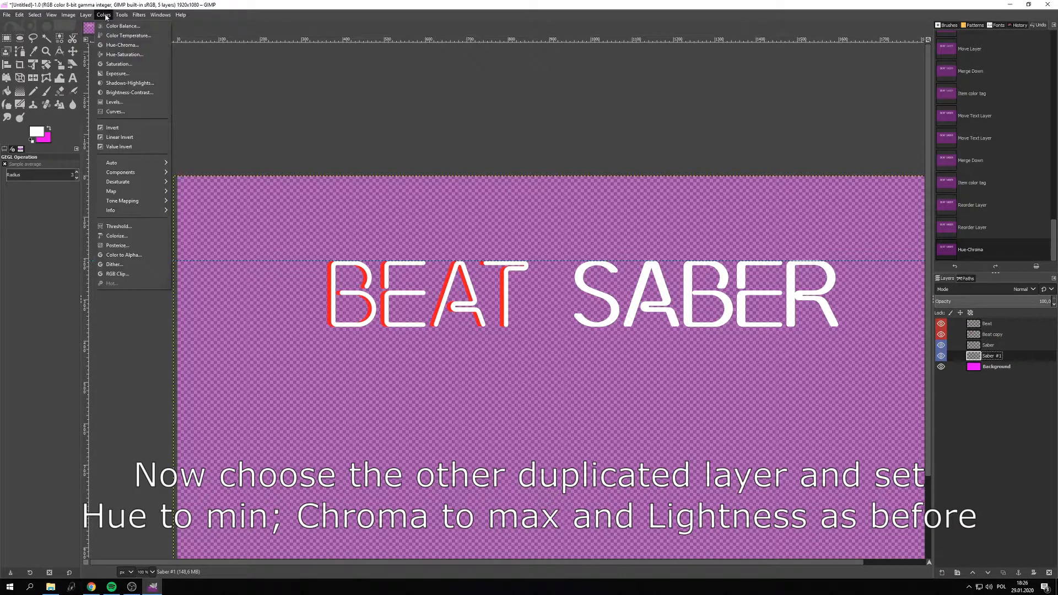
pyautogui.click(118, 46)
pyautogui.moveTo(224, 114); pyautogui.dragTo(288, 114)
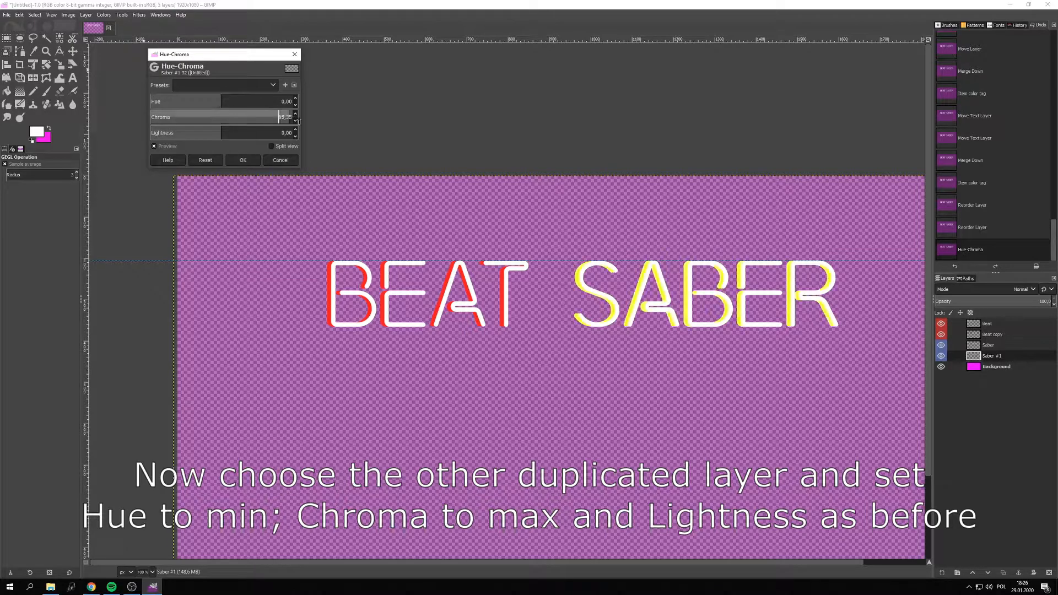
pyautogui.moveTo(221, 102); pyautogui.dragTo(209, 103)
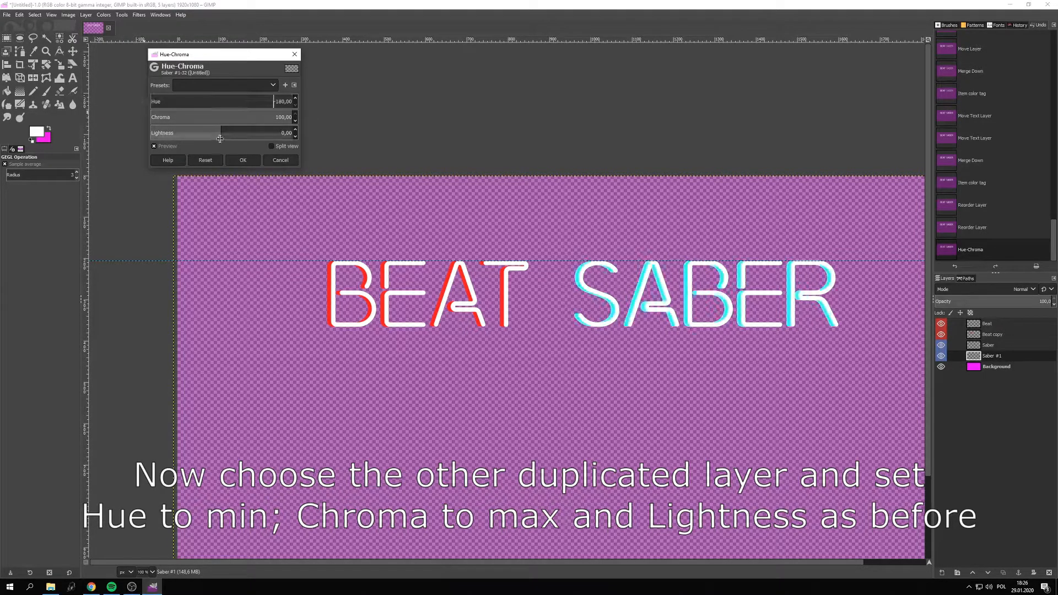
pyautogui.moveTo(220, 133); pyautogui.dragTo(189, 132)
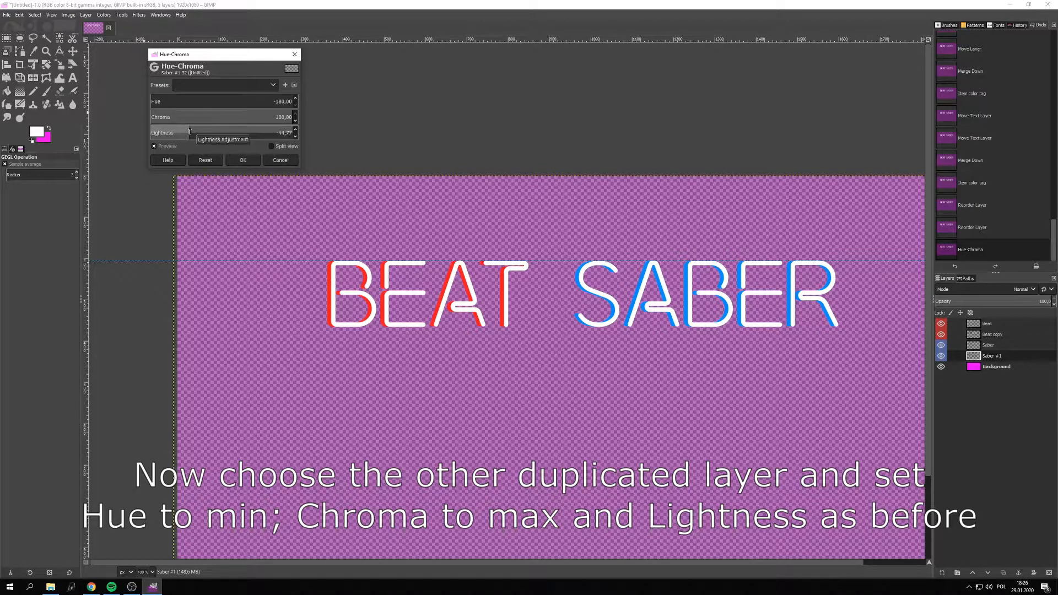
pyautogui.click(242, 160)
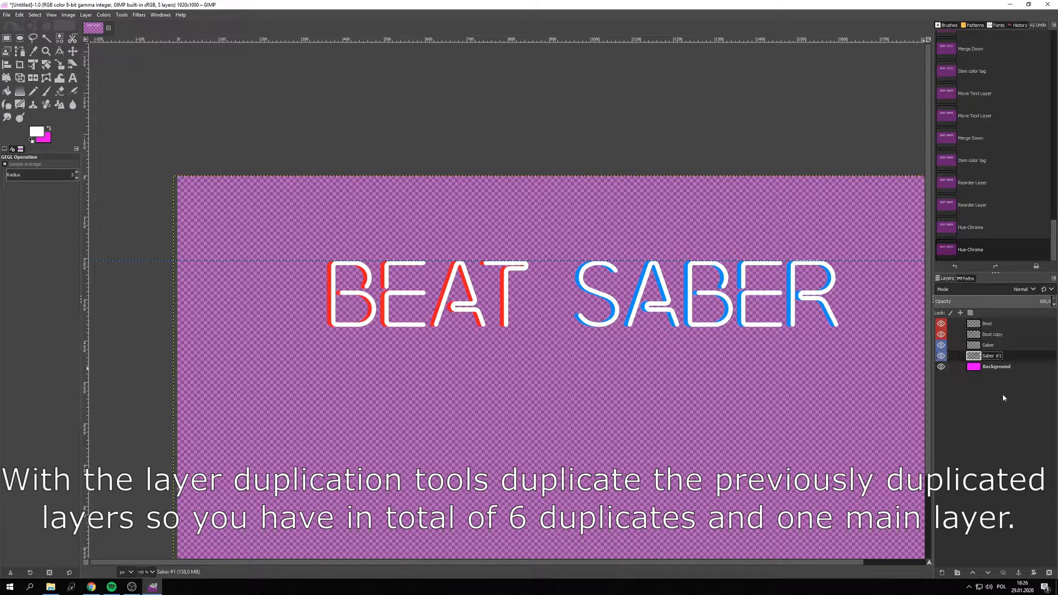
# Duplicate the blue Saber #1 layer five times
pyautogui.click(1003, 573)
pyautogui.click(1003, 573)
pyautogui.click(1003, 573)
pyautogui.click(1003, 573)
pyautogui.click(1003, 573)
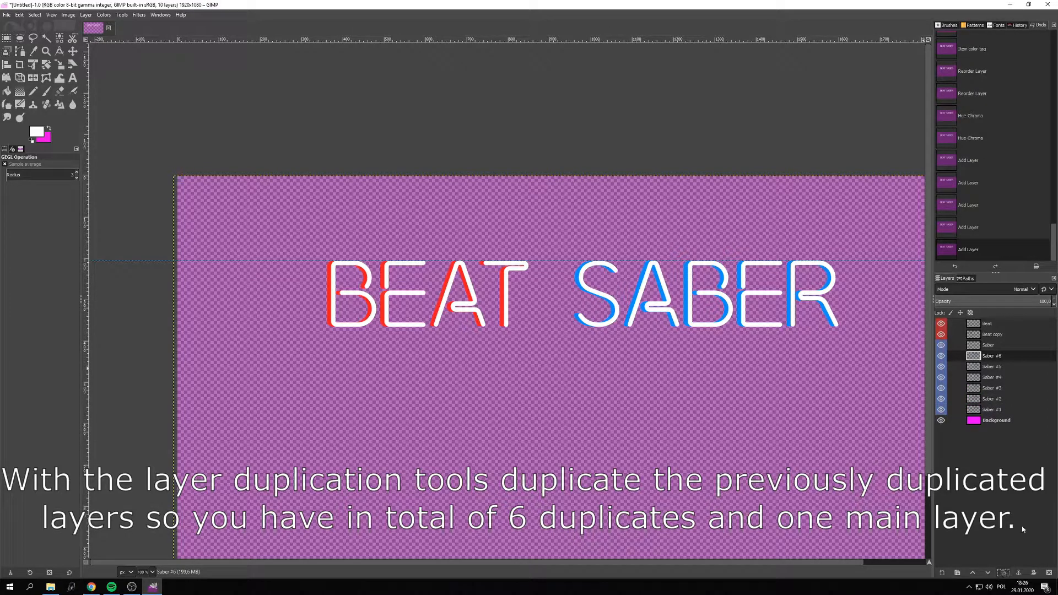
# Move the Saber #1 layer directly beneath Saber and rename the Saber #5 layer as "Saber cut"
pyautogui.moveTo(998, 411); pyautogui.dragTo(1002, 357)
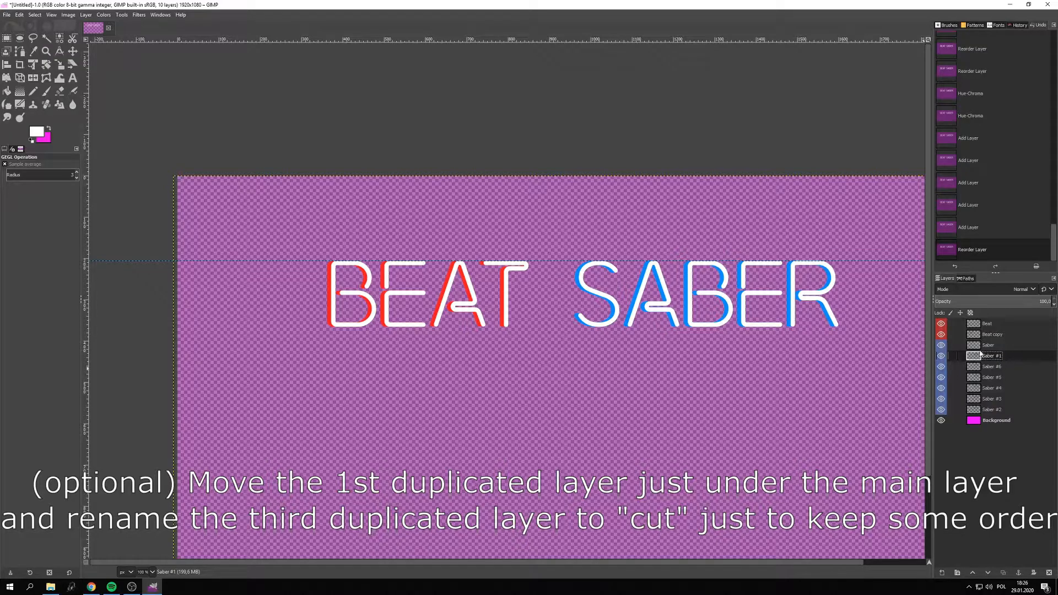
pyautogui.click(1002, 378)
pyautogui.doubleClick(1006, 377)
pyautogui.write('cut')
pyautogui.press('Return')
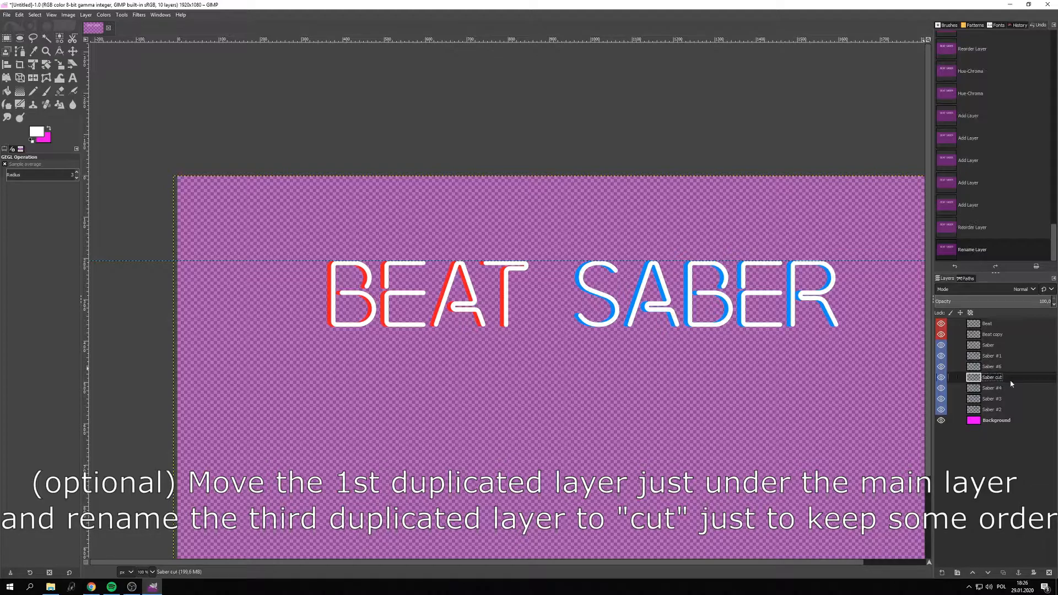
# Duplicate the red Beat copy layer six times
pyautogui.click(999, 334)
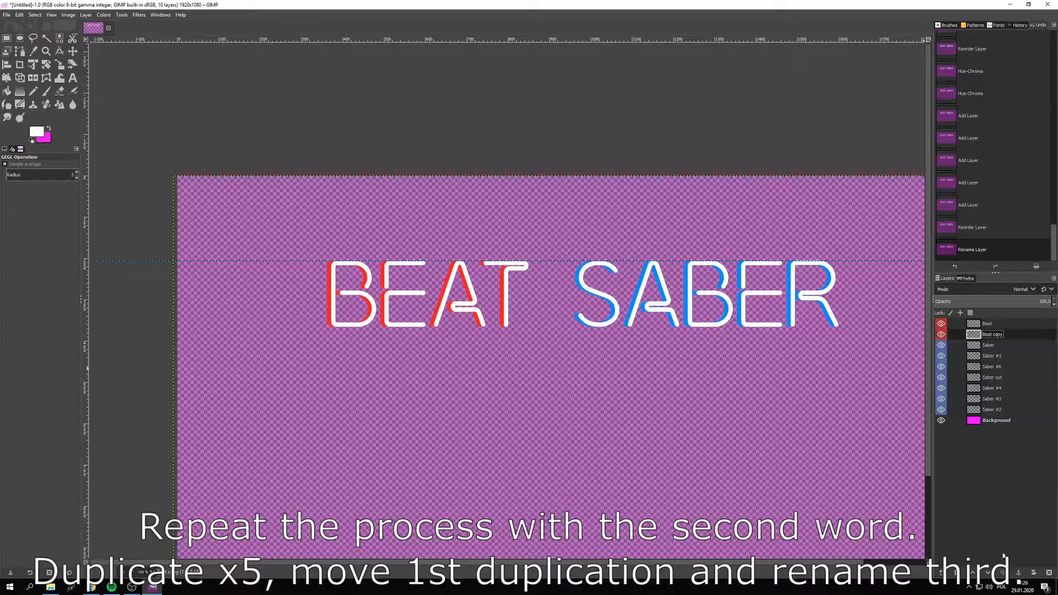
pyautogui.click(999, 574)
pyautogui.click(999, 574)
pyautogui.click(1000, 573)
pyautogui.click(1000, 574)
pyautogui.click(1000, 573)
pyautogui.click(1000, 573)
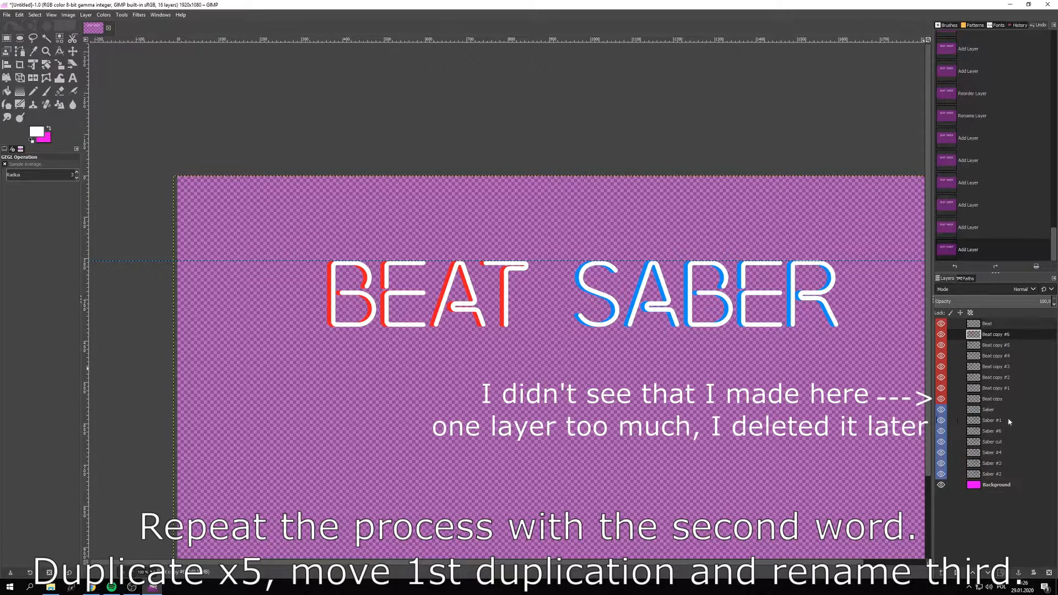
# Move the Beat copy #1 layer directly beneath Beat and rename the Beat copy #5 layer as "Beat copy cut"
pyautogui.moveTo(1002, 392); pyautogui.dragTo(1000, 330)
pyautogui.doubleClick(997, 356)
pyautogui.click(1019, 358)
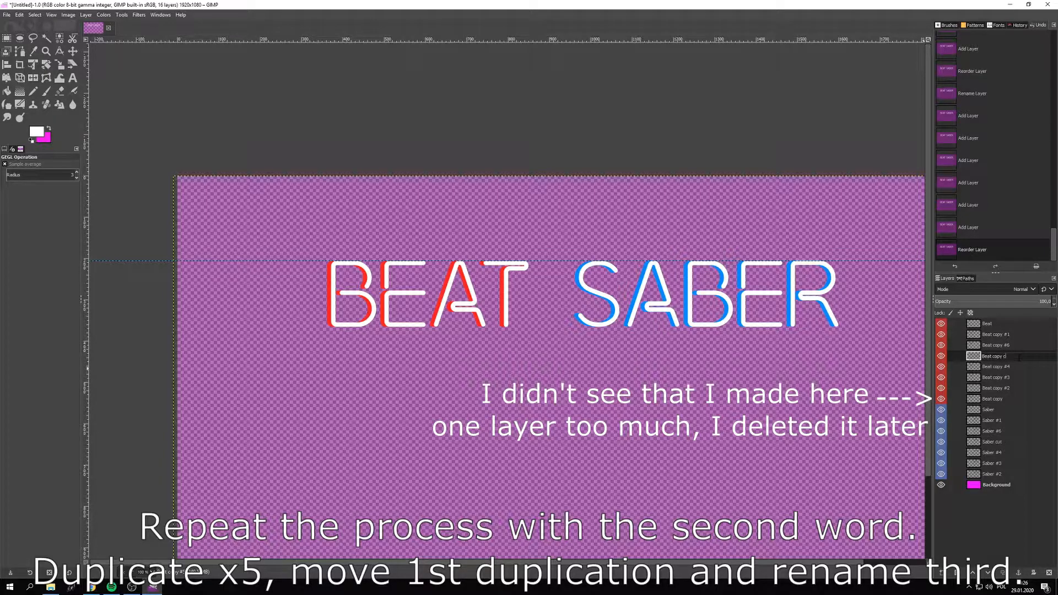
pyautogui.press('Return')
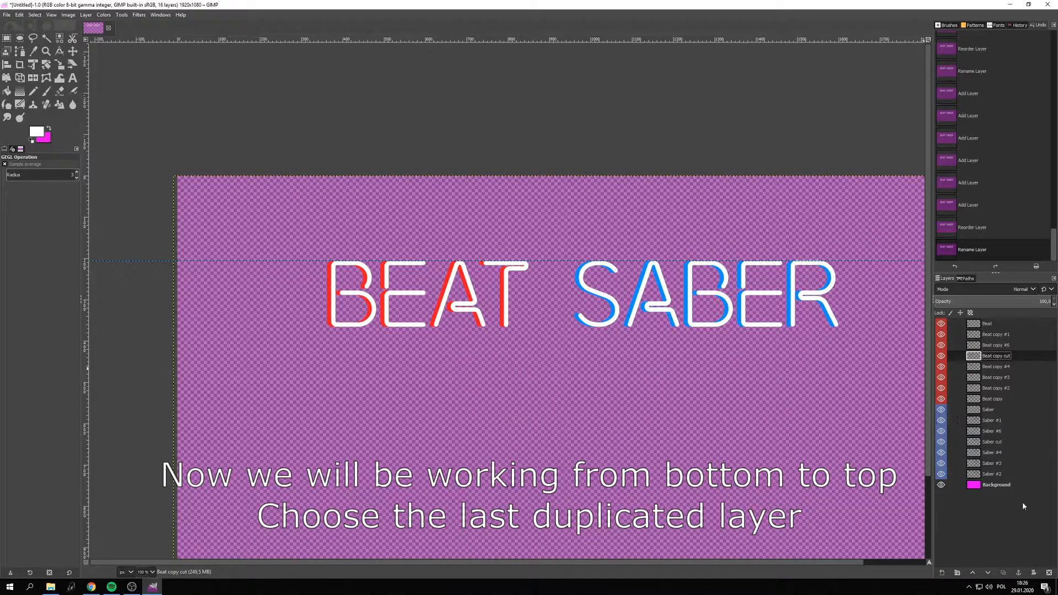
# Apply a Gaussian Blur to the Saber #2 layer with Size X and Y of 70 and the abyss policy set to None
pyautogui.click(989, 475)
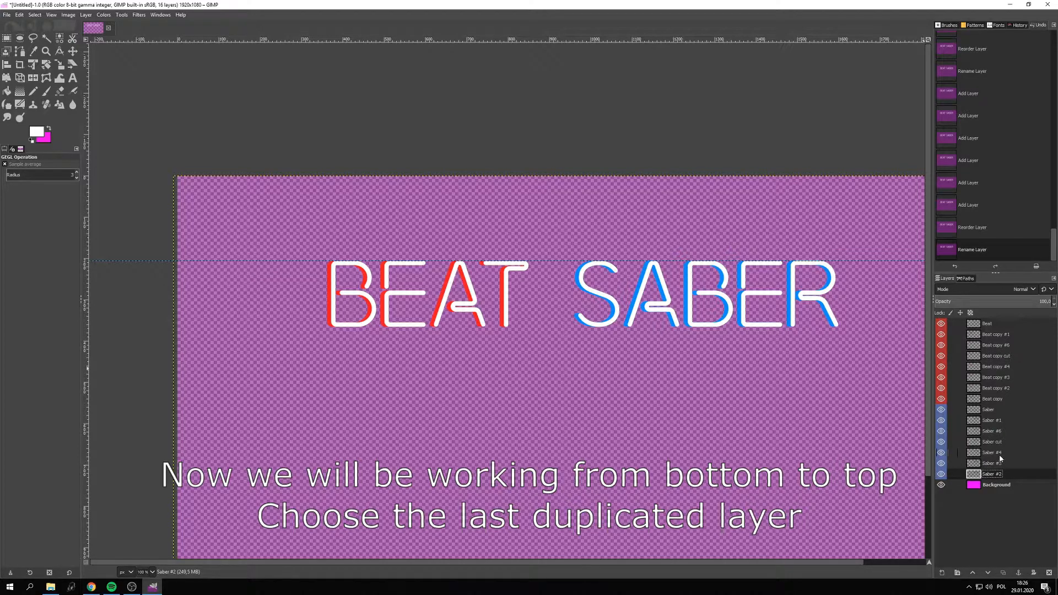
pyautogui.click(139, 15)
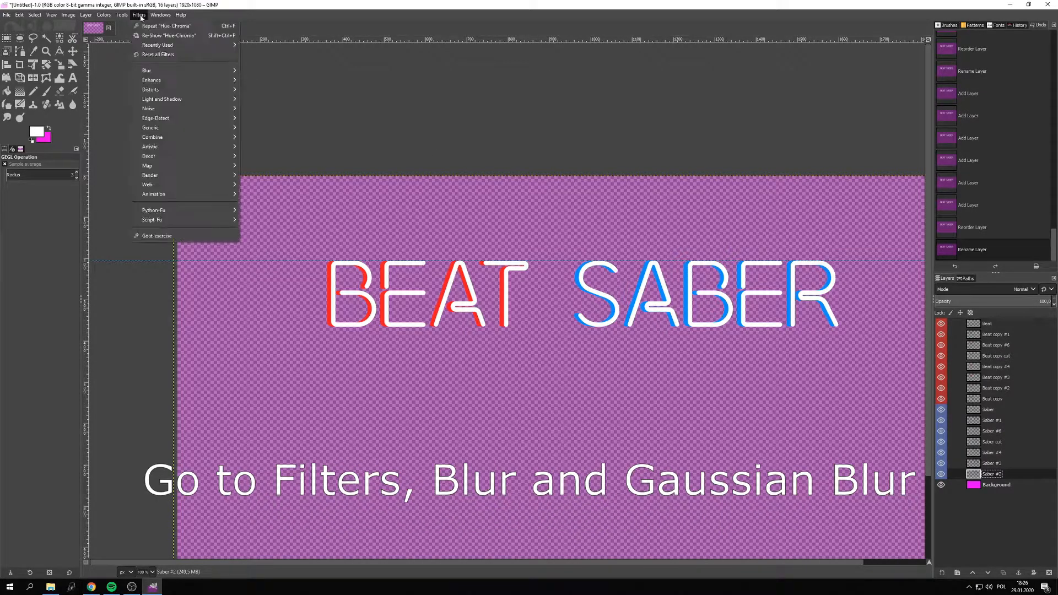
pyautogui.moveTo(167, 73)
pyautogui.click(244, 81)
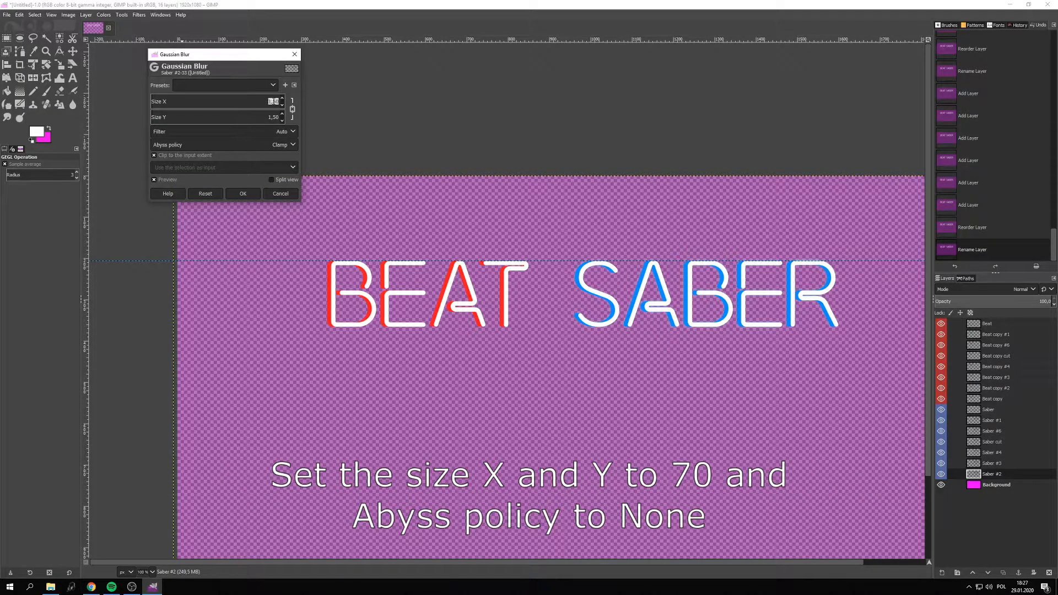
pyautogui.write('70')
pyautogui.press('Tab')
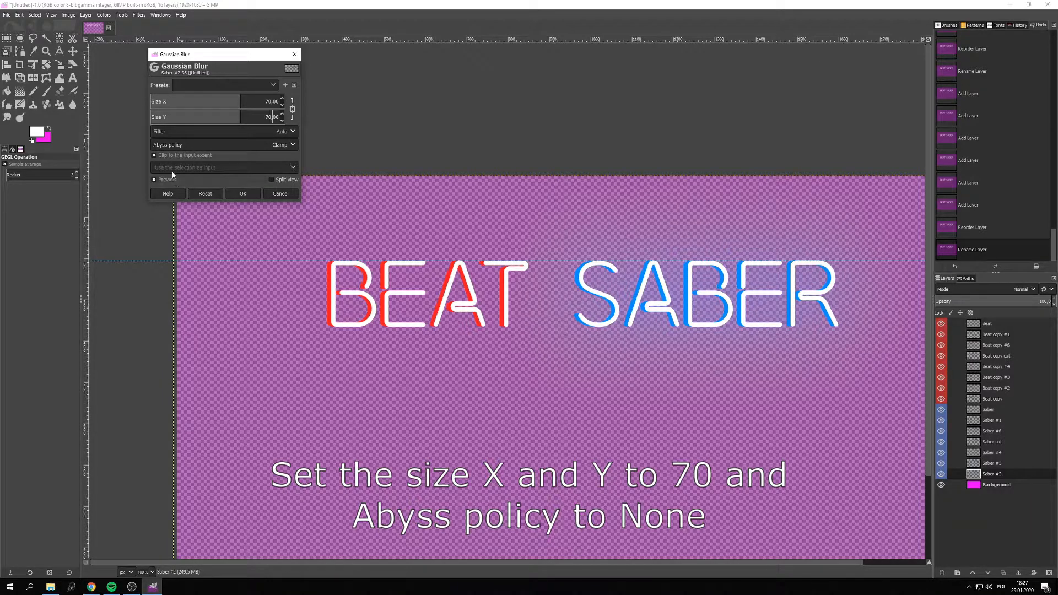
pyautogui.click(177, 146)
pyautogui.click(177, 158)
pyautogui.click(243, 194)
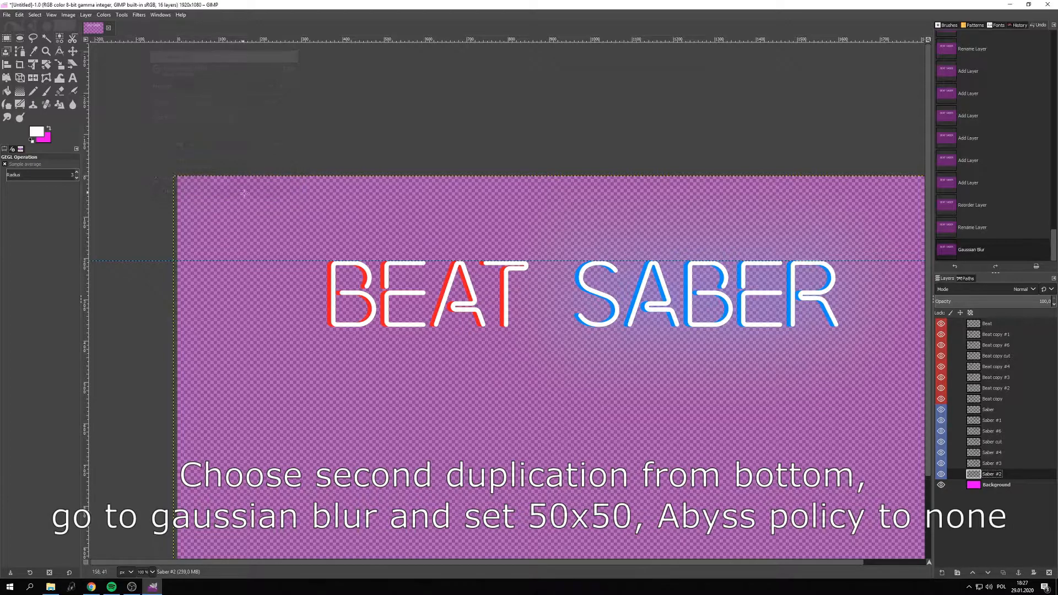
# Apply a Gaussian Blur to the Saber #3 layer with Size X and Y of 50 and the abyss policy set to None
pyautogui.click(1002, 465)
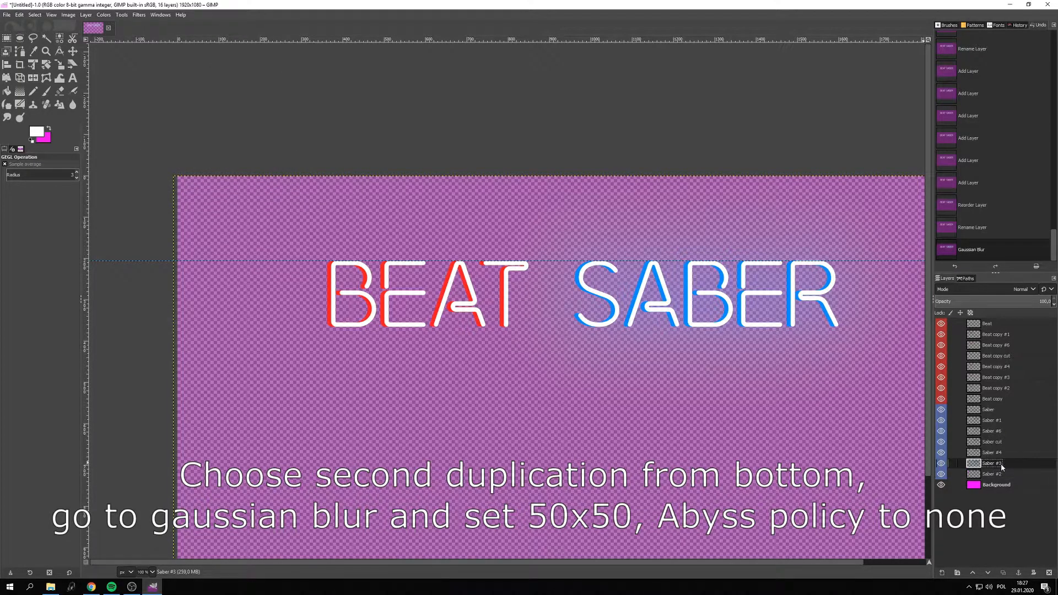
pyautogui.rightClick(1002, 467)
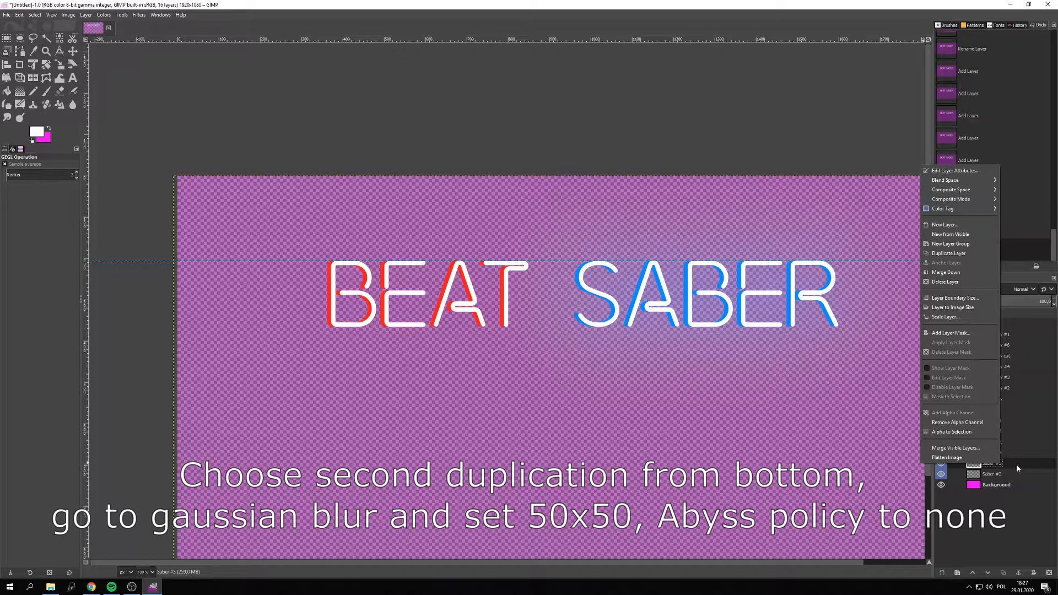
pyautogui.press('Escape')
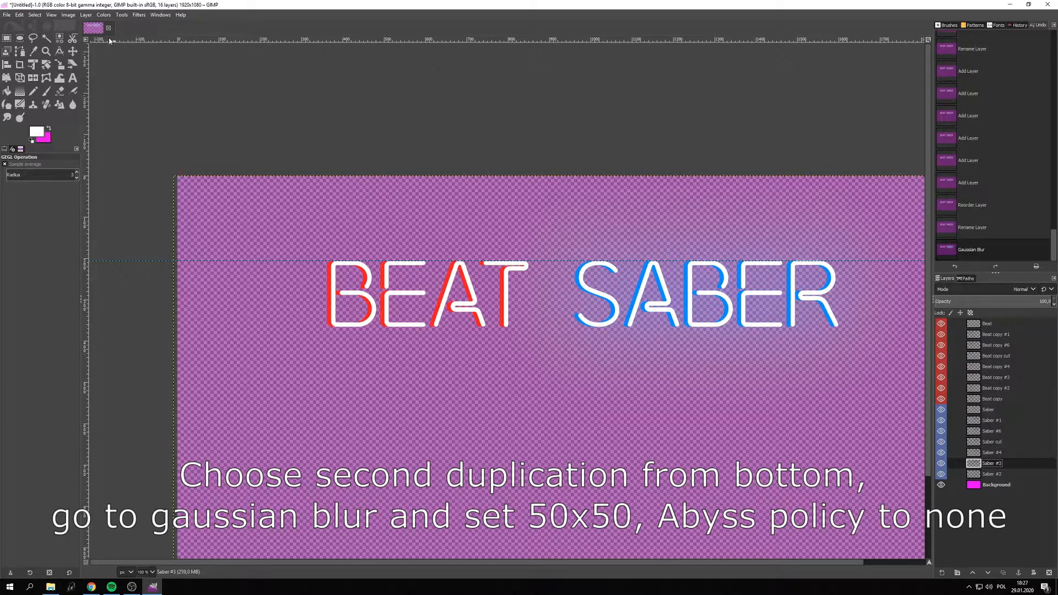
pyautogui.click(138, 15)
pyautogui.moveTo(157, 71)
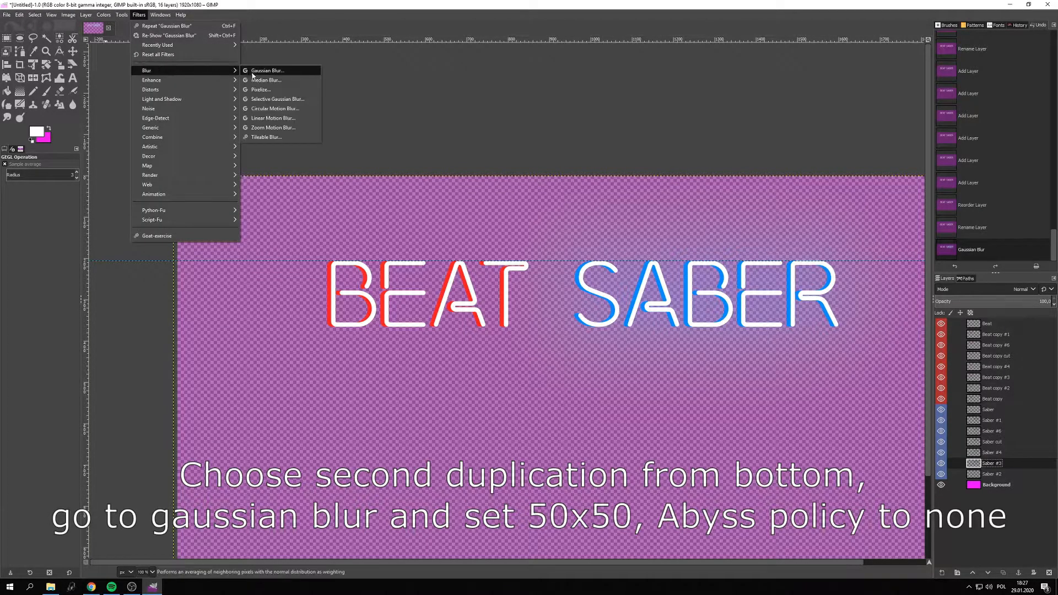
pyautogui.click(259, 71)
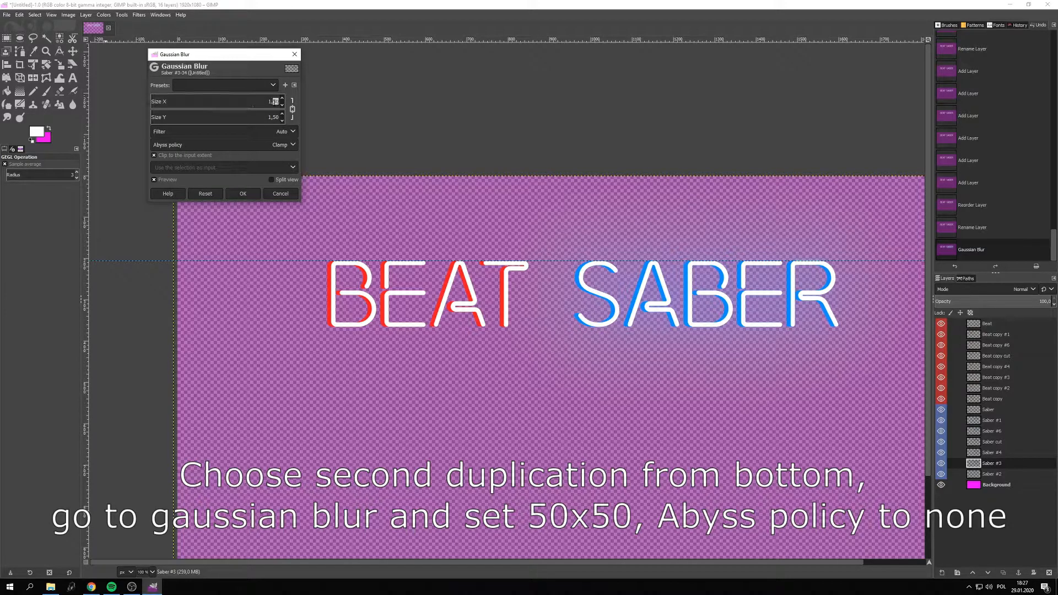
pyautogui.write('50')
pyautogui.click(271, 116)
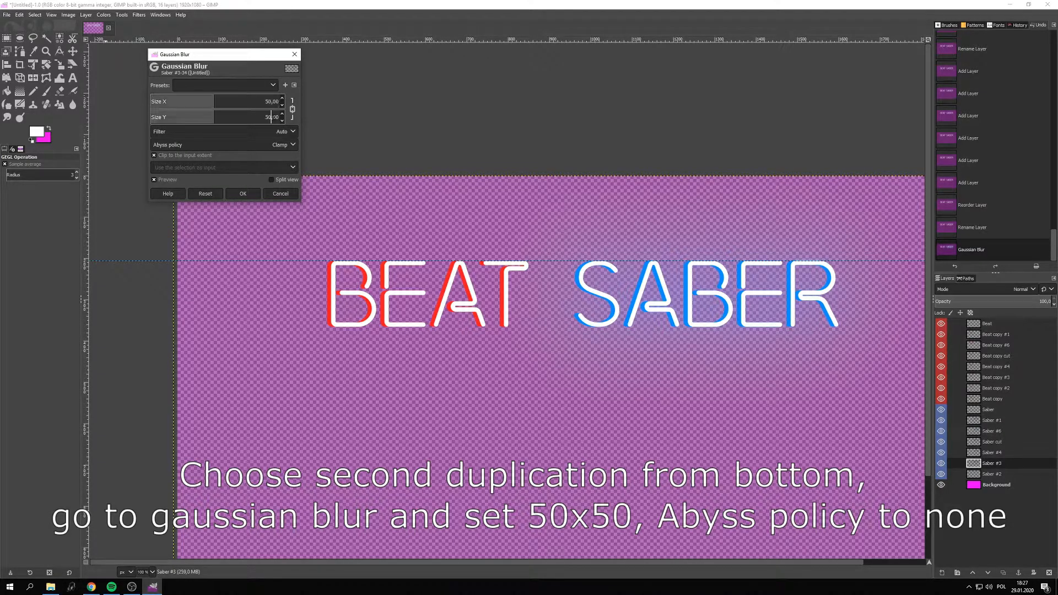
pyautogui.click(254, 146)
pyautogui.click(177, 159)
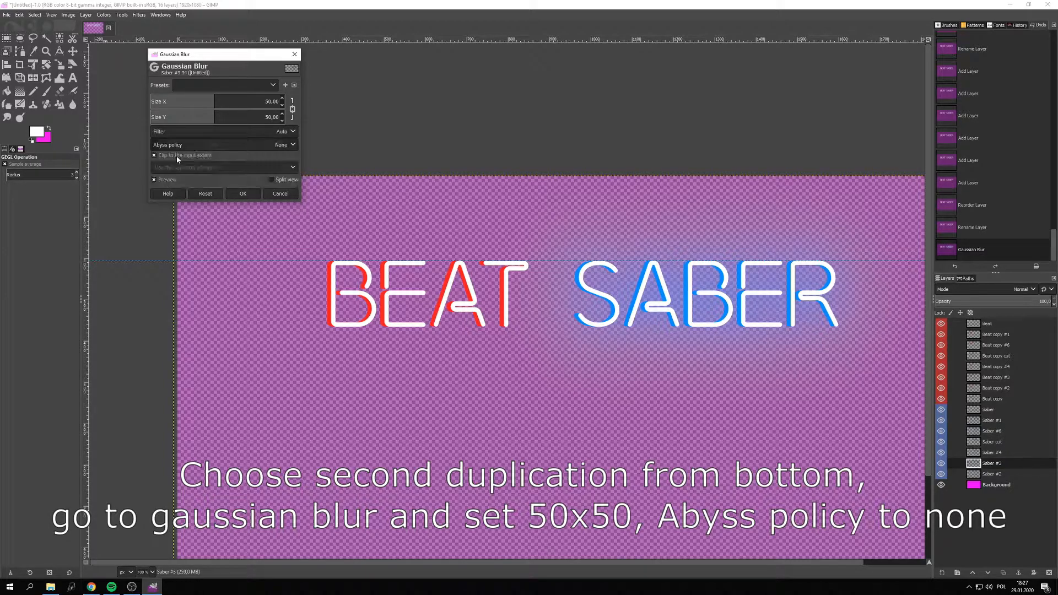
pyautogui.click(243, 194)
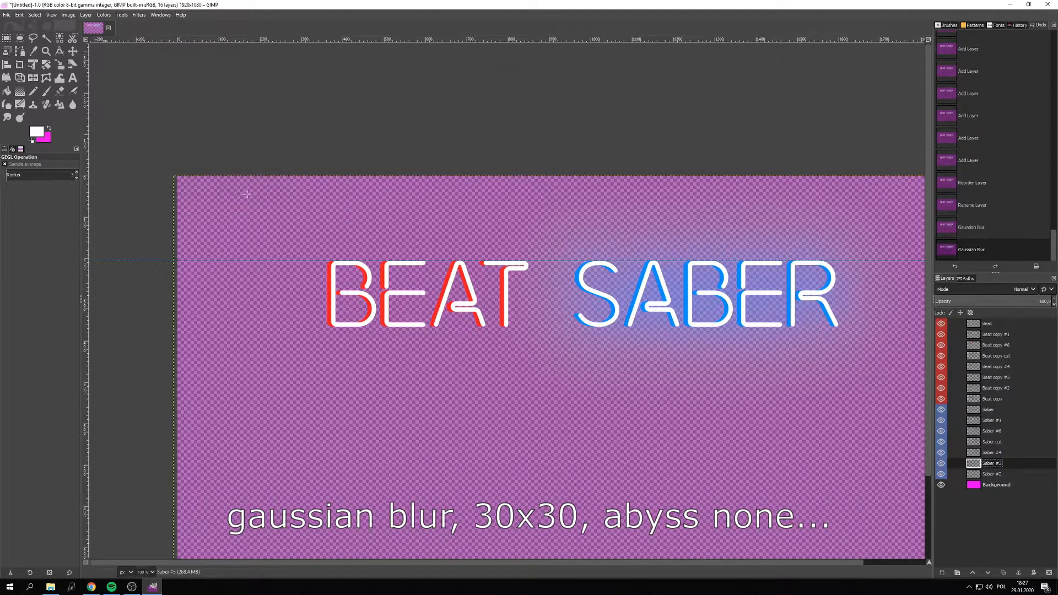
# Set up a Gaussian Blur for the Saber #4 layer with Size X and Y of 30 and the abyss policy set to None
pyautogui.click(991, 452)
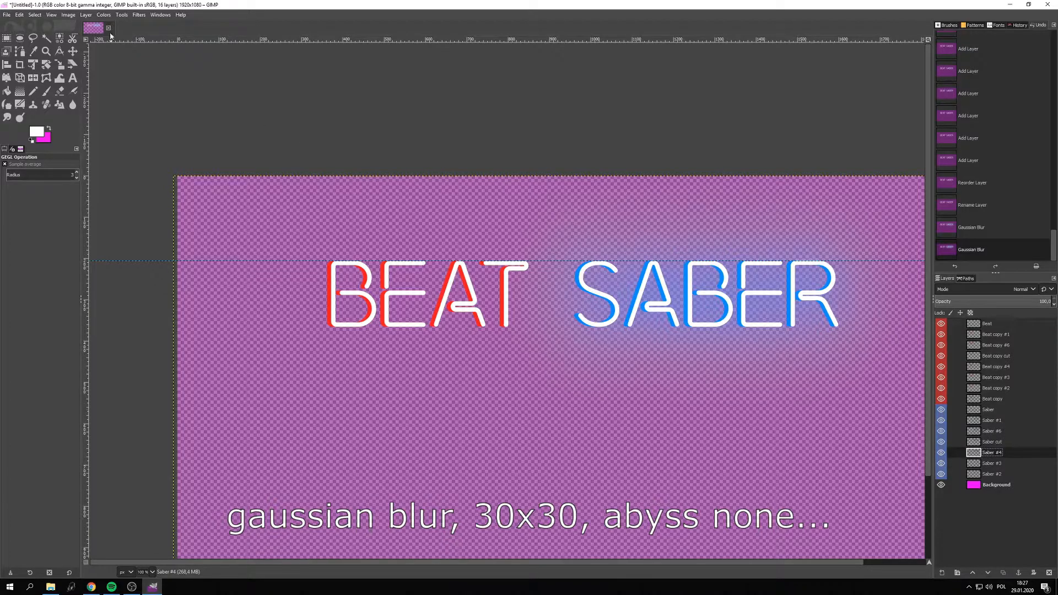
pyautogui.click(139, 14)
pyautogui.moveTo(158, 70)
pyautogui.click(264, 80)
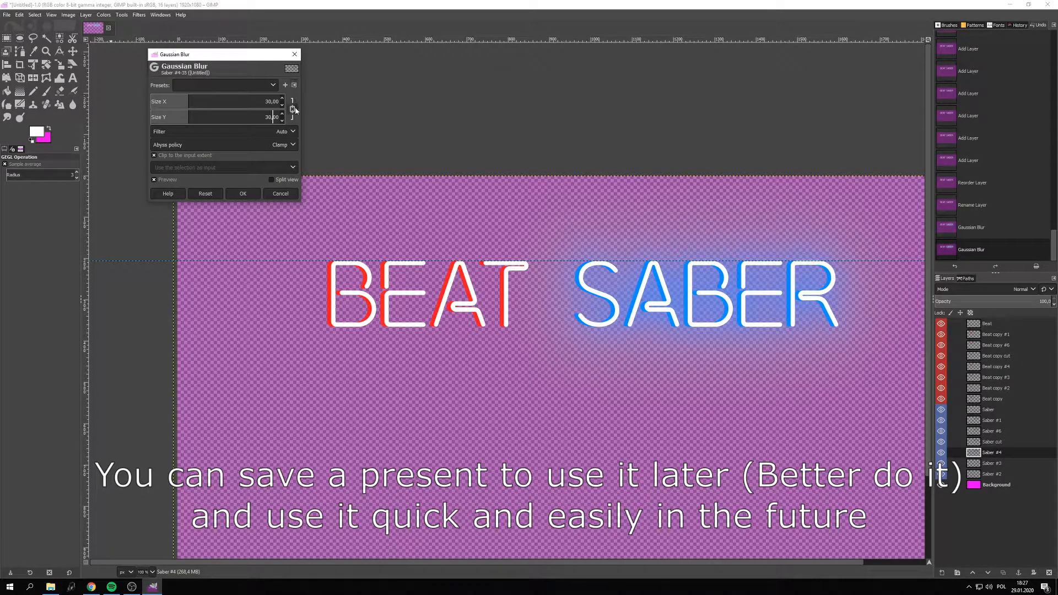
pyautogui.click(211, 145)
pyautogui.click(211, 157)
# Save the blur settings as the preset Third Blur, test reloading it after altering the size, and apply the blur to Saber #4
pyautogui.click(285, 86)
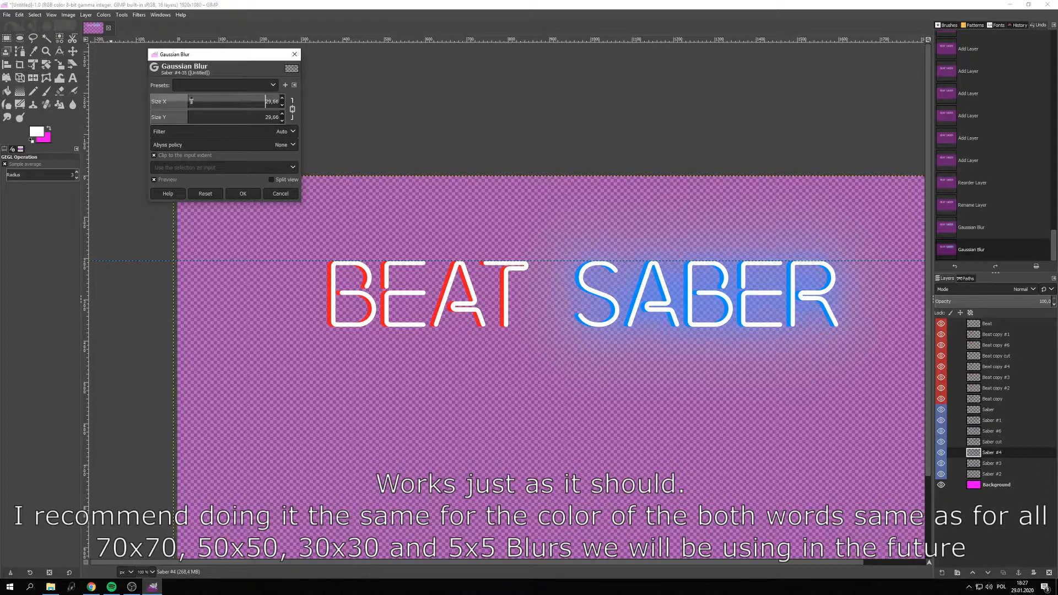
pyautogui.moveTo(243, 102); pyautogui.dragTo(262, 93)
pyautogui.click(261, 88)
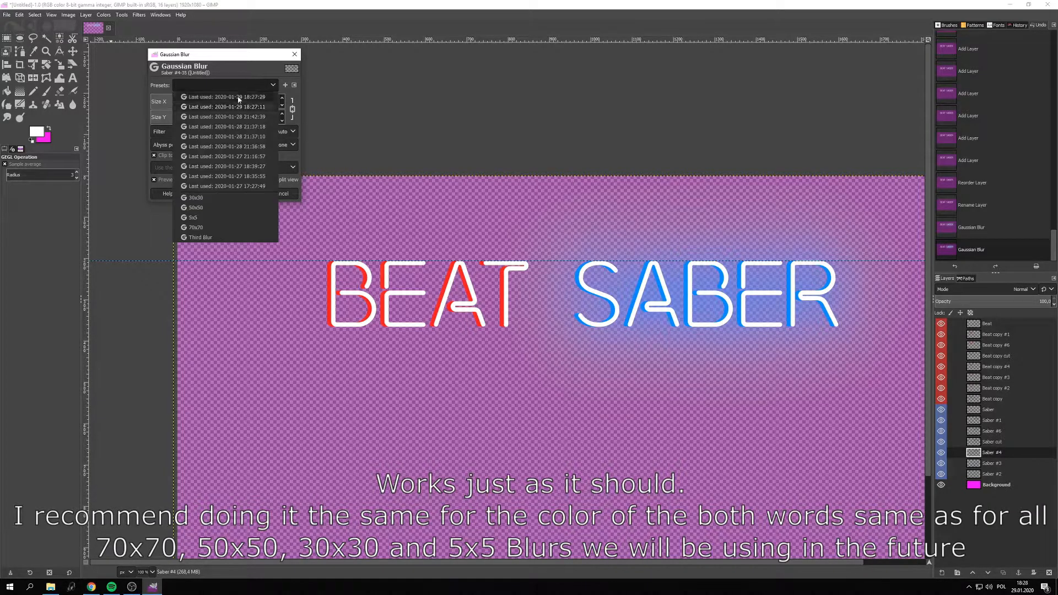
pyautogui.click(200, 237)
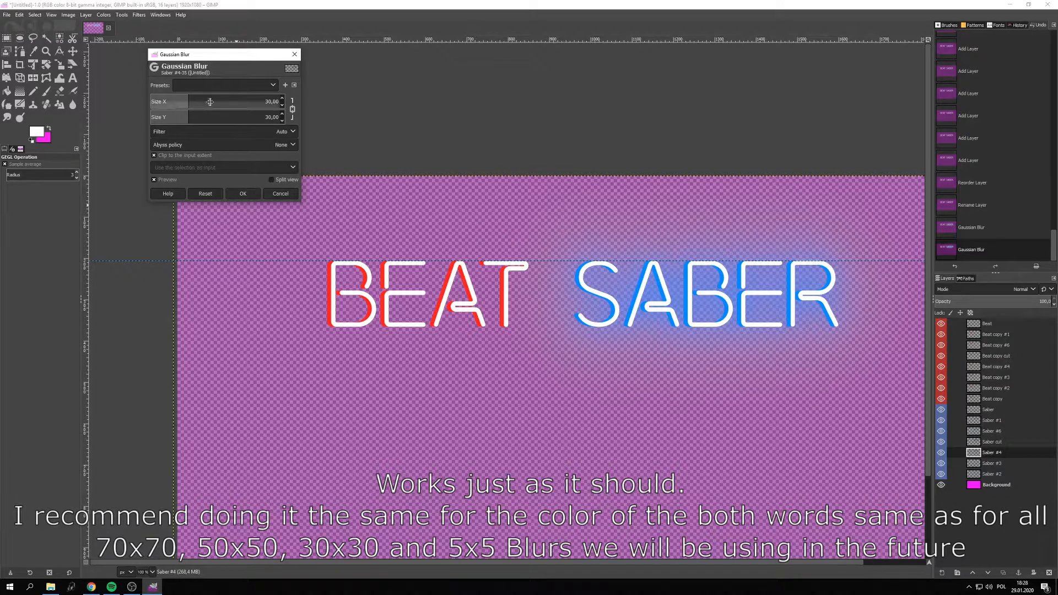
pyautogui.click(243, 193)
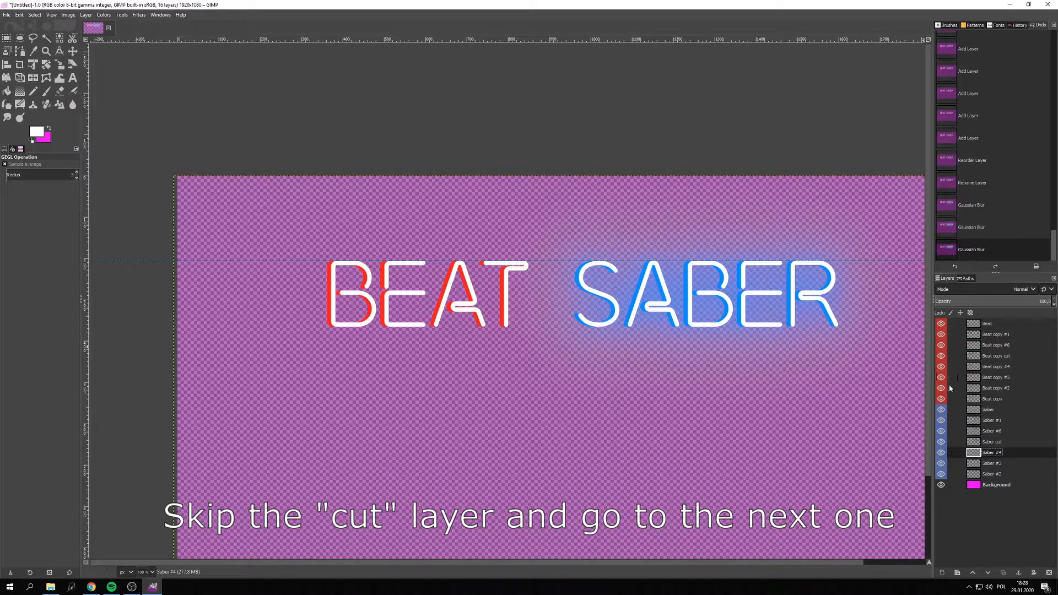
# Apply a Gaussian Blur with Size X and Y of 5 to the Saber #6 layer, skipping the Saber cut layer
pyautogui.click(997, 433)
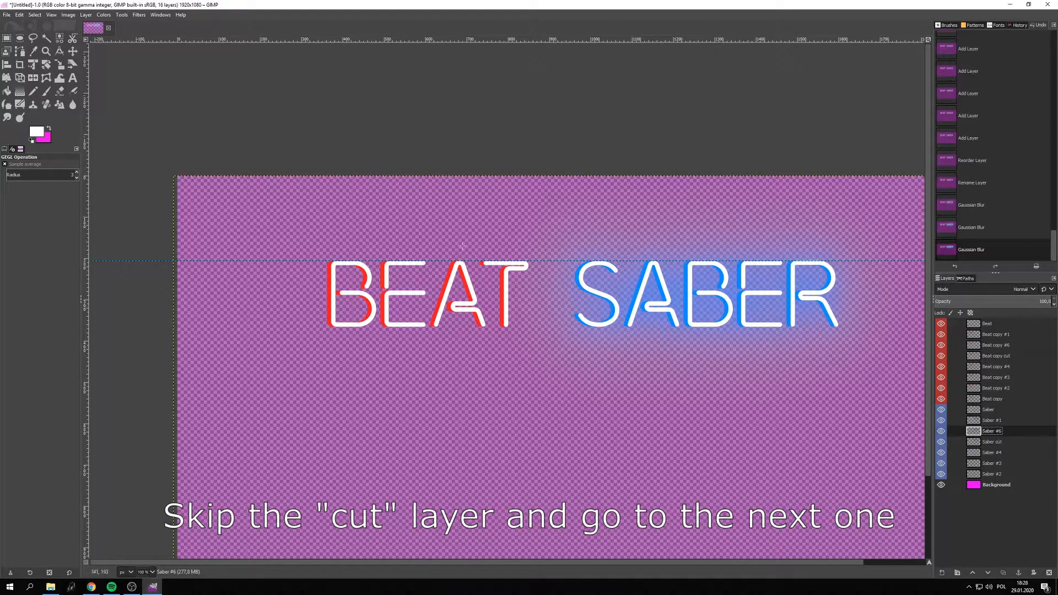
pyautogui.click(122, 15)
pyautogui.moveTo(146, 72)
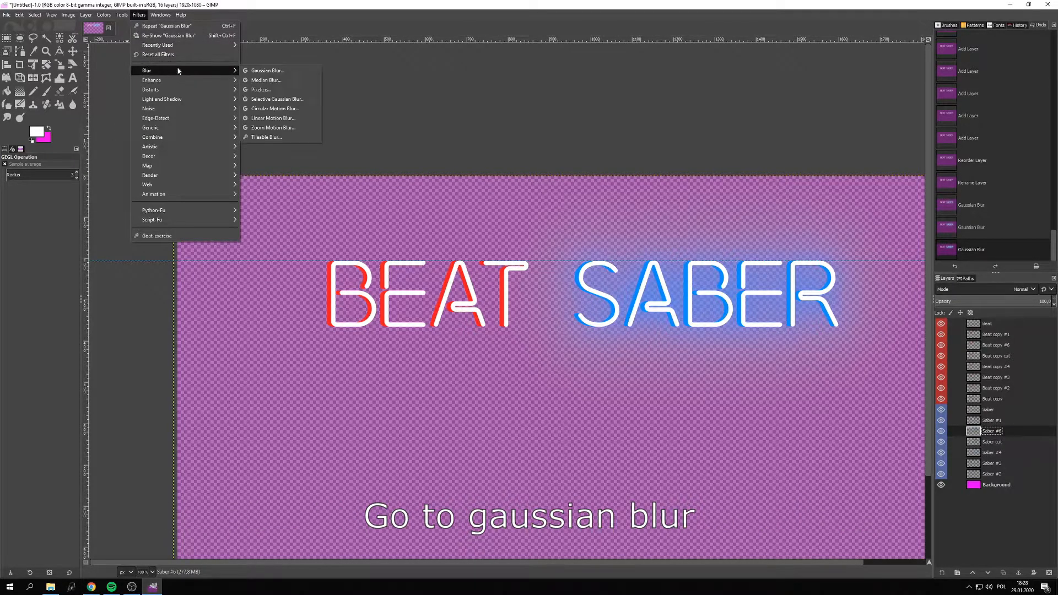
pyautogui.click(263, 76)
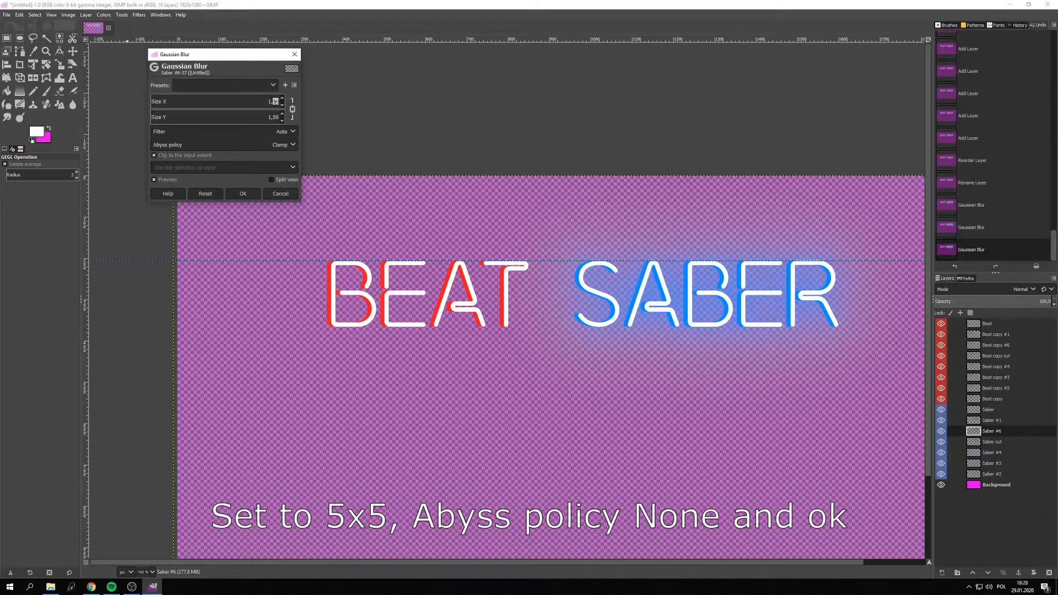
pyautogui.write('5')
pyautogui.click(243, 193)
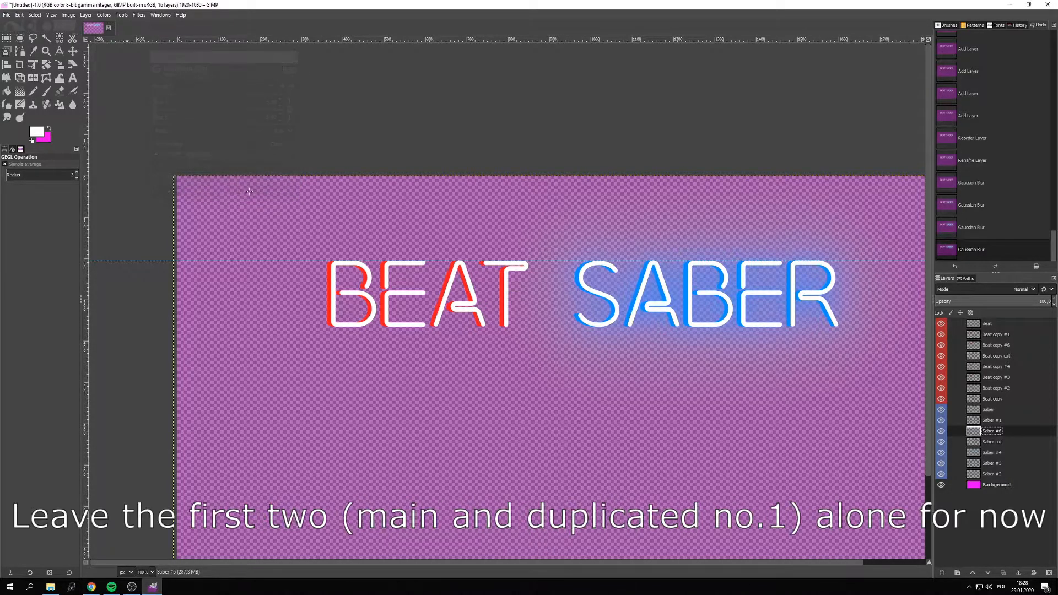
# Apply a Gaussian Blur to the Beat copy #2 layer using the saved 70x70 preset
pyautogui.click(1008, 386)
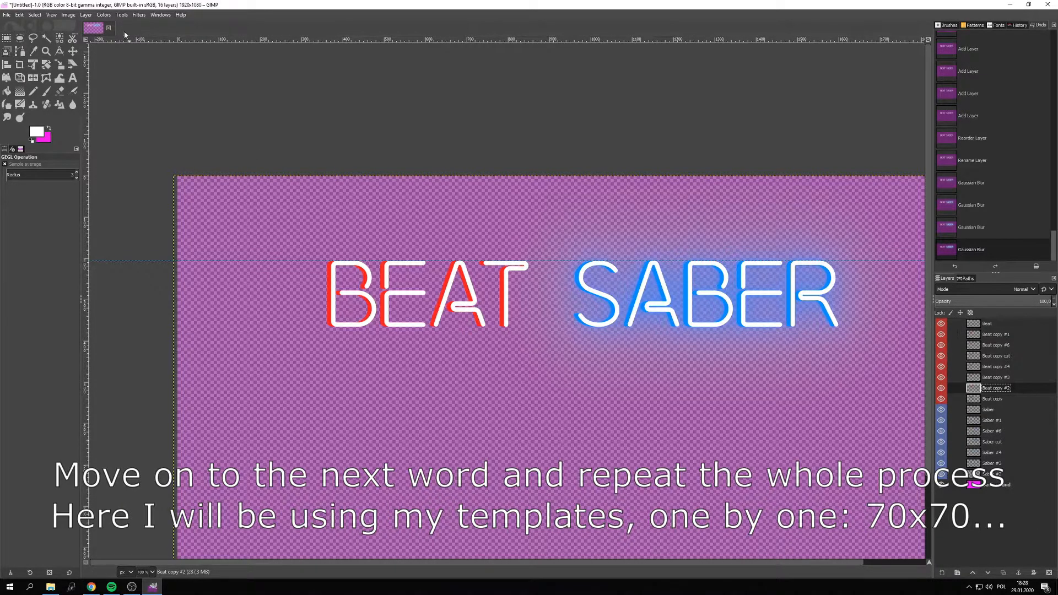
pyautogui.click(138, 15)
pyautogui.moveTo(160, 71)
pyautogui.click(264, 82)
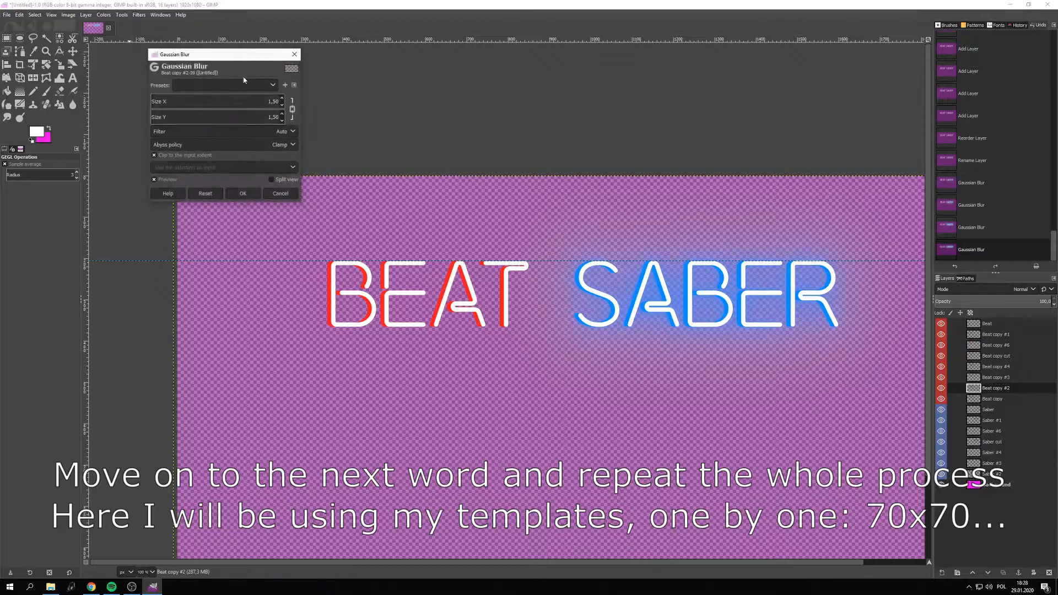
pyautogui.click(206, 85)
pyautogui.click(204, 227)
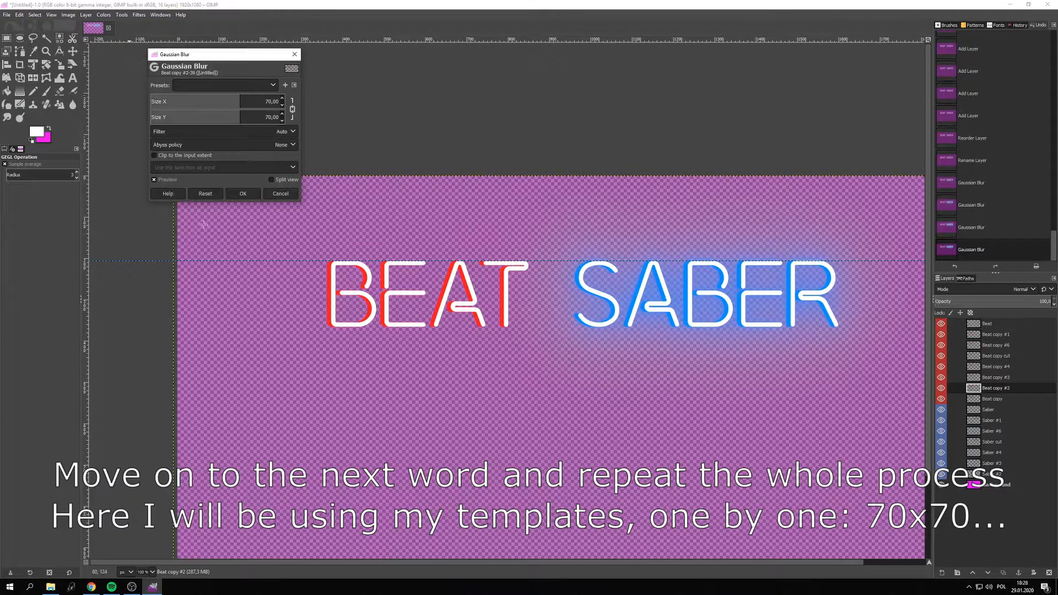
pyautogui.click(243, 193)
# Apply a Gaussian Blur to the Beat copy #3 layer using the saved 50x50 preset
pyautogui.press('pageup')
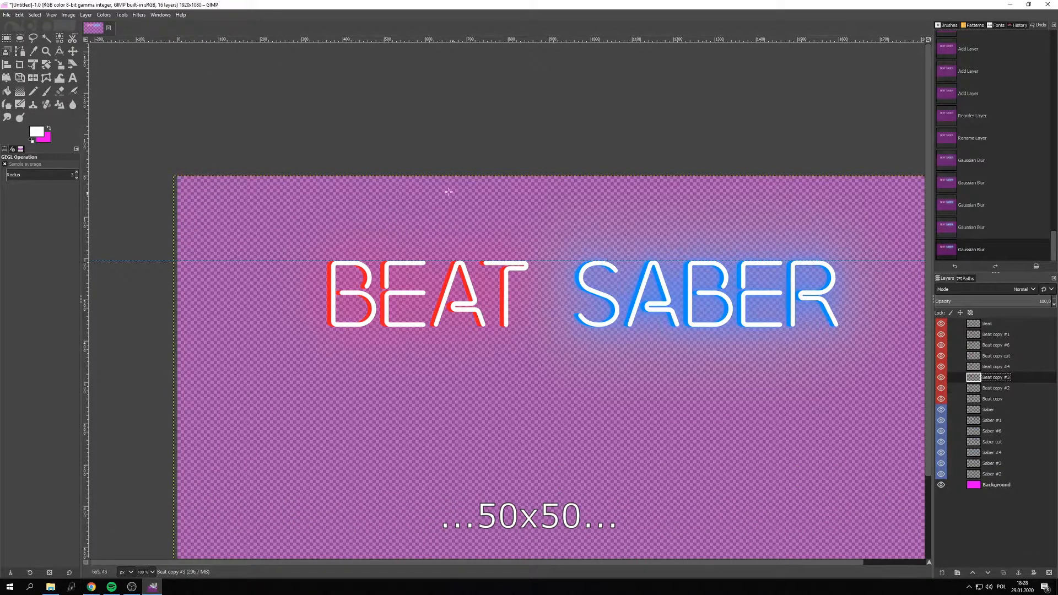
pyautogui.click(139, 15)
pyautogui.moveTo(160, 70)
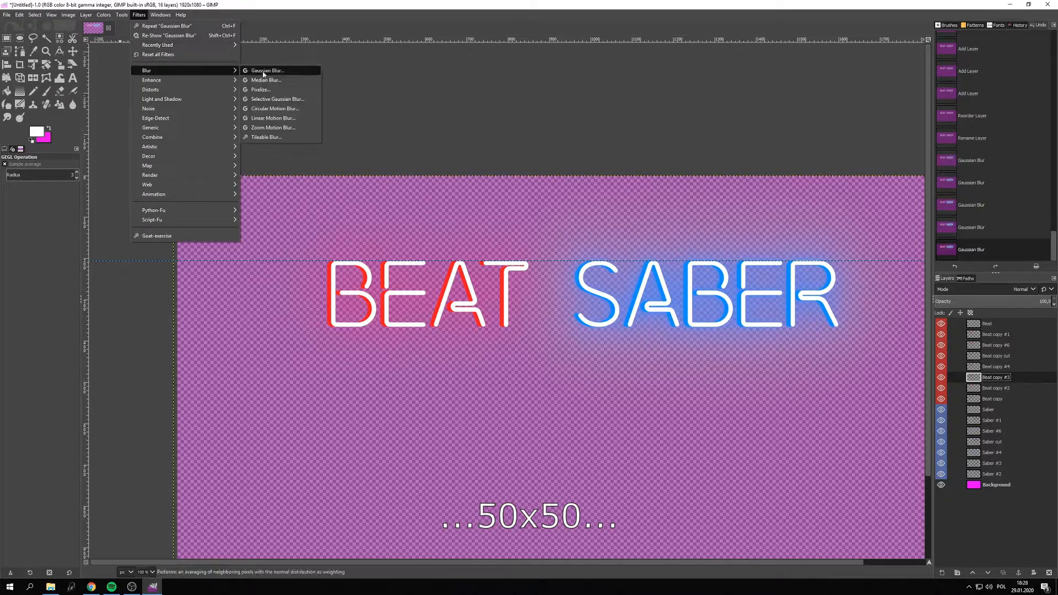
pyautogui.click(265, 83)
pyautogui.click(207, 85)
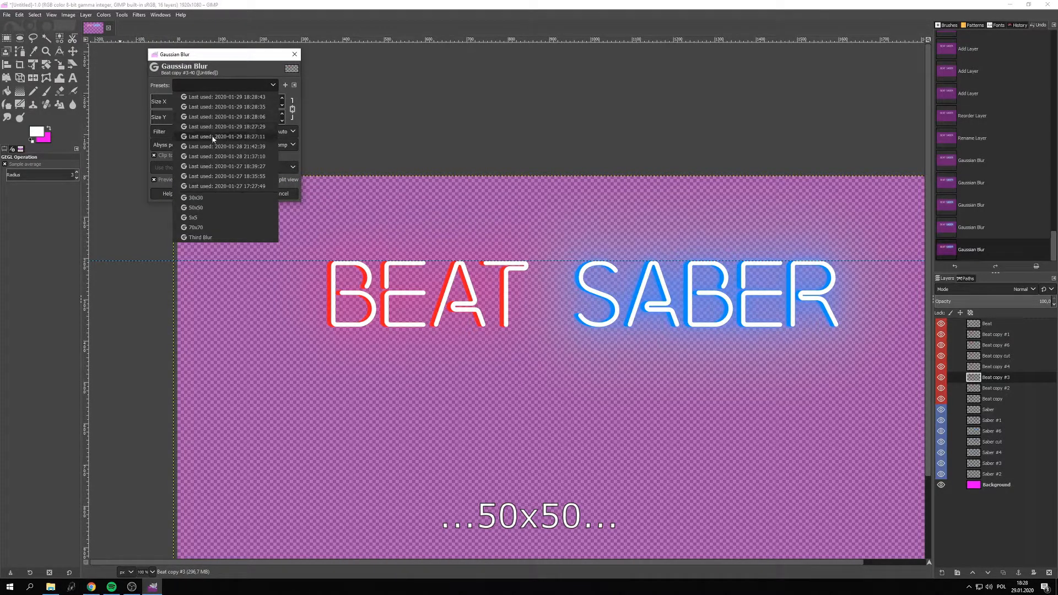
pyautogui.click(206, 208)
pyautogui.click(243, 193)
# Apply a Gaussian Blur to the Beat copy #4 layer using the saved 30x30 preset
pyautogui.click(995, 367)
pyautogui.click(138, 15)
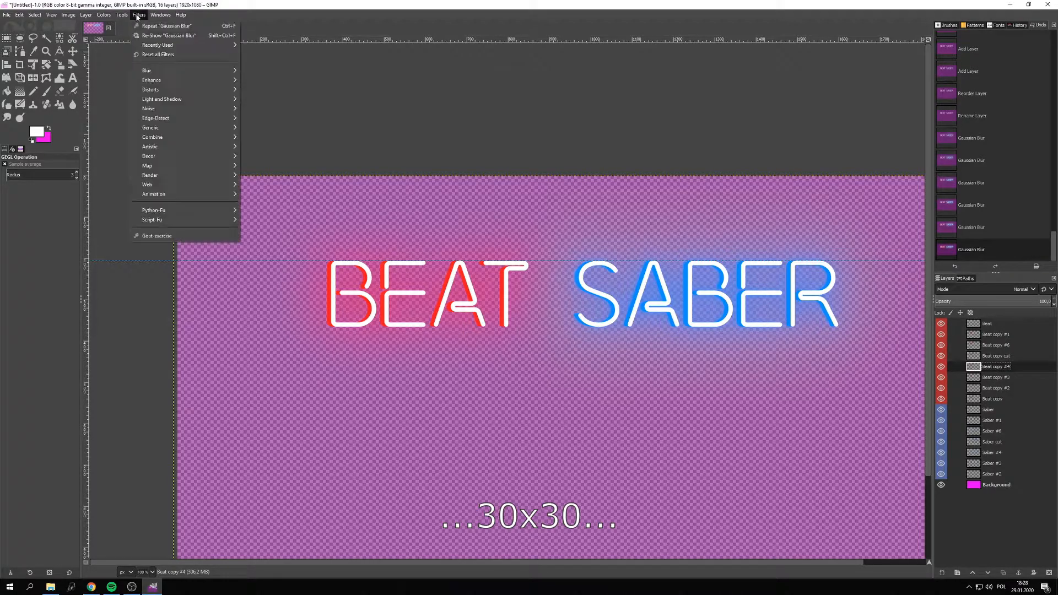
pyautogui.moveTo(181, 70)
pyautogui.click(264, 80)
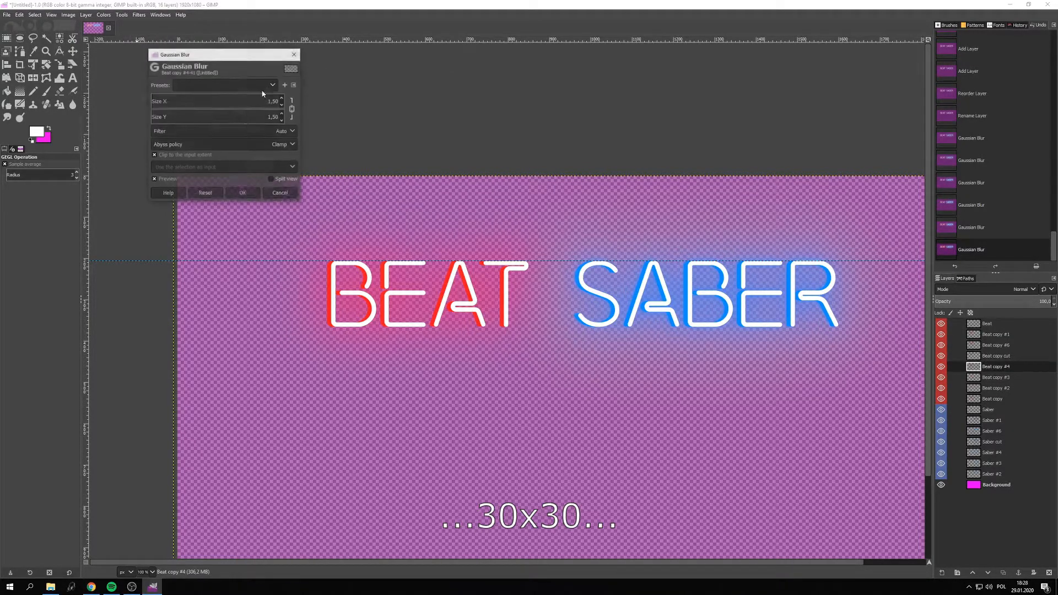
pyautogui.click(221, 85)
pyautogui.click(204, 199)
pyautogui.click(250, 198)
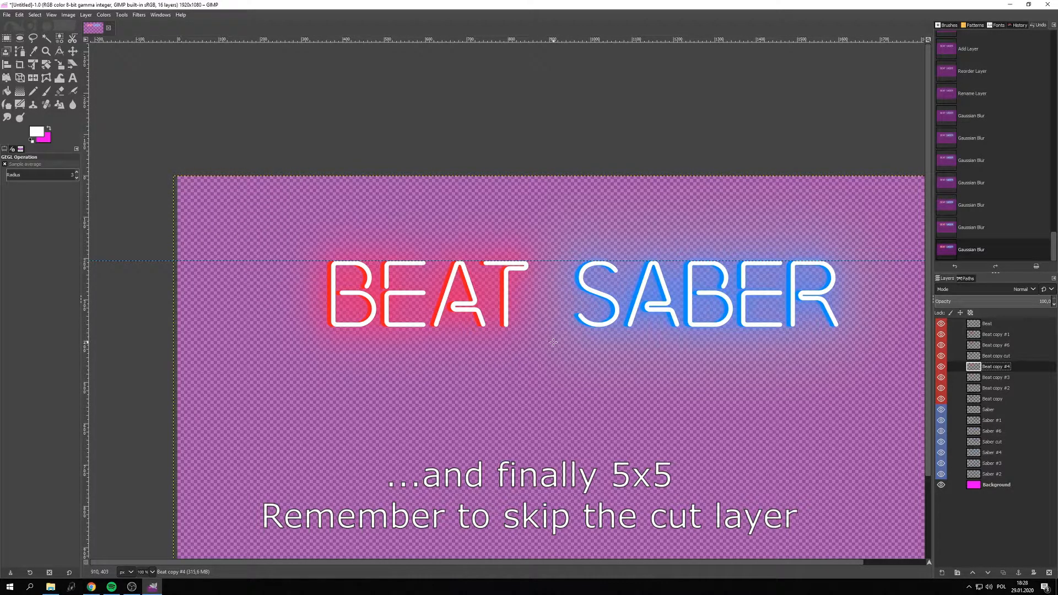
# Apply a Gaussian Blur to the Beat copy #6 layer using the saved 5x5 preset, skipping the Beat copy cut layer
pyautogui.click(995, 345)
pyautogui.click(139, 15)
pyautogui.moveTo(157, 65)
pyautogui.click(269, 69)
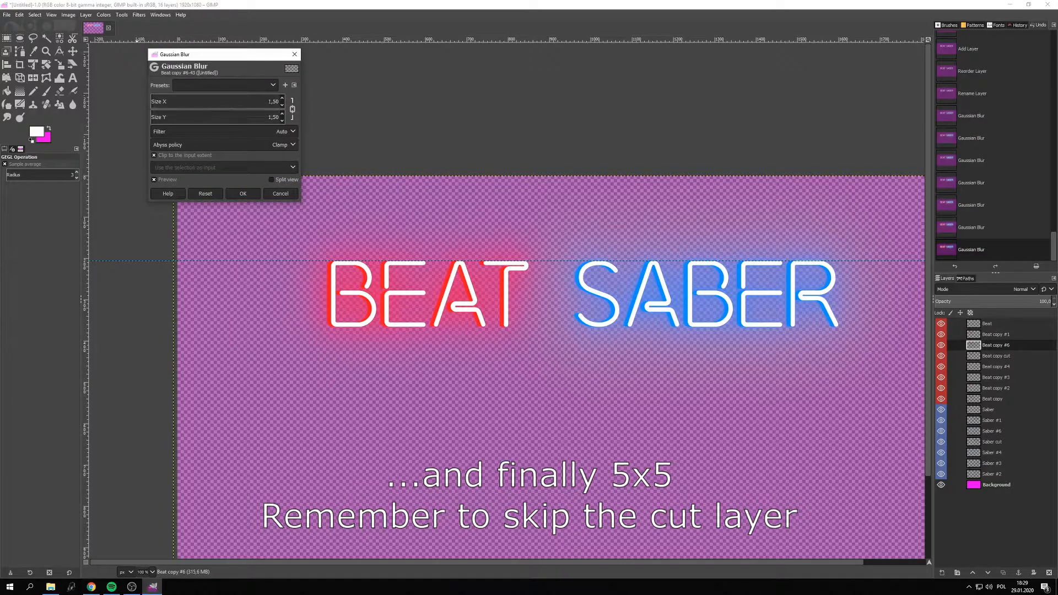
pyautogui.click(208, 85)
pyautogui.click(193, 217)
pyautogui.click(254, 193)
# Reorder the layers so Beat copy cut sits directly above Beat and Saber cut directly above Saber
pyautogui.click(996, 334)
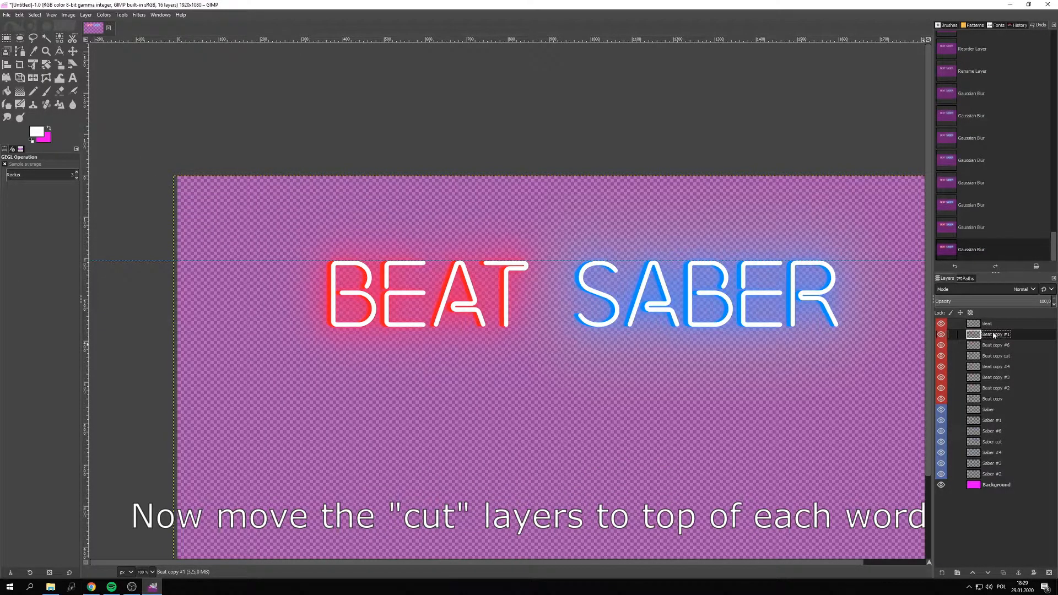
pyautogui.moveTo(994, 357); pyautogui.dragTo(991, 325)
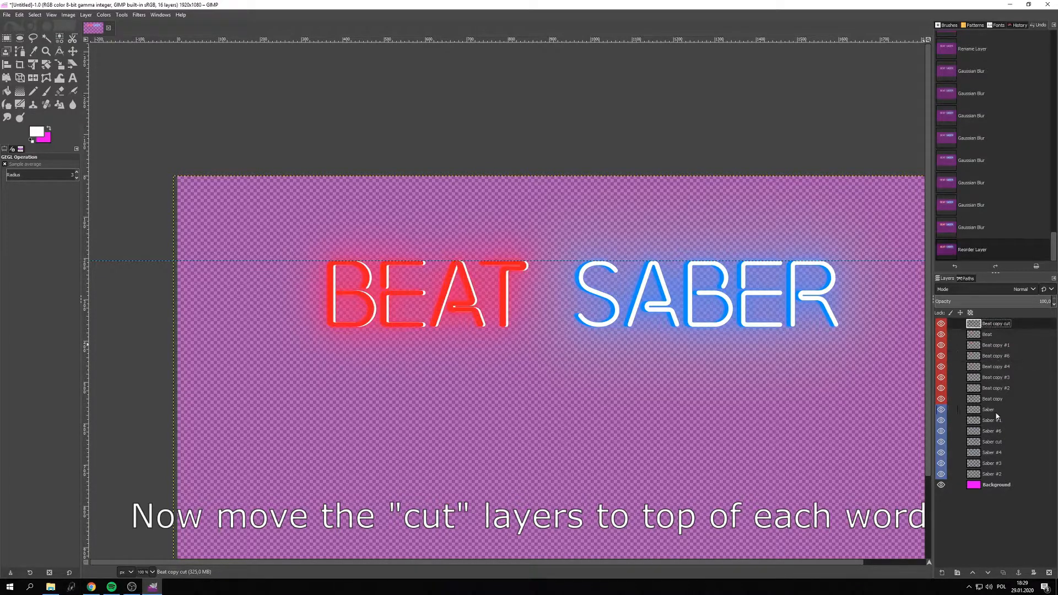
pyautogui.moveTo(994, 446); pyautogui.dragTo(995, 411)
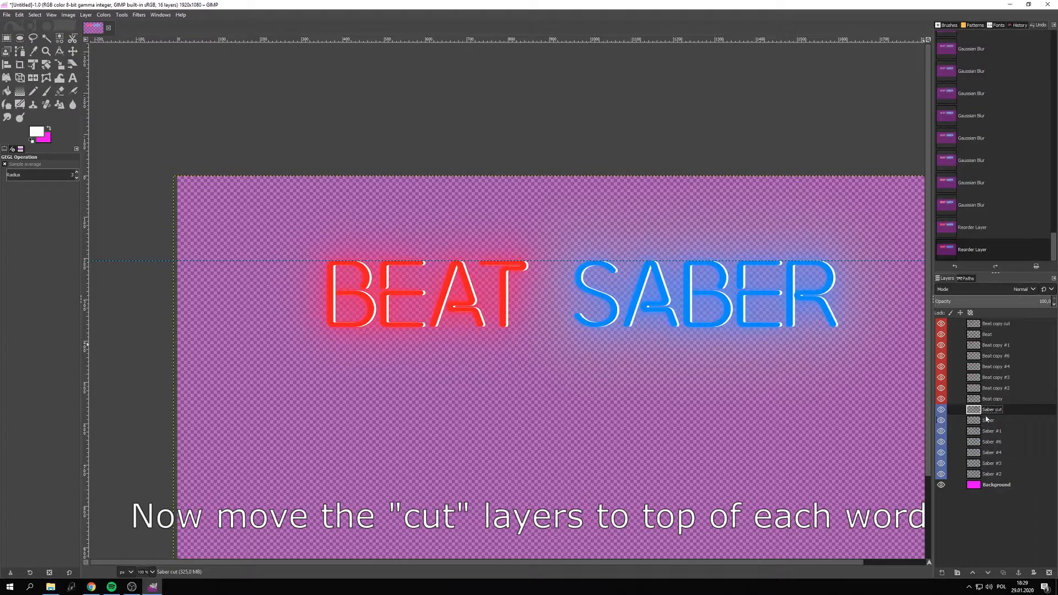
# Shift the Beat copy cut and Saber cut lettering slightly to the right of the white letters with the Move tool
pyautogui.keyDown('ctrl'); pyautogui.scroll(4, 358, 272); pyautogui.keyUp('ctrl')
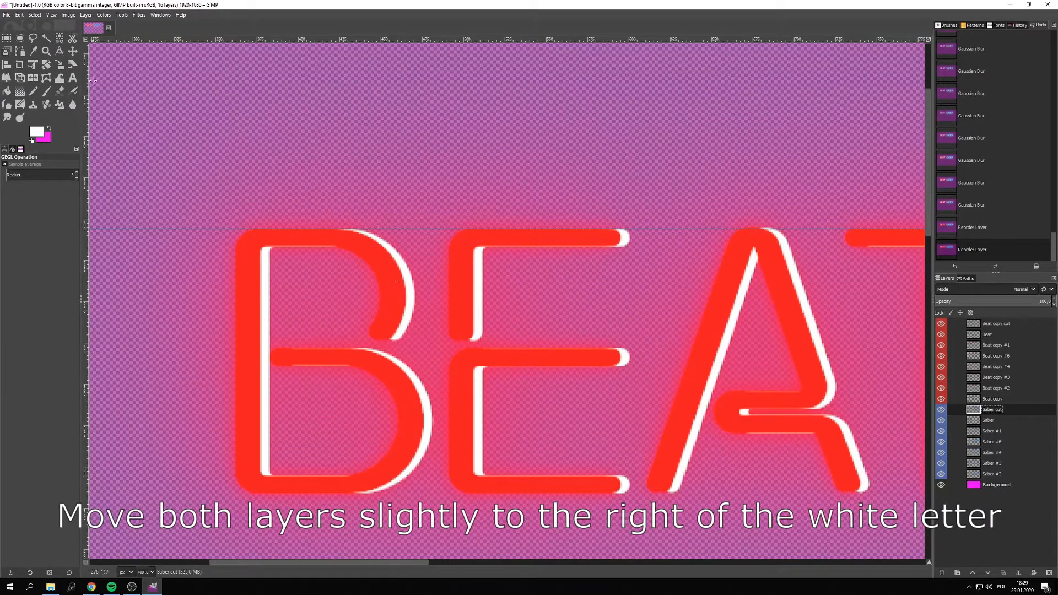
pyautogui.click(73, 51)
pyautogui.keyDown('ctrl'); pyautogui.scroll(3, 378, 293); pyautogui.keyUp('ctrl')
pyautogui.moveTo(361, 286); pyautogui.dragTo(423, 290)
pyautogui.scroll(-5, 342, 271)
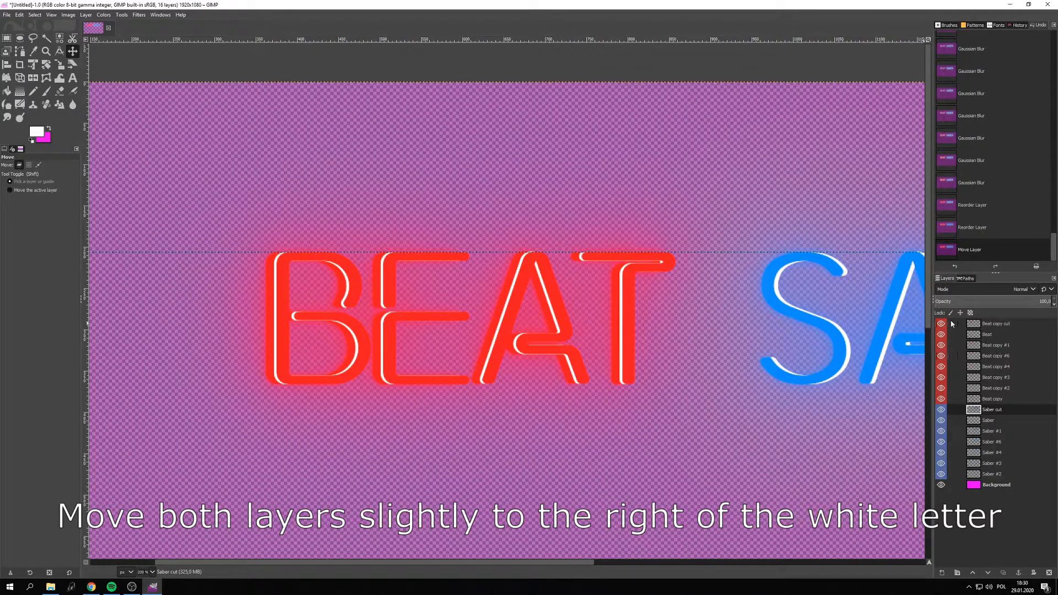
pyautogui.scroll(5, 876, 310)
pyautogui.moveTo(628, 113); pyautogui.dragTo(689, 114)
pyautogui.scroll(-5, 790, 189)
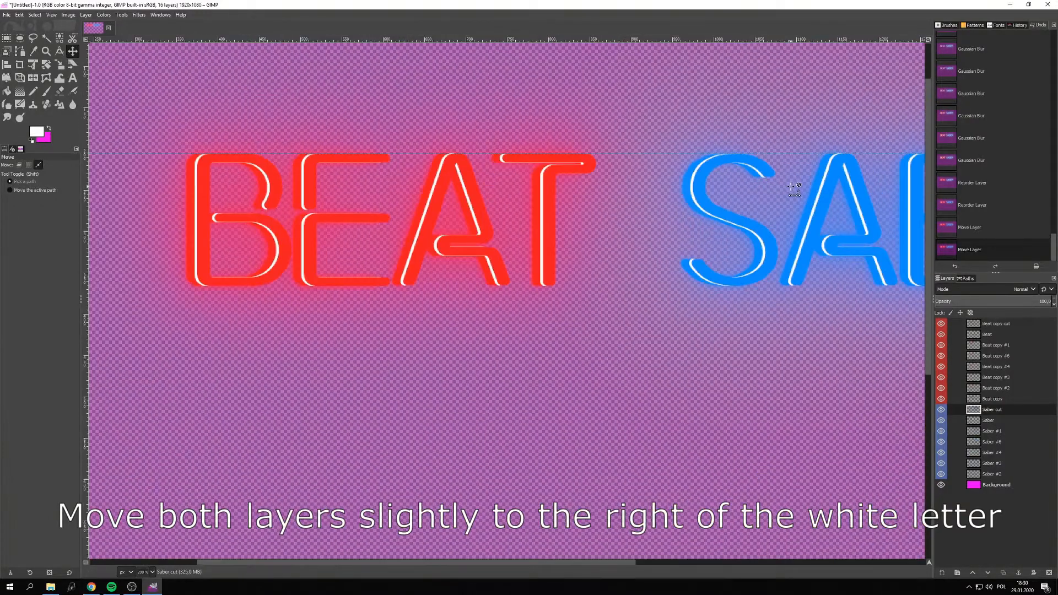
# Move the Beat copy cut layer directly beneath Beat copy #6 and the Saber cut layer directly beneath Saber #6
pyautogui.moveTo(986, 323); pyautogui.dragTo(988, 359)
pyautogui.moveTo(995, 411); pyautogui.dragTo(995, 442)
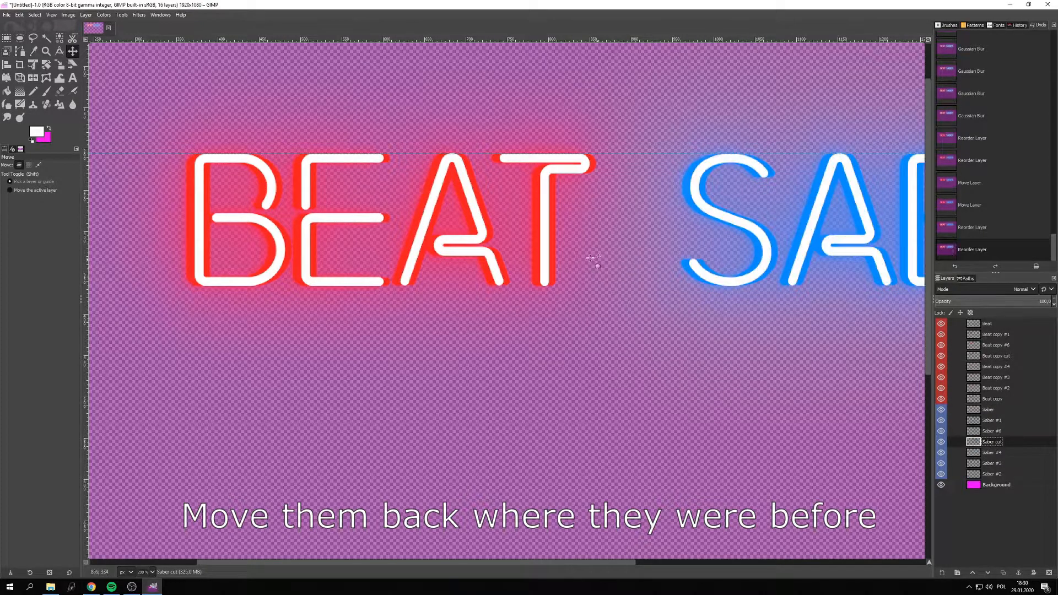
# Set up the Eraser on the Saber cut layer with the Pixel brush at size 26
pyautogui.scroll(3, 608, 263)
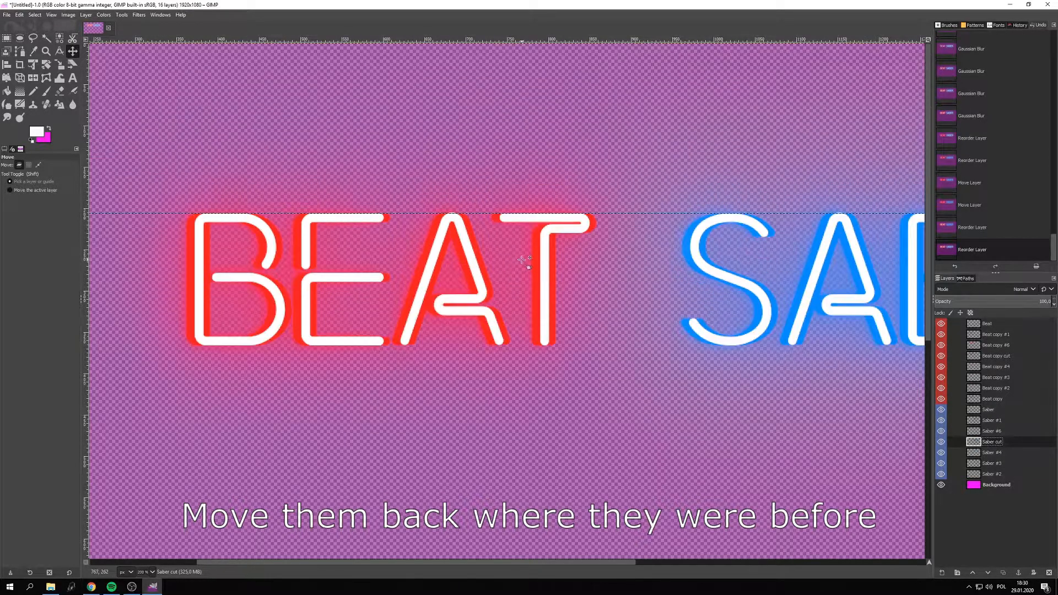
pyautogui.click(998, 432)
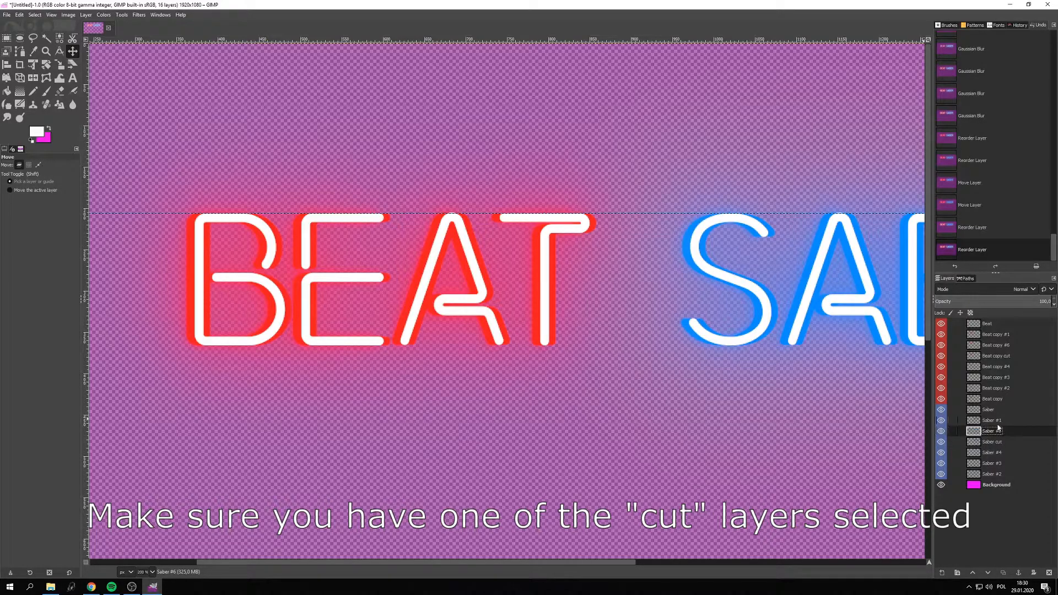
pyautogui.click(998, 443)
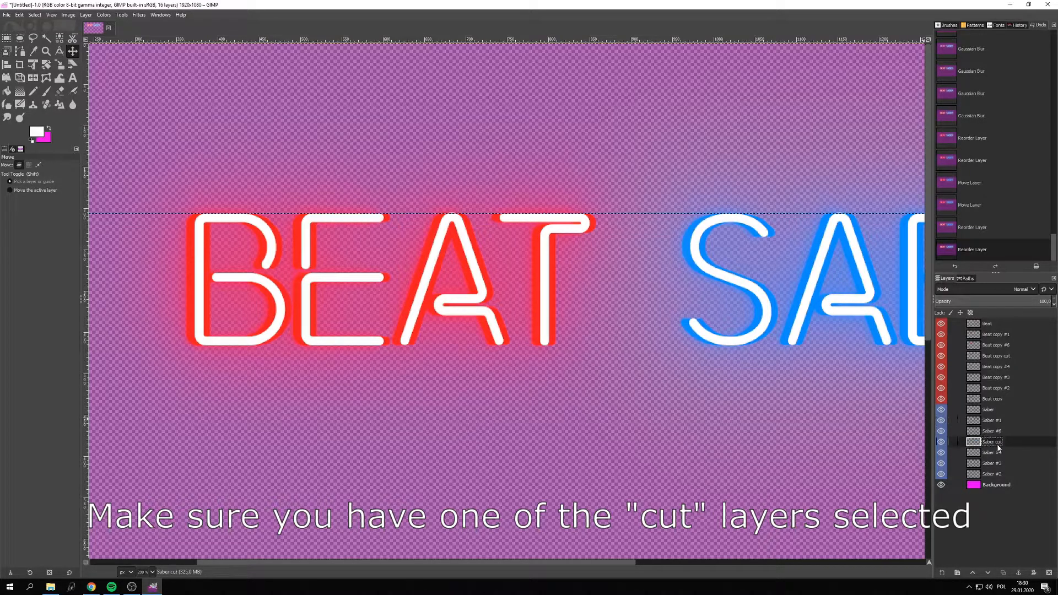
pyautogui.click(59, 91)
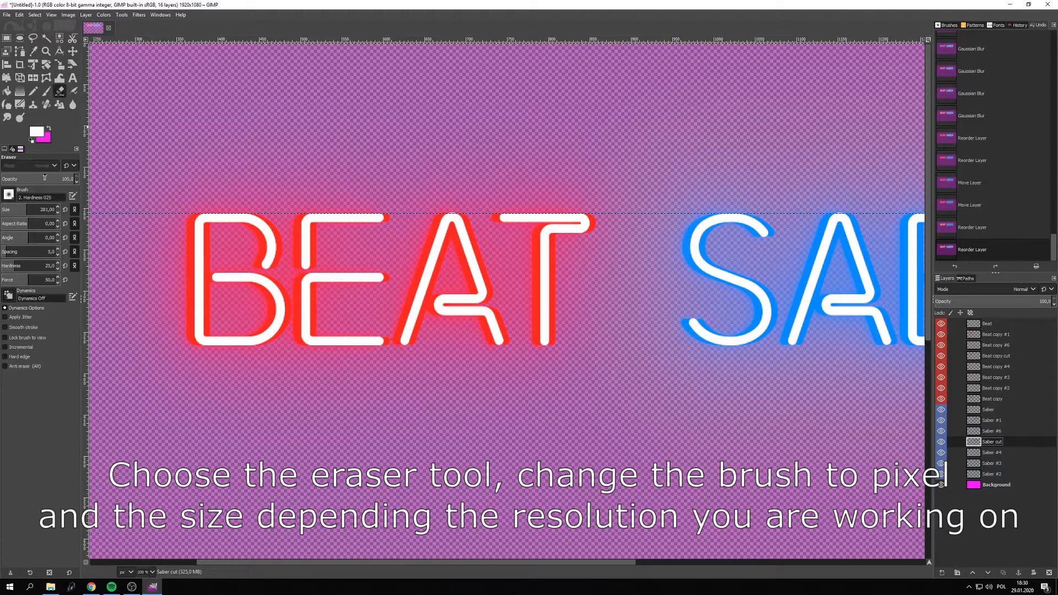
pyautogui.click(9, 194)
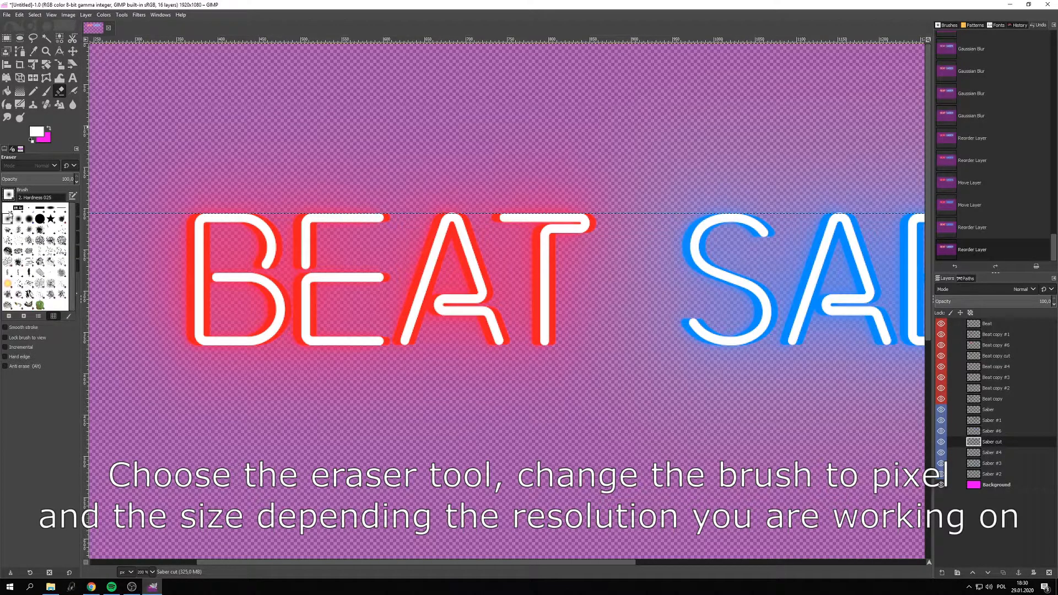
pyautogui.click(19, 208)
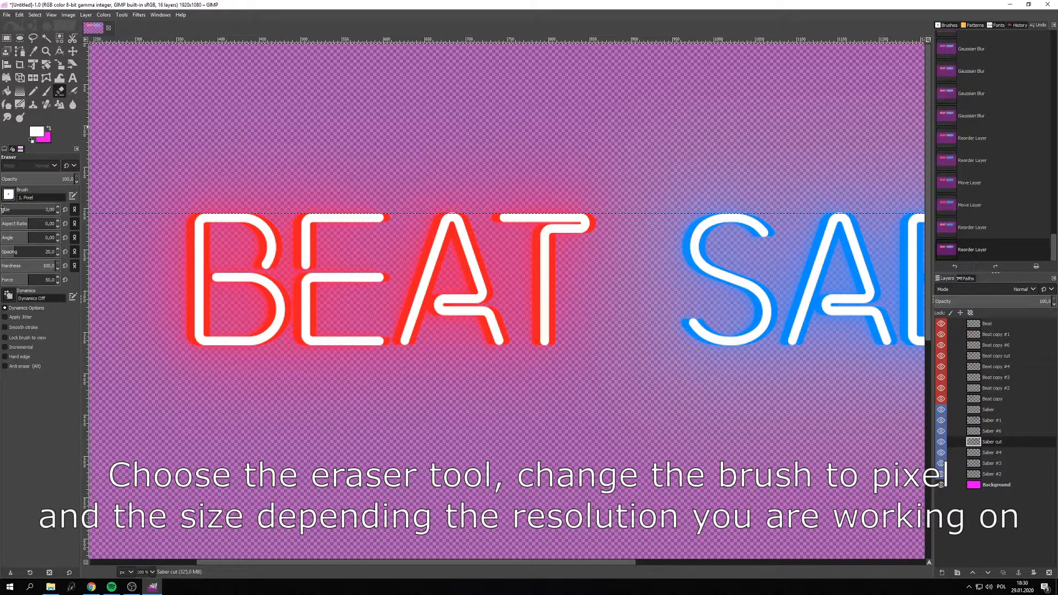
pyautogui.moveTo(5, 209); pyautogui.dragTo(42, 211)
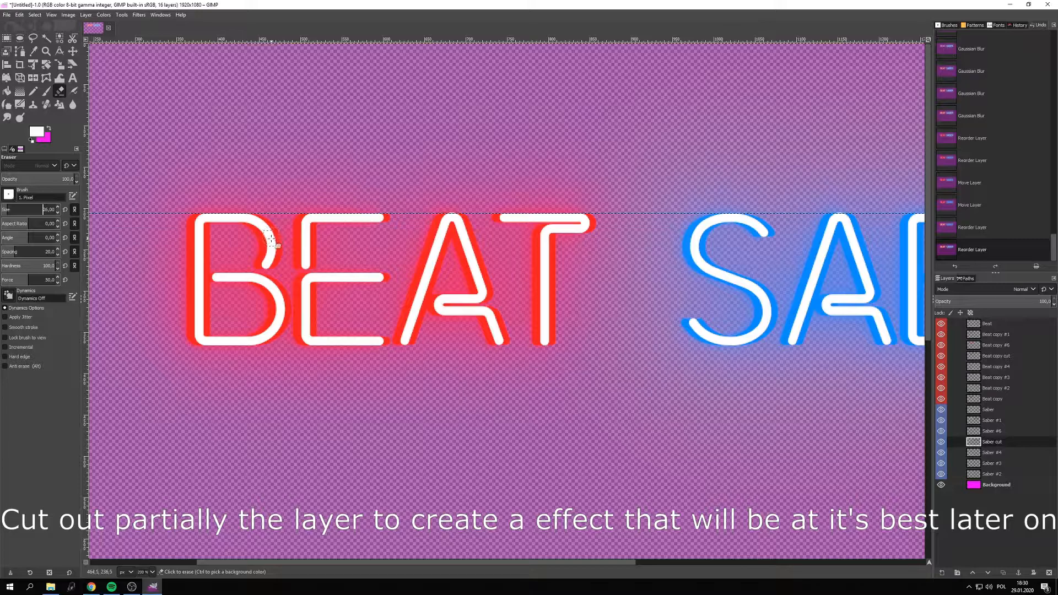
# Erase parts of the blue offset edges around the S and A of the Saber cut layer
pyautogui.scroll(1, 543, 234)
pyautogui.scroll(1, 570, 236)
pyautogui.moveTo(558, 238)
pyautogui.mouseDown()
pyautogui.moveTo(486, 205)
pyautogui.moveTo(465, 207)
pyautogui.moveTo(432, 229)
pyautogui.moveTo(420, 260)
pyautogui.mouseUp()
pyautogui.moveTo(444, 300); pyautogui.dragTo(515, 334)
pyautogui.moveTo(552, 394)
pyautogui.mouseDown()
pyautogui.moveTo(548, 433)
pyautogui.moveTo(511, 445)
pyautogui.moveTo(417, 438)
pyautogui.mouseUp()
pyautogui.moveTo(406, 417)
pyautogui.mouseDown()
pyautogui.moveTo(452, 444)
pyautogui.moveTo(482, 449)
pyautogui.mouseUp()
pyautogui.hscroll(3, 382, 408)
pyautogui.moveTo(414, 426)
pyautogui.mouseDown()
pyautogui.moveTo(458, 310)
pyautogui.moveTo(497, 297)
pyautogui.moveTo(498, 207)
pyautogui.moveTo(513, 213)
pyautogui.moveTo(533, 309)
pyautogui.mouseUp()
pyautogui.moveTo(541, 394)
pyautogui.mouseDown()
pyautogui.moveTo(567, 400)
pyautogui.moveTo(598, 470)
pyautogui.mouseUp()
# Erase the middle of the B's stem edge and parts of its outer curves on the Saber cut layer
pyautogui.hscroll(6, 432, 326)
pyautogui.hscroll(-3, 431, 330)
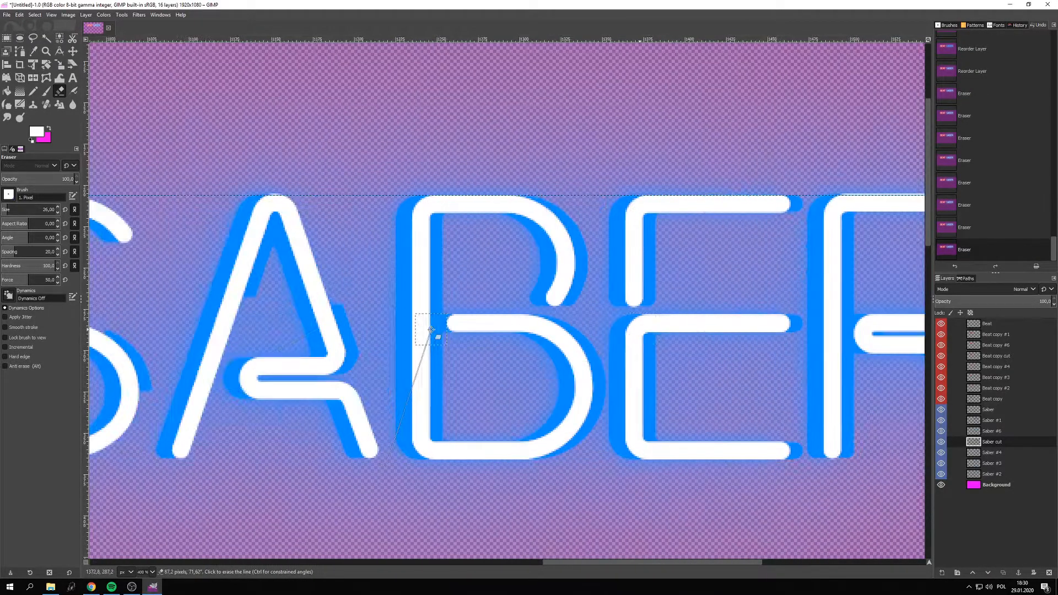
pyautogui.moveTo(439, 255)
pyautogui.mouseDown()
pyautogui.moveTo(438, 389)
pyautogui.moveTo(437, 338)
pyautogui.moveTo(449, 379)
pyautogui.mouseUp()
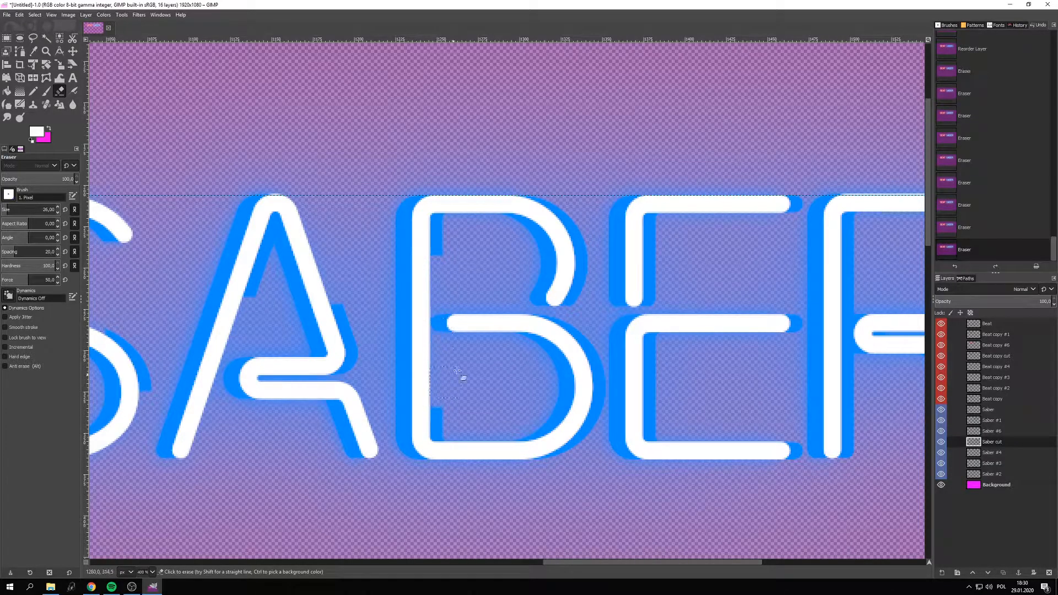
pyautogui.moveTo(517, 201); pyautogui.dragTo(584, 248)
pyautogui.moveTo(571, 337); pyautogui.dragTo(587, 365)
pyautogui.moveTo(577, 443)
pyautogui.mouseDown()
pyautogui.moveTo(550, 460)
pyautogui.moveTo(599, 398)
pyautogui.moveTo(601, 367)
pyautogui.mouseUp()
# Erase the middle of the E's stem edge and the blue ends beyond its arms on Saber cut
pyautogui.hscroll(3, 524, 315)
pyautogui.moveTo(440, 284); pyautogui.dragTo(443, 381)
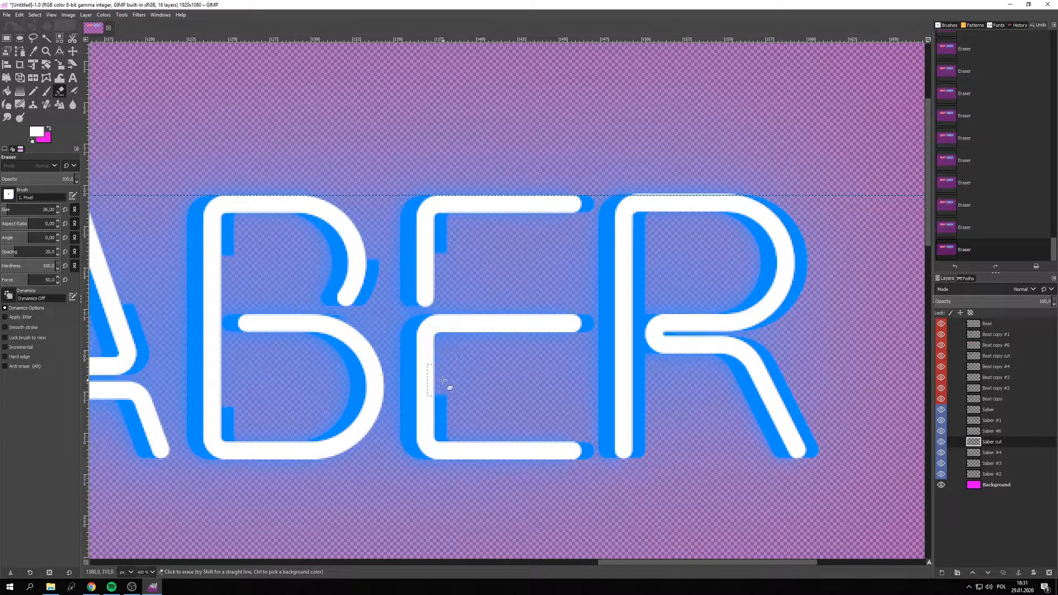
pyautogui.moveTo(583, 200); pyautogui.dragTo(581, 465)
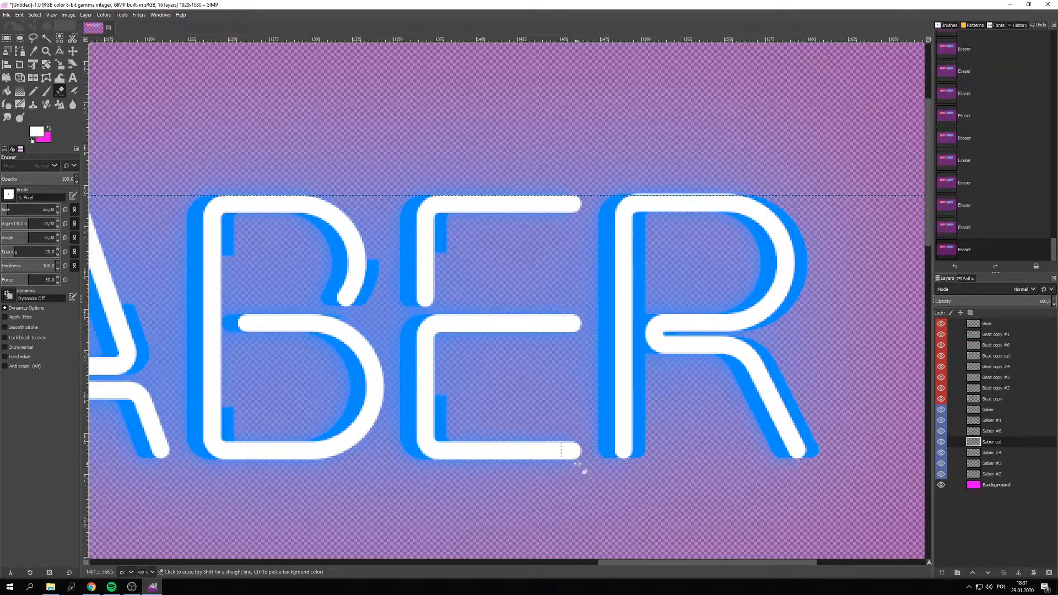
# Erase parts of the blue edges along the stem, bowl and leg of the R on Saber cut
pyautogui.moveTo(641, 424); pyautogui.dragTo(643, 217)
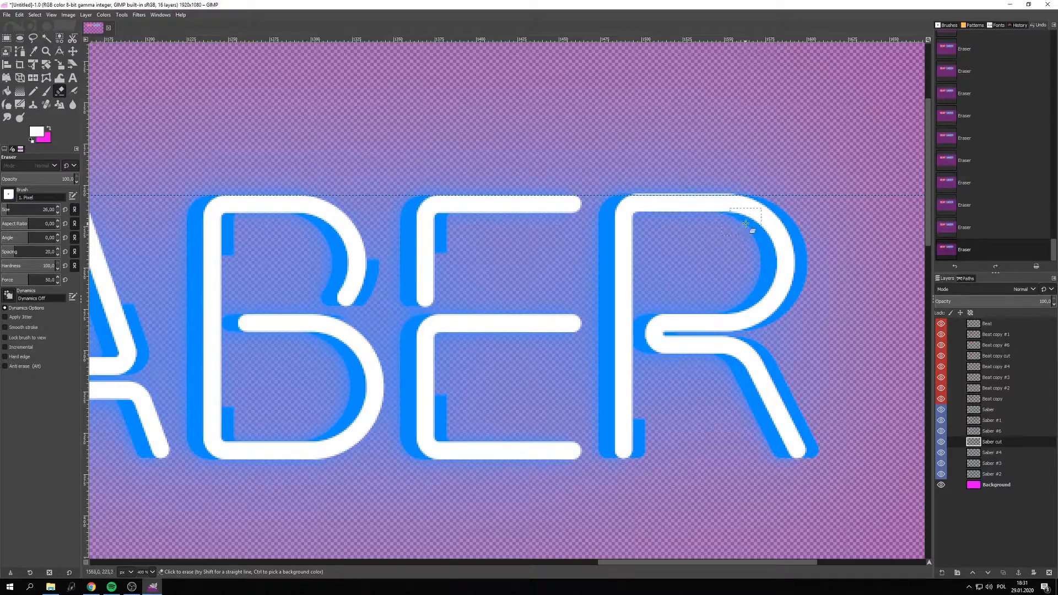
pyautogui.moveTo(744, 324)
pyautogui.mouseDown()
pyautogui.moveTo(777, 310)
pyautogui.moveTo(788, 279)
pyautogui.mouseUp()
pyautogui.moveTo(745, 331); pyautogui.dragTo(759, 345)
pyautogui.hotkey('ctrl', 'z')
pyautogui.moveTo(814, 445); pyautogui.dragTo(780, 393)
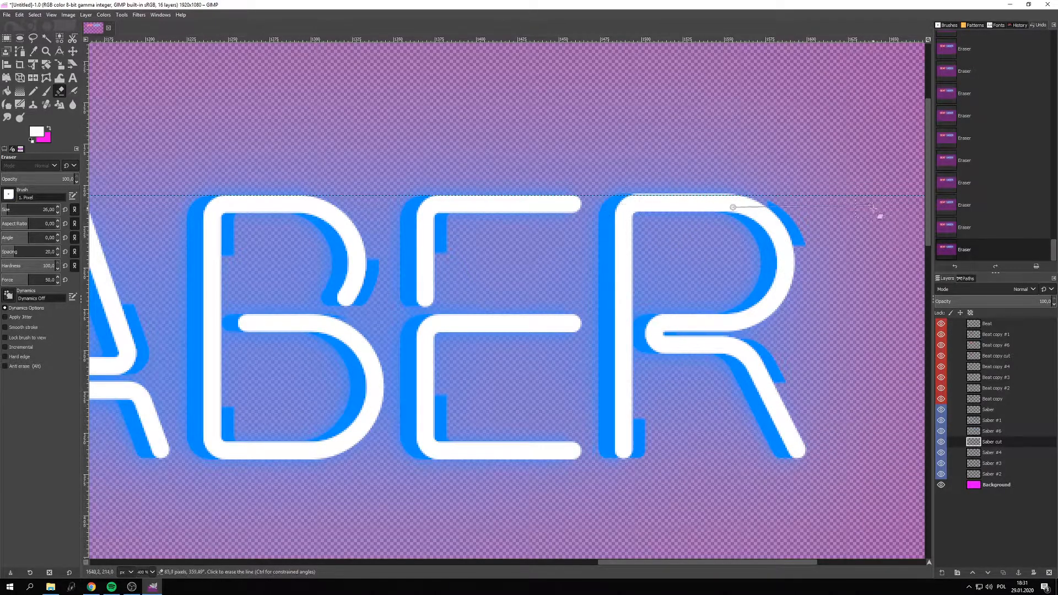
# Erase the middle of the B's stem edge and parts of its outer curves on the Beat copy cut layer
pyautogui.hscroll(2, 881, 221)
pyautogui.hscroll(-15, 869, 236)
pyautogui.hscroll(-3, 826, 248)
pyautogui.click(1000, 354)
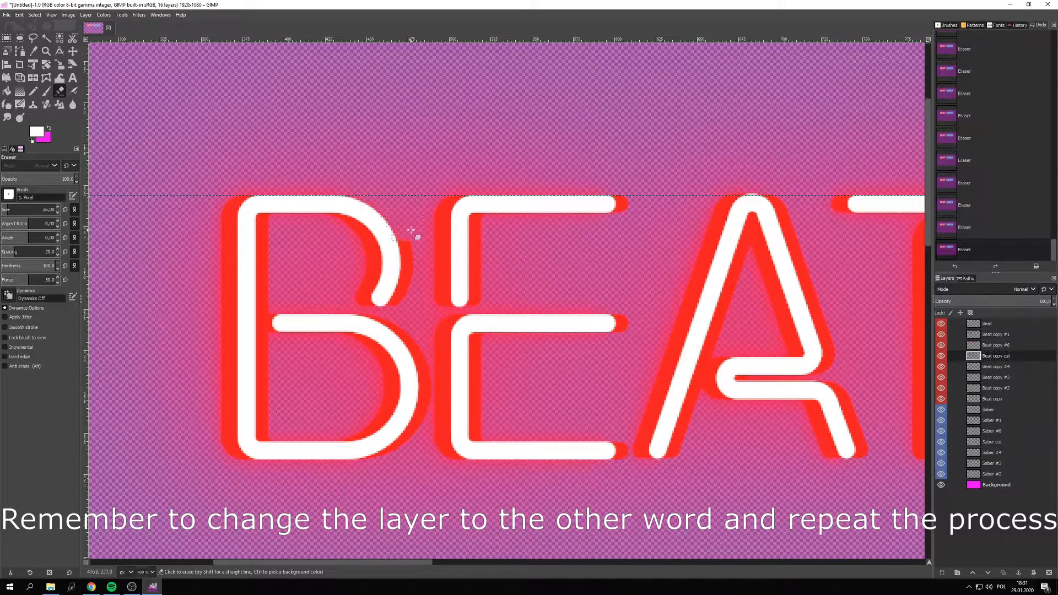
pyautogui.moveTo(268, 455); pyautogui.dragTo(258, 265)
pyautogui.moveTo(359, 327)
pyautogui.mouseDown()
pyautogui.moveTo(407, 341)
pyautogui.moveTo(423, 381)
pyautogui.moveTo(399, 443)
pyautogui.moveTo(355, 460)
pyautogui.mouseUp()
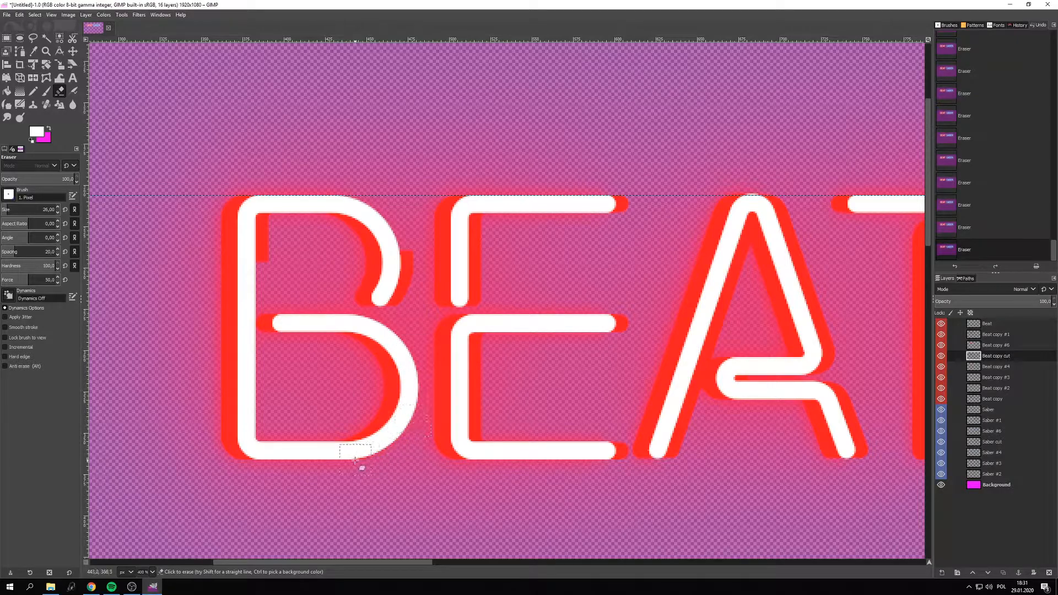
pyautogui.hotkey('ctrl', 'z')
pyautogui.hotkey('ctrl', 'z')
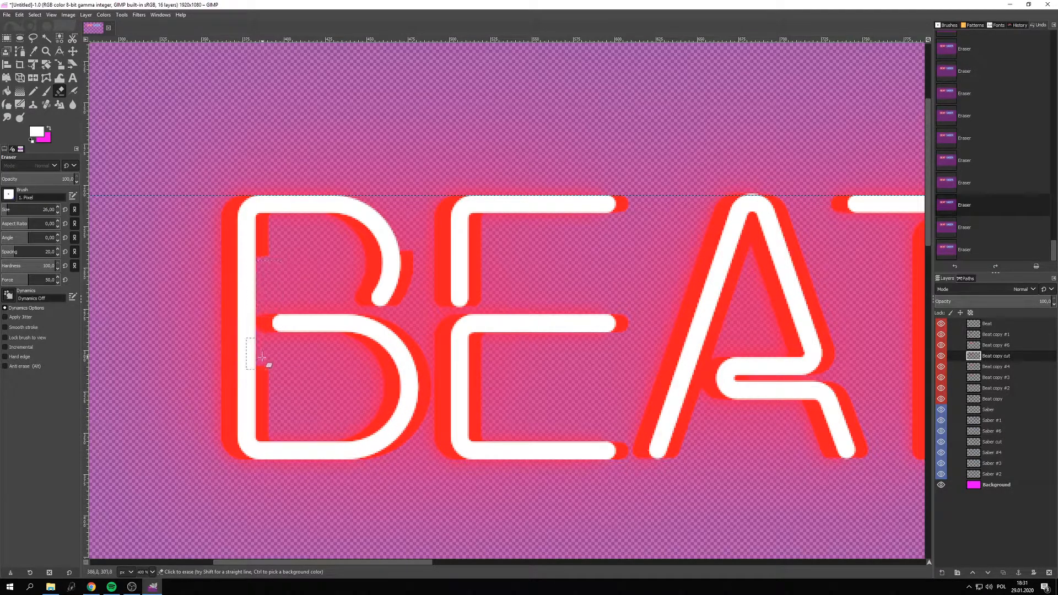
pyautogui.hotkey('ctrl', 'y')
pyautogui.hotkey('ctrl', 'y')
pyautogui.moveTo(405, 368)
pyautogui.mouseDown()
pyautogui.moveTo(418, 364)
pyautogui.moveTo(429, 421)
pyautogui.moveTo(416, 439)
pyautogui.moveTo(349, 458)
pyautogui.mouseUp()
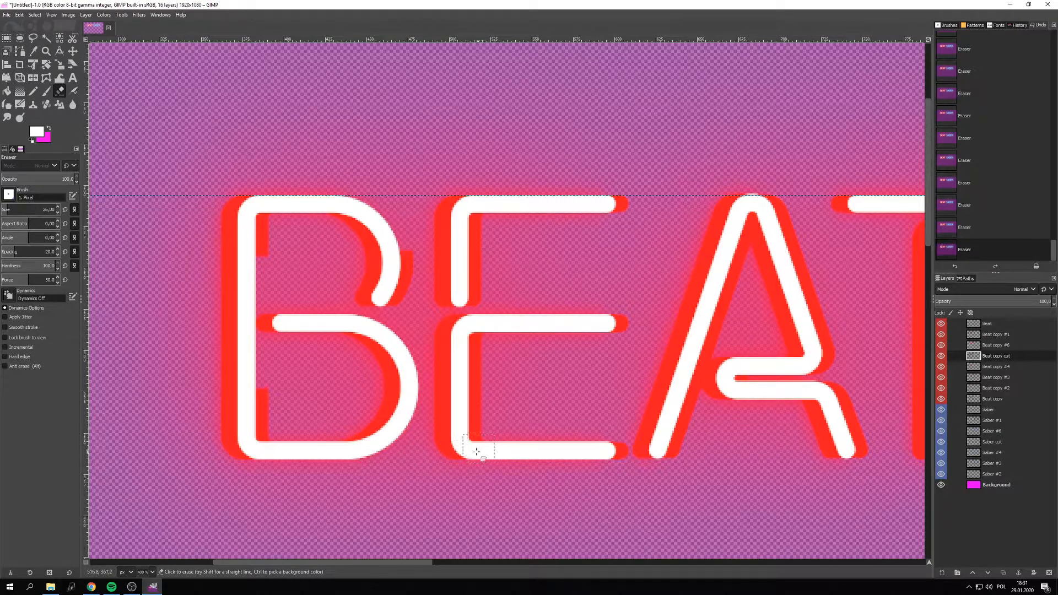
# Erase parts of the red offset edges around the E and A on the Beat copy cut layer
pyautogui.moveTo(481, 429); pyautogui.dragTo(480, 267)
pyautogui.moveTo(609, 205)
pyautogui.mouseDown()
pyautogui.moveTo(628, 224)
pyautogui.moveTo(618, 505)
pyautogui.moveTo(695, 490)
pyautogui.moveTo(669, 469)
pyautogui.moveTo(735, 302)
pyautogui.mouseUp()
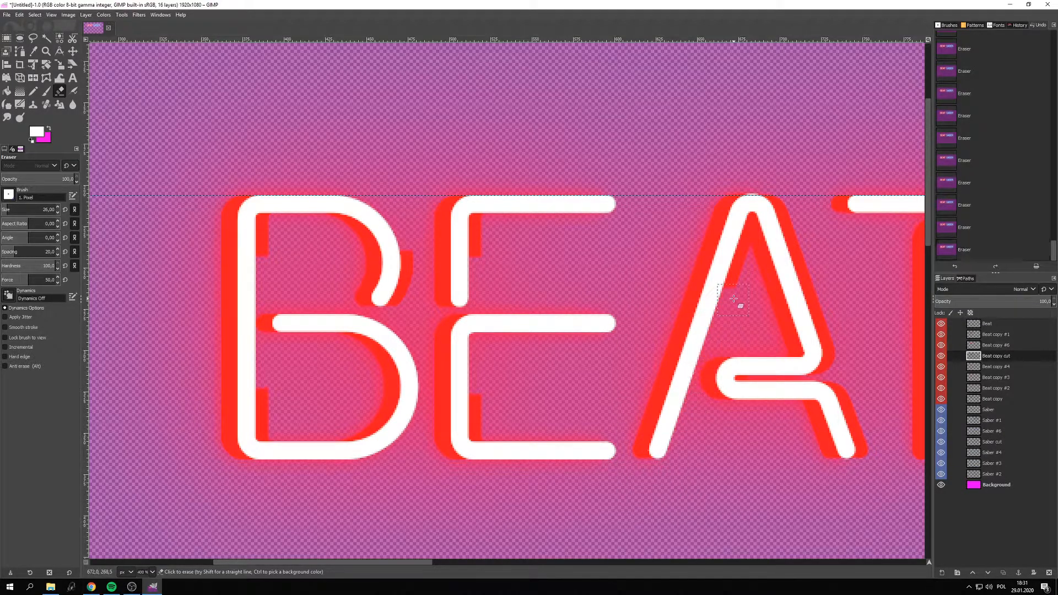
pyautogui.moveTo(758, 184)
pyautogui.mouseDown()
pyautogui.moveTo(789, 224)
pyautogui.moveTo(817, 305)
pyautogui.mouseUp()
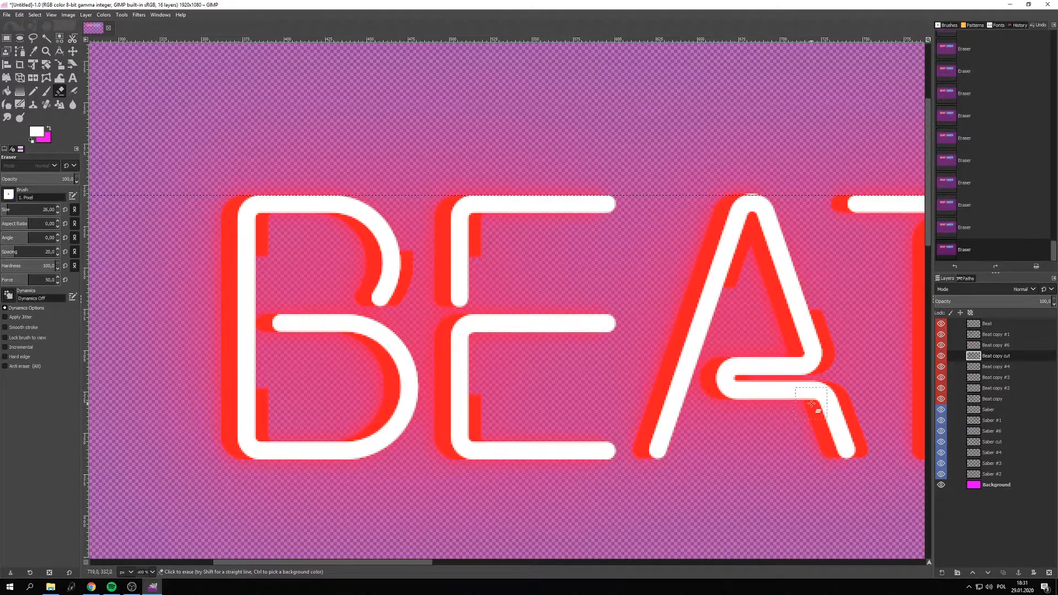
pyautogui.moveTo(735, 390)
pyautogui.mouseDown()
pyautogui.moveTo(840, 398)
pyautogui.moveTo(857, 453)
pyautogui.mouseUp()
# Erase the red edges at the T's bar end and lower stem on Beat copy cut, undoing unwanted strokes
pyautogui.hscroll(5, 716, 396)
pyautogui.moveTo(591, 196); pyautogui.dragTo(610, 235)
pyautogui.moveTo(544, 230); pyautogui.dragTo(541, 309)
pyautogui.moveTo(540, 386)
pyautogui.mouseDown()
pyautogui.moveTo(529, 473)
pyautogui.moveTo(586, 431)
pyautogui.moveTo(589, 397)
pyautogui.moveTo(586, 379)
pyautogui.moveTo(540, 491)
pyautogui.moveTo(549, 382)
pyautogui.moveTo(543, 473)
pyautogui.moveTo(532, 389)
pyautogui.moveTo(540, 312)
pyautogui.mouseUp()
pyautogui.hotkey('ctrl', 'z')
pyautogui.hotkey('ctrl', 'z')
# Lower the opacity of the Beat copy cut and Saber cut layers to about 70%
pyautogui.hscroll(5, 764, 338)
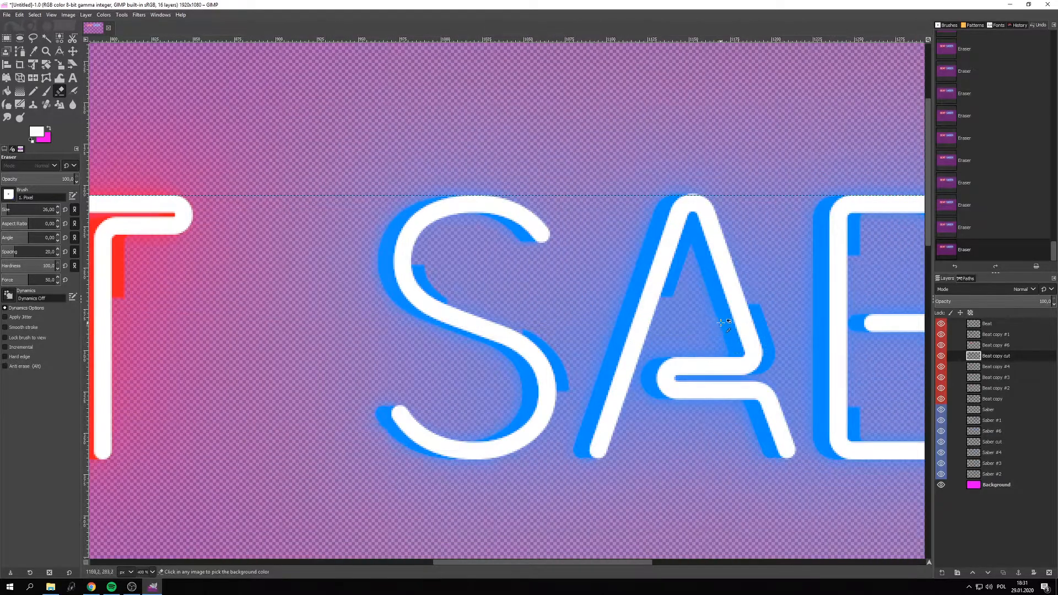
pyautogui.scroll(-4, 723, 321)
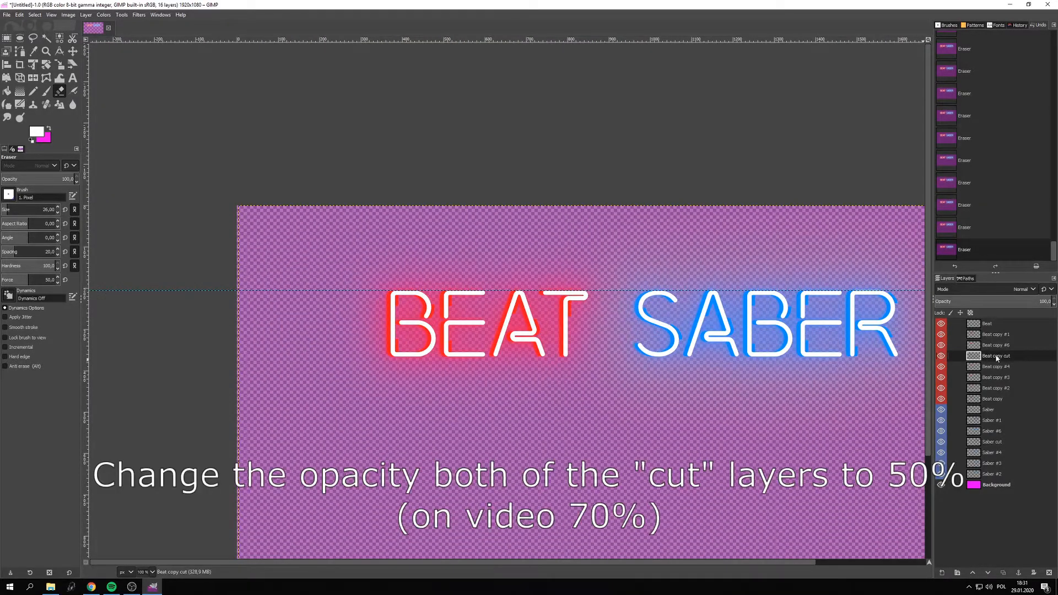
pyautogui.moveTo(1044, 301); pyautogui.dragTo(1008, 300)
pyautogui.click(1002, 441)
pyautogui.moveTo(1032, 300); pyautogui.dragTo(1018, 301)
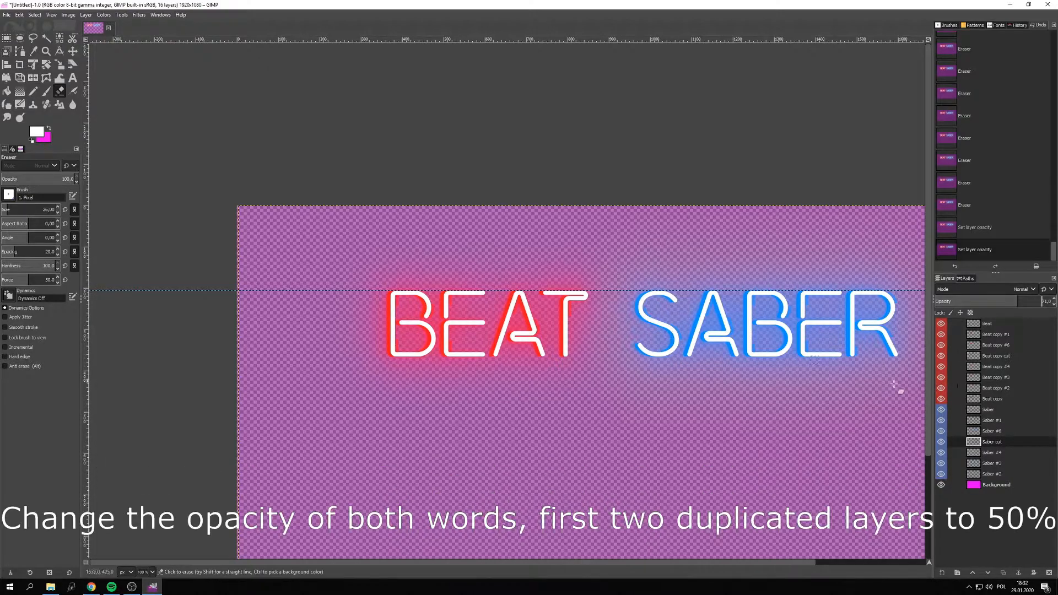
# Lower the opacity of Saber #6, Saber #1, Beat copy #6 and Beat copy #1 to about 50%
pyautogui.click(1002, 421)
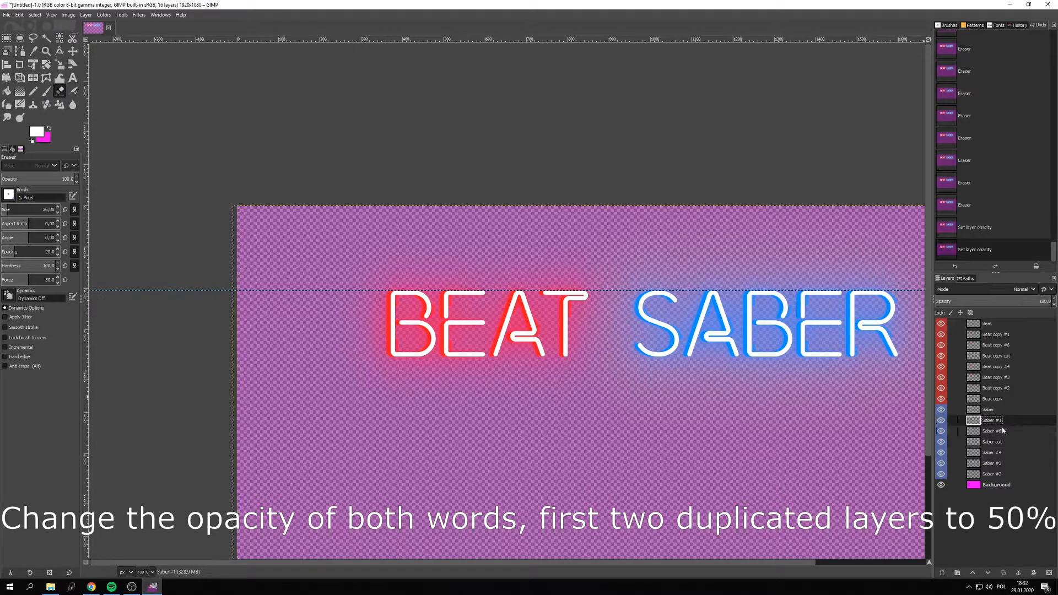
pyautogui.click(1003, 431)
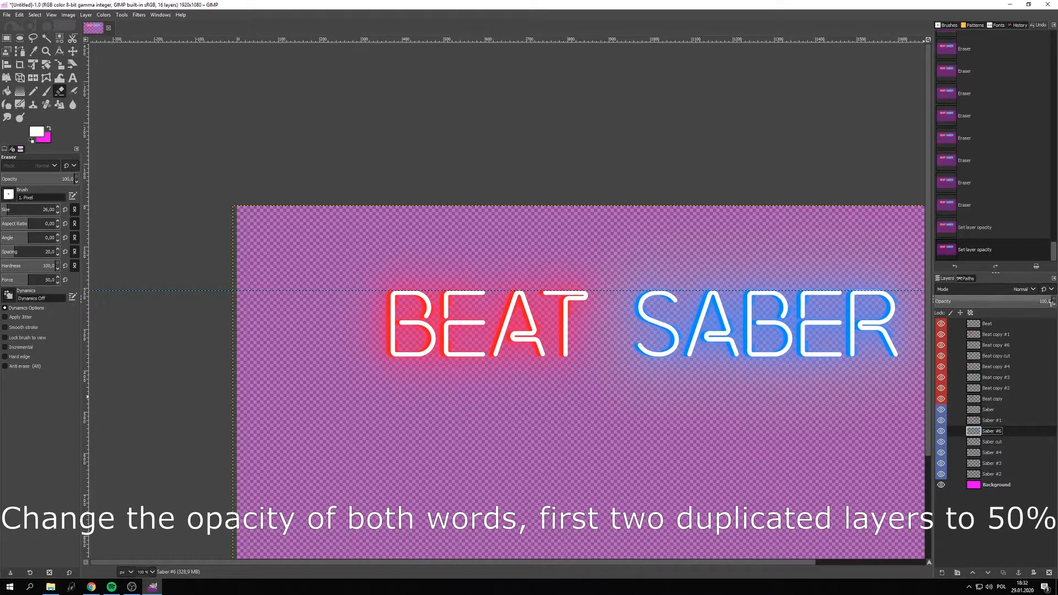
pyautogui.moveTo(1054, 303); pyautogui.dragTo(1004, 302)
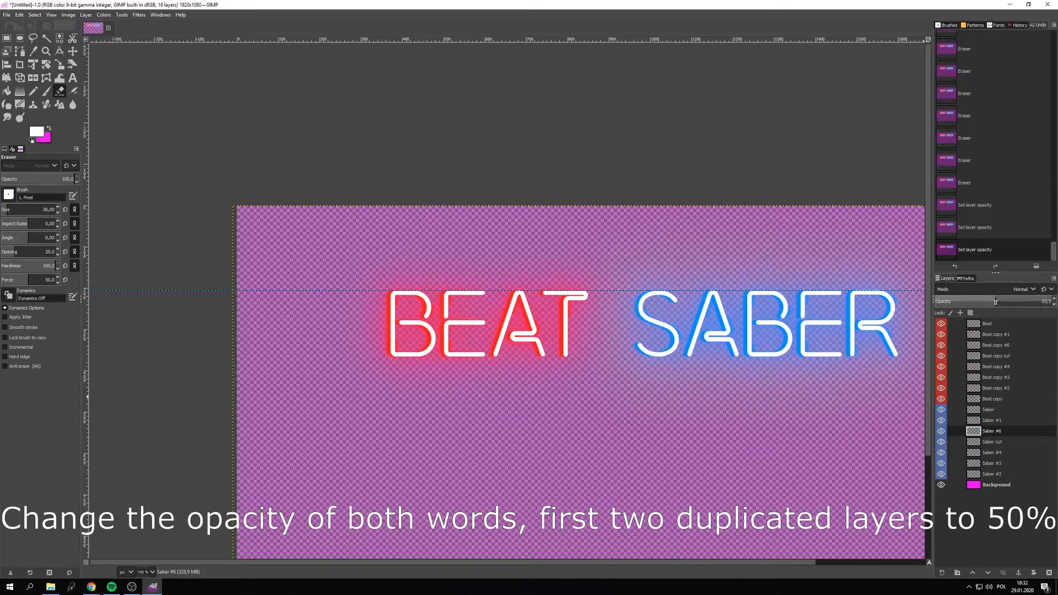
pyautogui.click(1002, 421)
pyautogui.moveTo(1044, 303); pyautogui.dragTo(992, 302)
pyautogui.click(1000, 346)
pyautogui.click(996, 335)
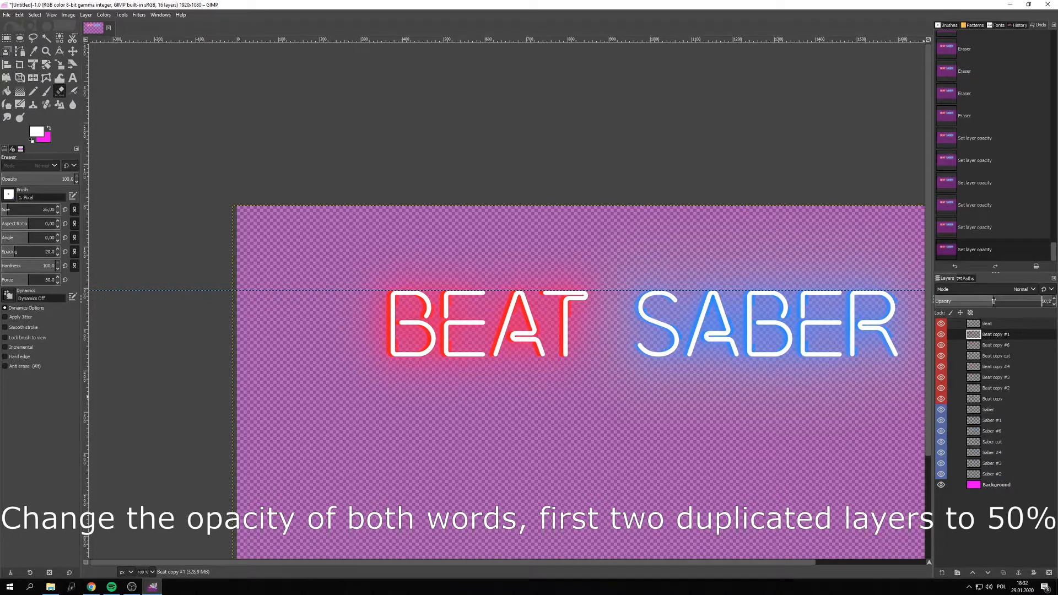
# Toggle the visibility of the red Beat copies one by one to find which layer makes the red too bright
pyautogui.scroll(-1, 284, 270)
pyautogui.scroll(1, 627, 354)
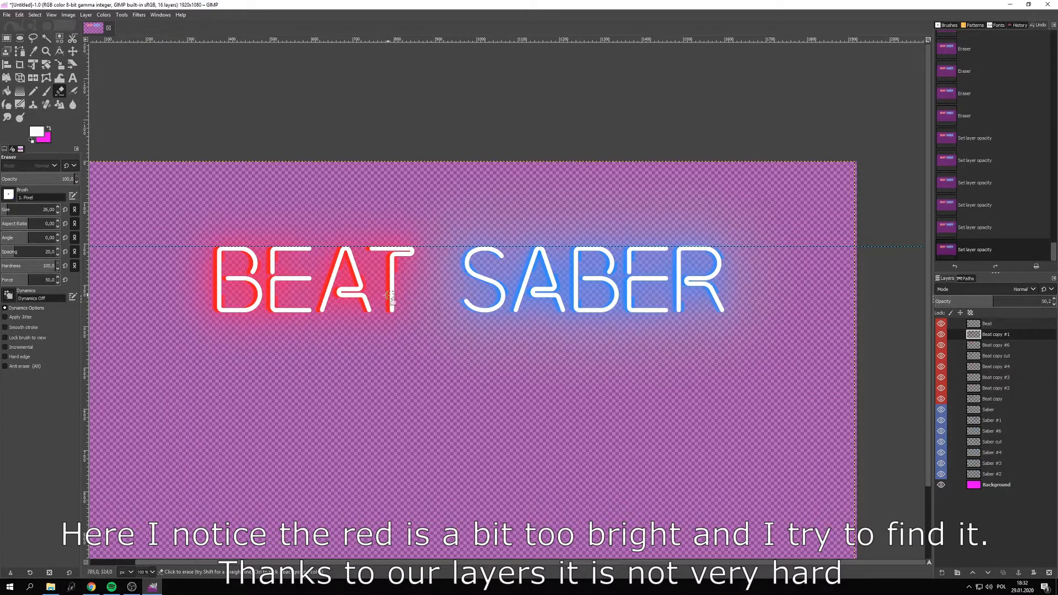
pyautogui.scroll(5, 380, 289)
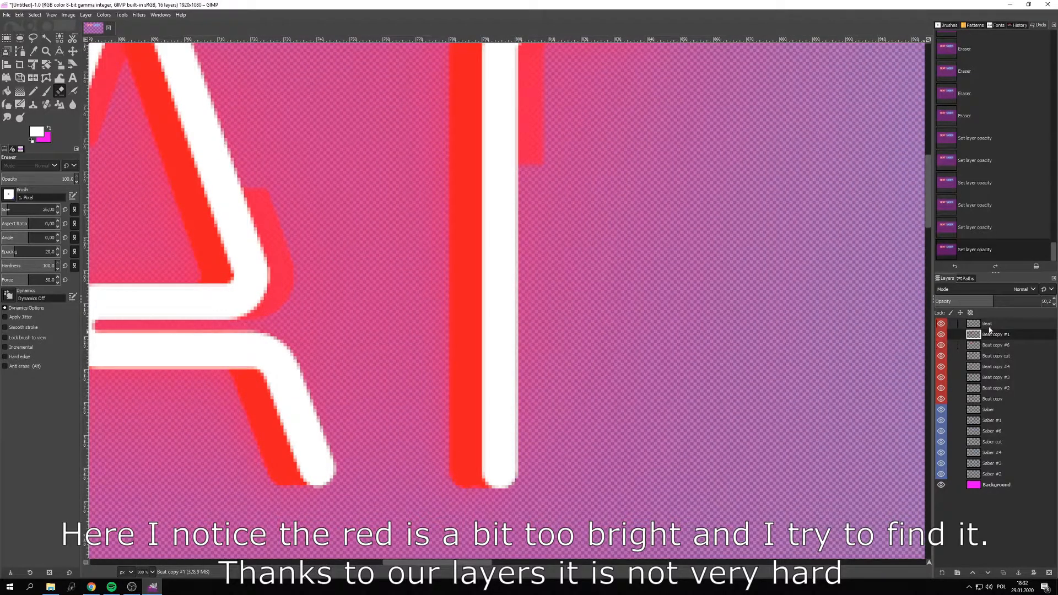
pyautogui.click(940, 336)
pyautogui.click(940, 346)
pyautogui.click(941, 335)
pyautogui.click(941, 345)
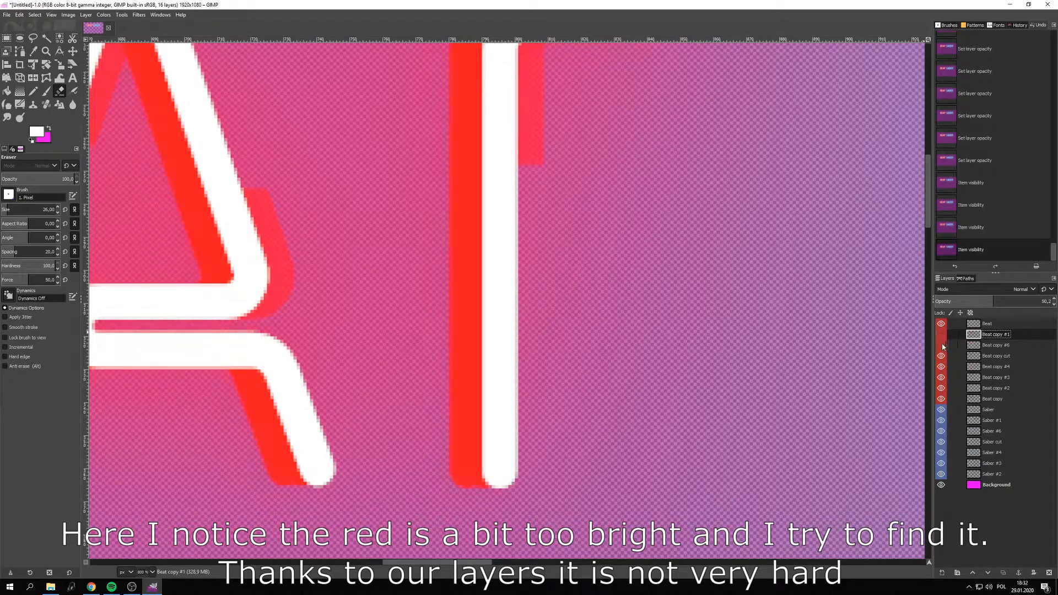
pyautogui.click(942, 356)
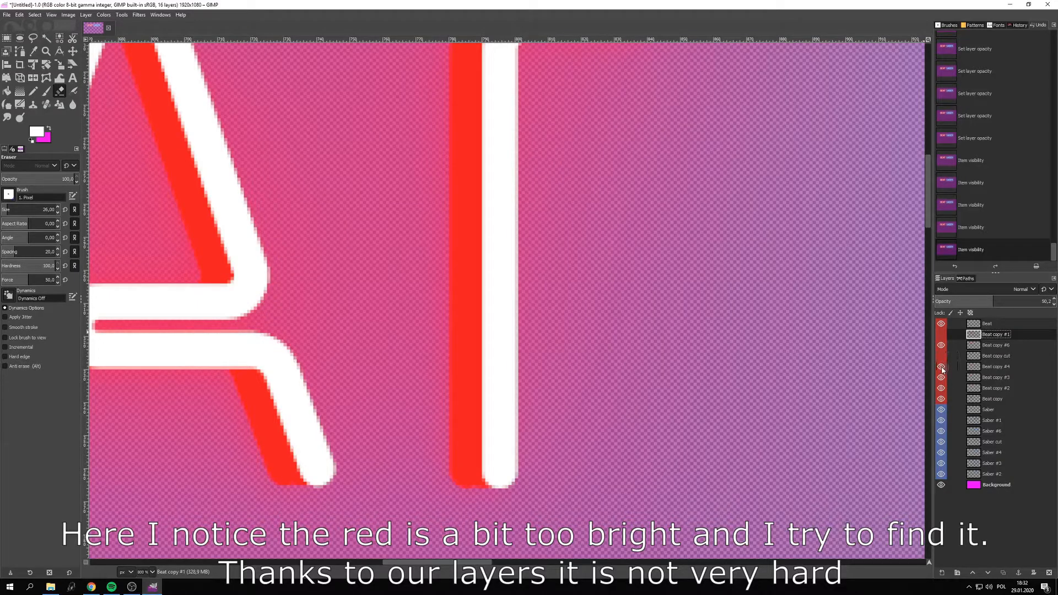
pyautogui.click(942, 389)
pyautogui.moveTo(941, 368); pyautogui.dragTo(942, 354)
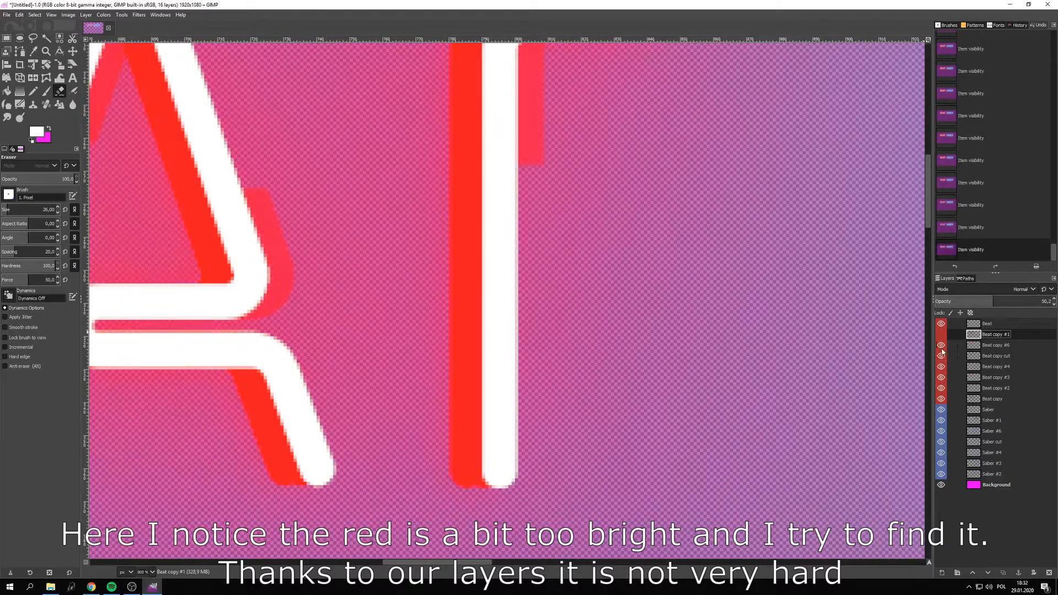
pyautogui.click(942, 399)
pyautogui.click(942, 400)
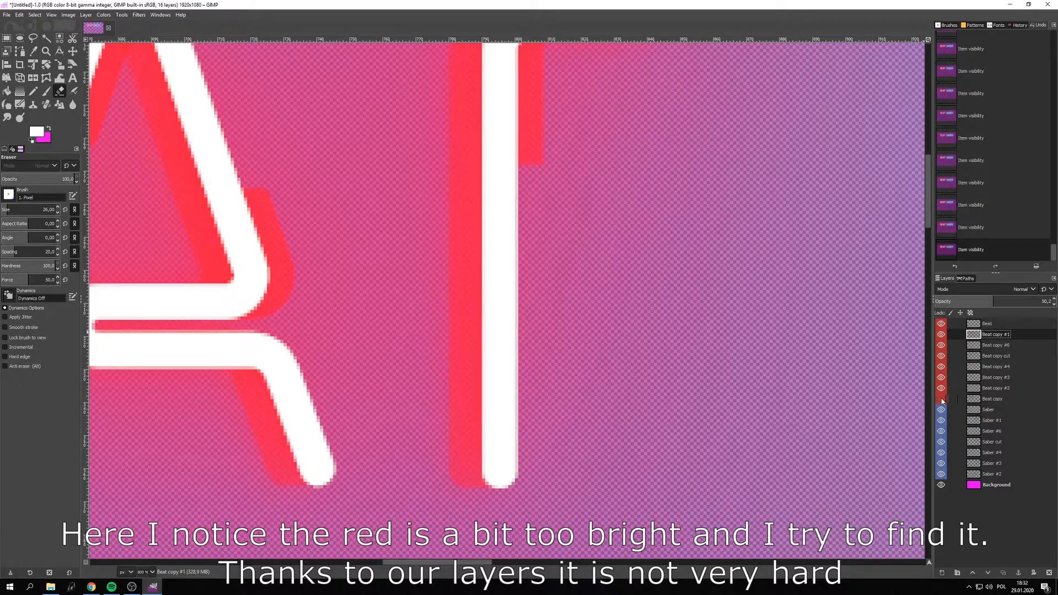
# Delete the Beat copy layer
pyautogui.press('2')
pyautogui.rightClick(941, 400)
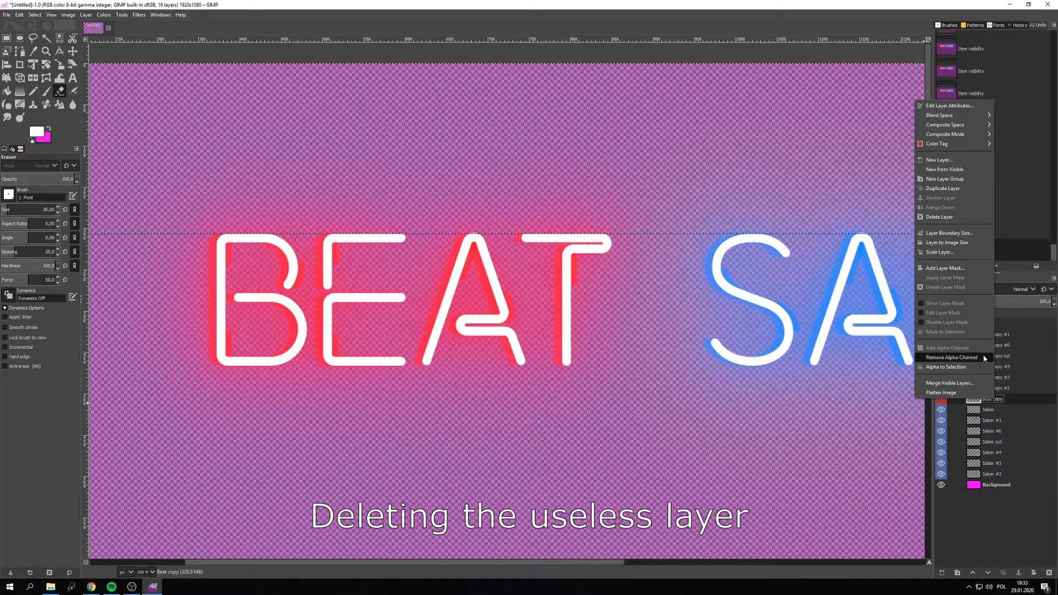
pyautogui.click(946, 218)
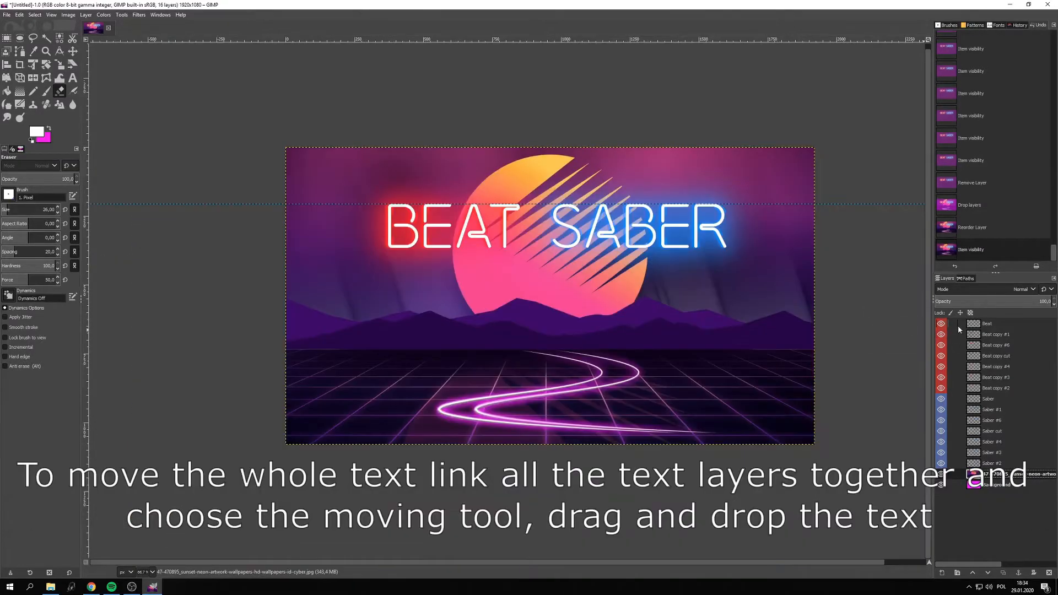
# Link the Beat and Saber text layers together and move the whole text down over the mountains and grid
pyautogui.click(953, 324)
pyautogui.click(952, 334)
pyautogui.click(952, 345)
pyautogui.click(953, 356)
pyautogui.click(953, 366)
pyautogui.click(952, 377)
pyautogui.click(952, 388)
pyautogui.click(952, 399)
pyautogui.click(953, 410)
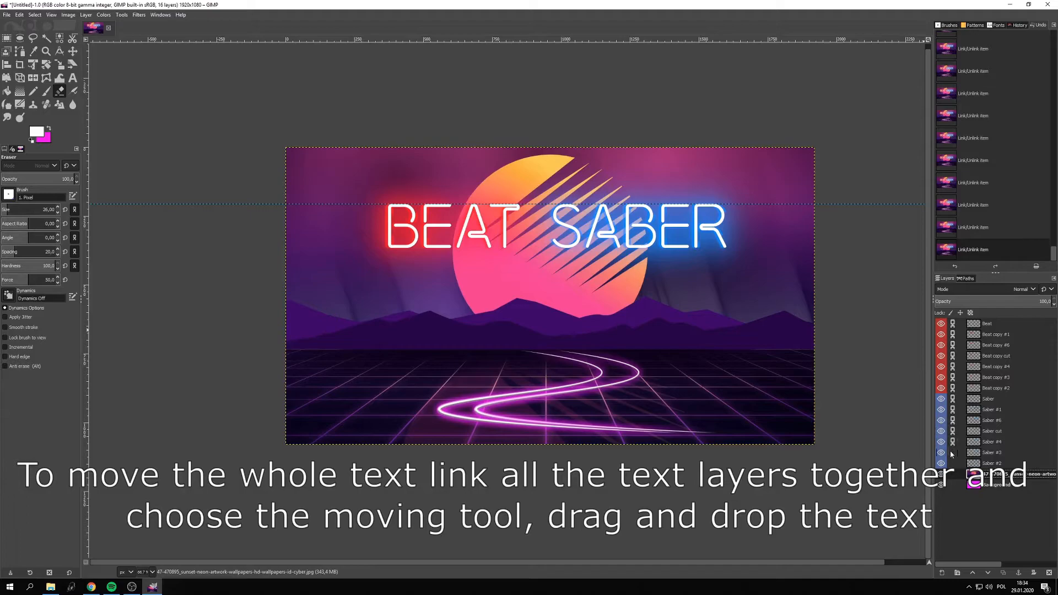
pyautogui.click(73, 53)
pyautogui.moveTo(396, 233); pyautogui.dragTo(397, 356)
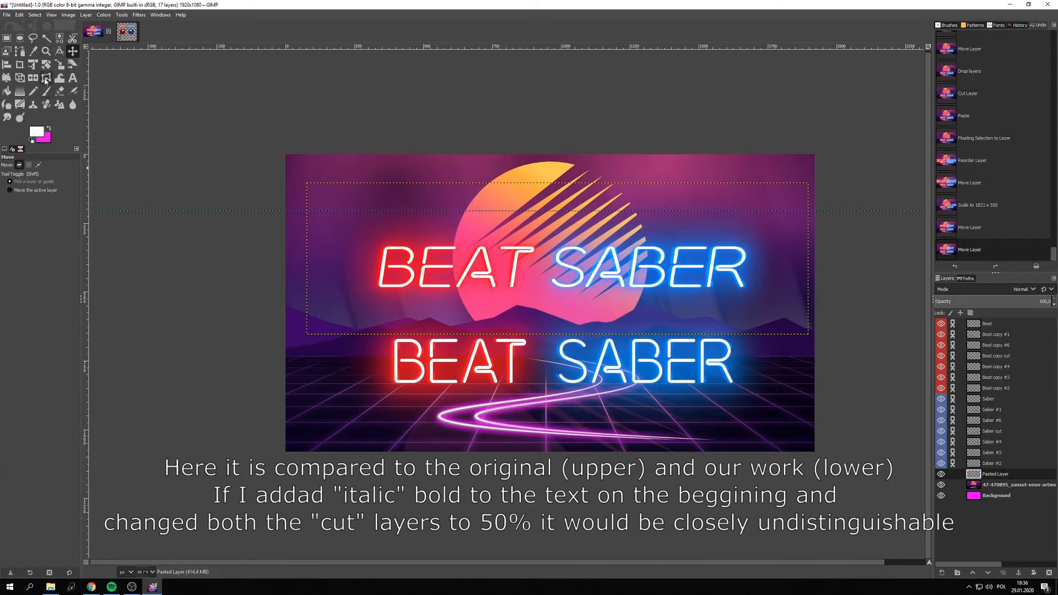
# Add a "Beat Saber" text layer and compare the neon lettering up close with the original logo above it
pyautogui.click(72, 78)
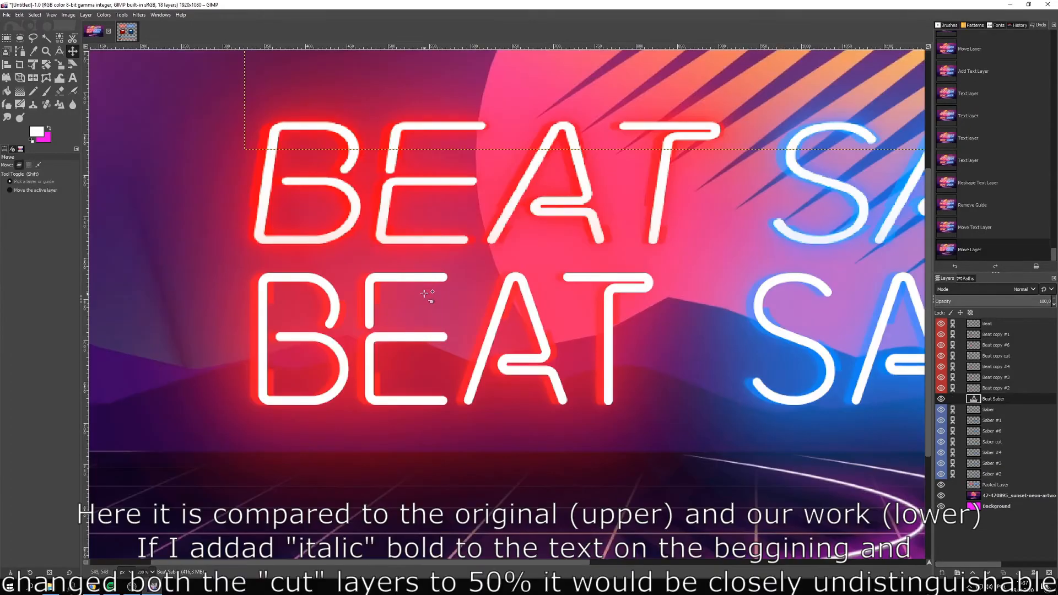
pyautogui.scroll(2, 330, 247)
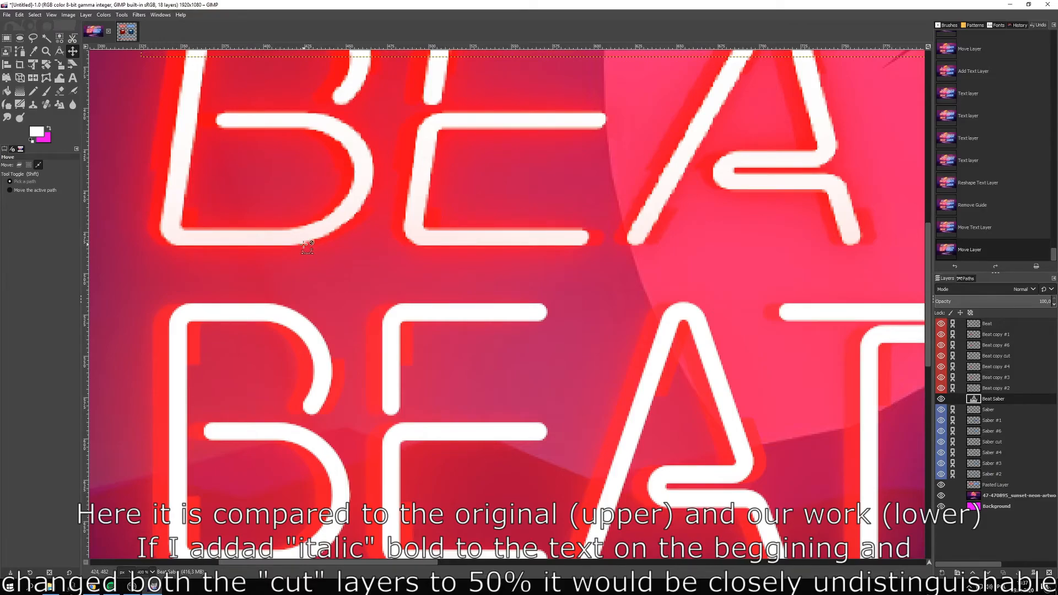
pyautogui.scroll(-1, 306, 246)
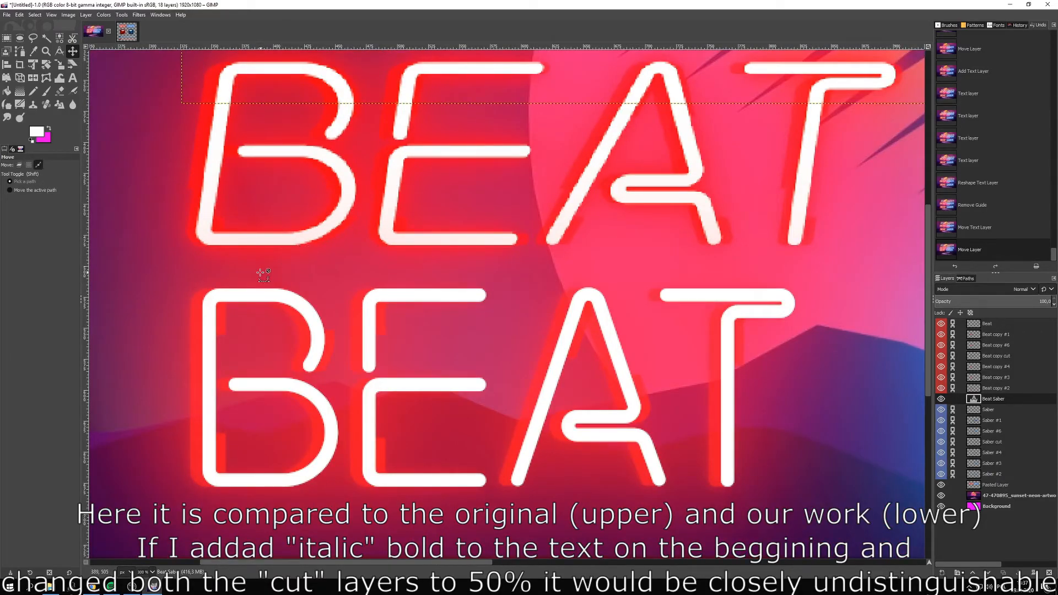